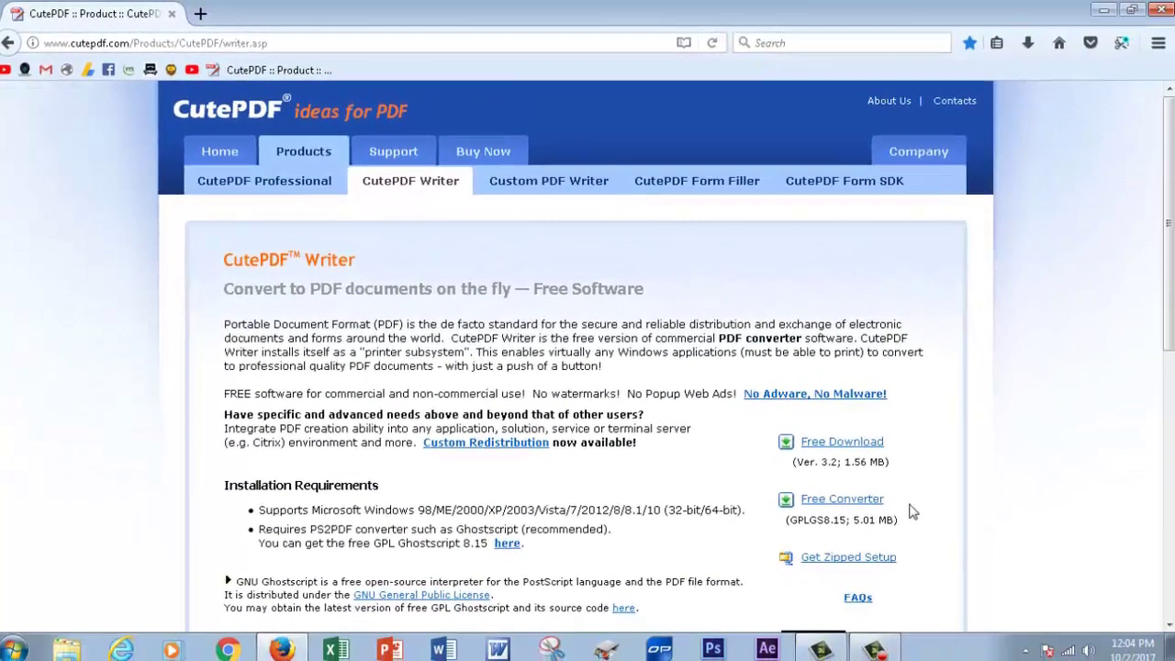
Step: Minimize the browser showing the CutePDF Writer page to reveal the desktop
left_click(1159, 11)
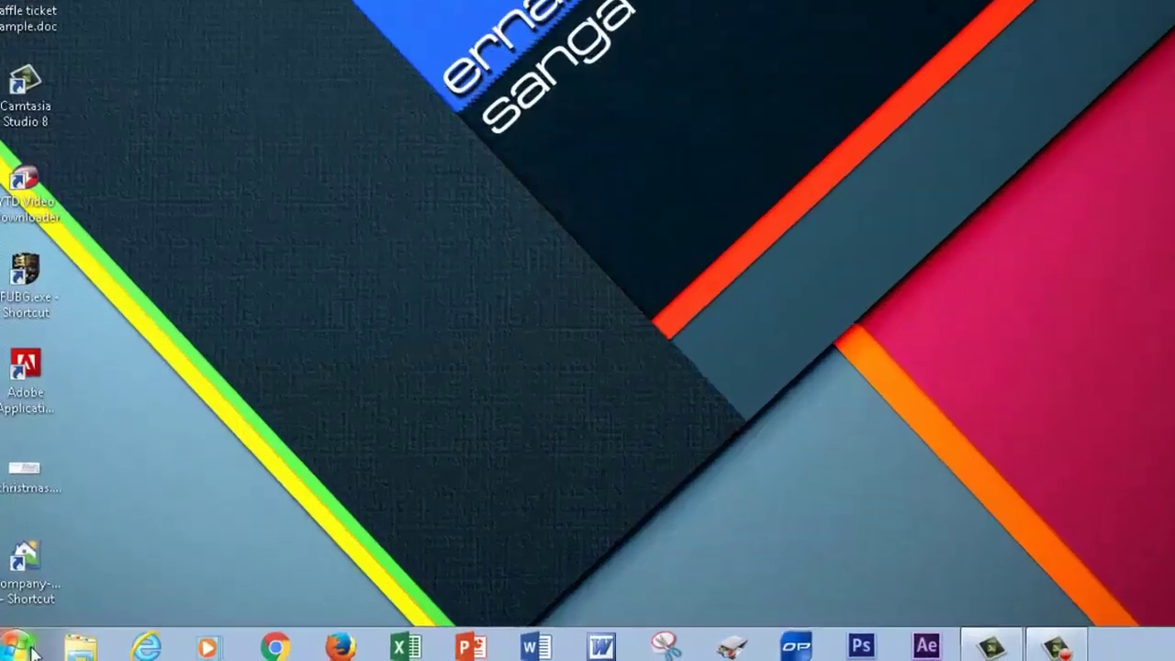
left_click(14, 648)
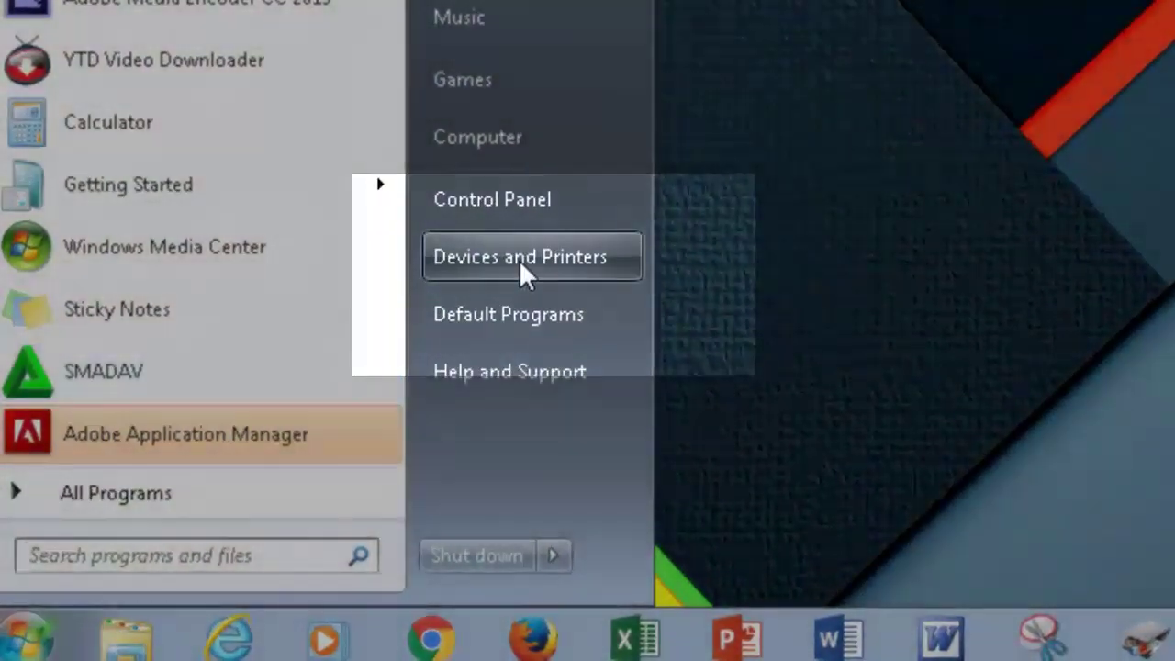
left_click(519, 259)
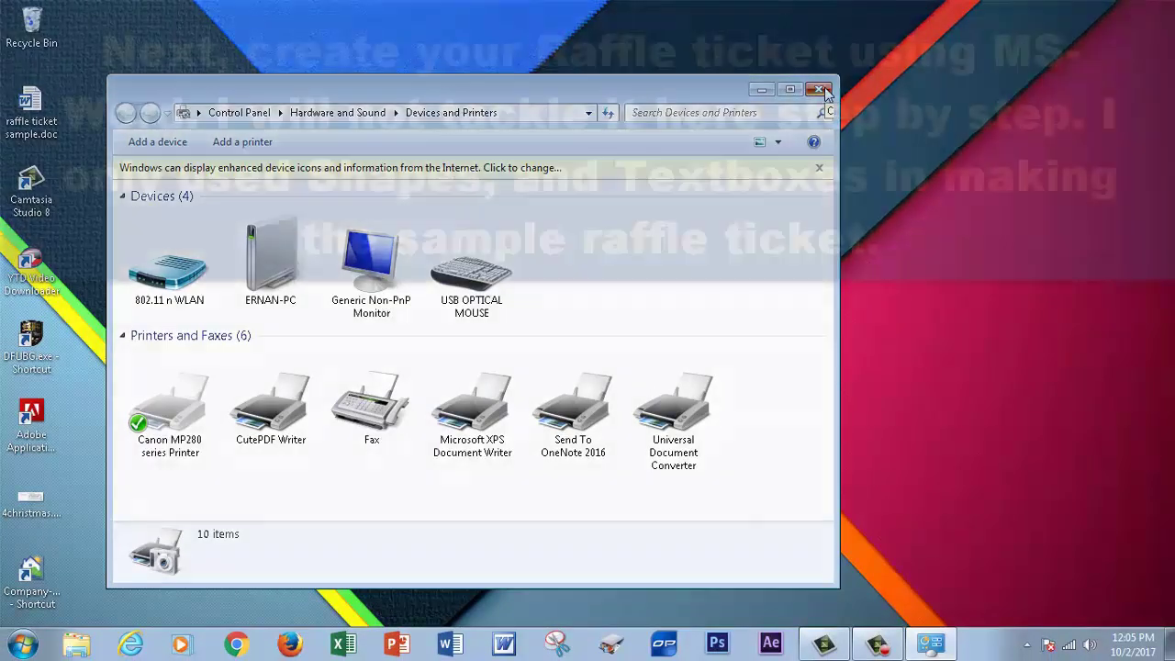
left_click(818, 89)
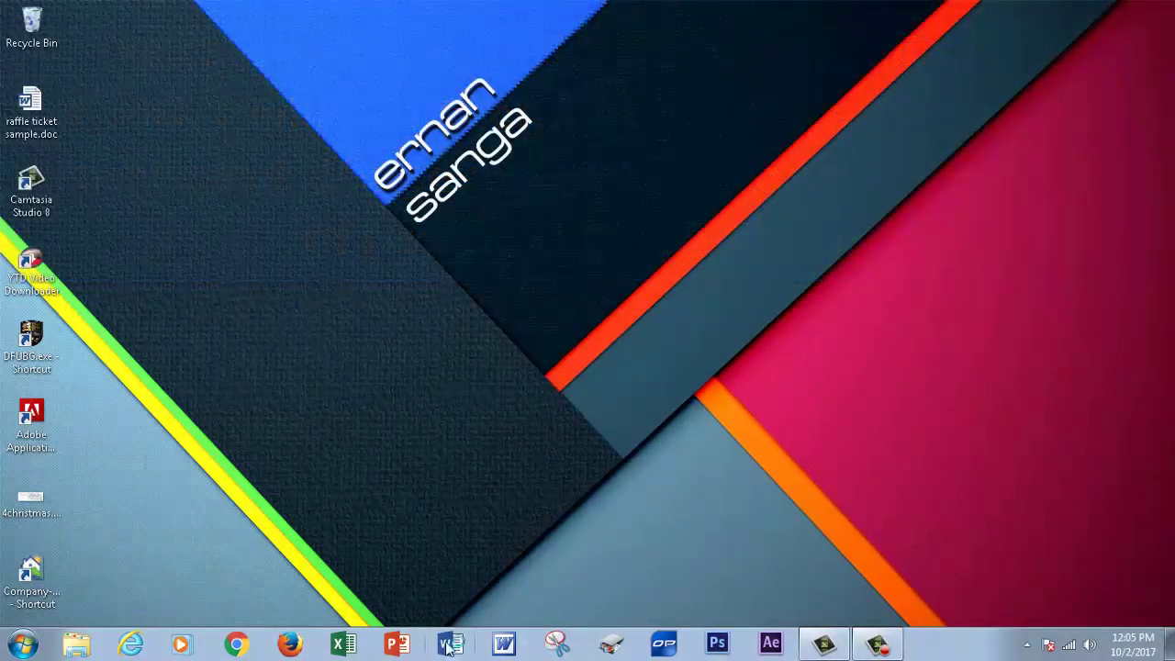
Step: Launch Word, start a blank document, and pick the Rectangle shape
left_click(448, 645)
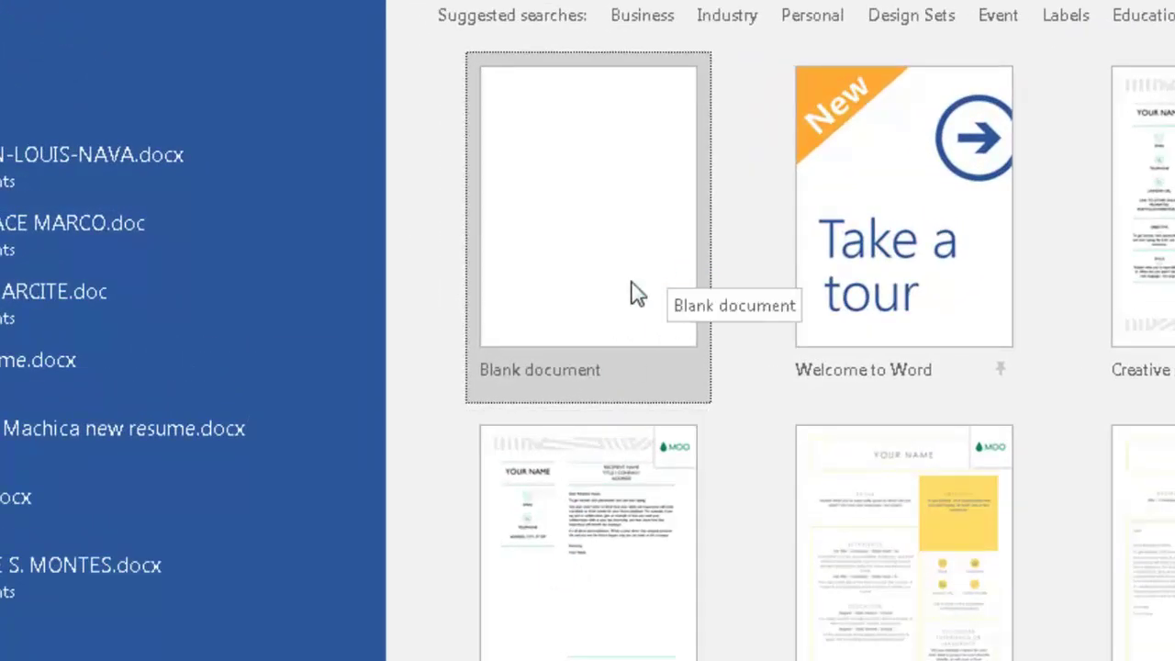
left_click(638, 293)
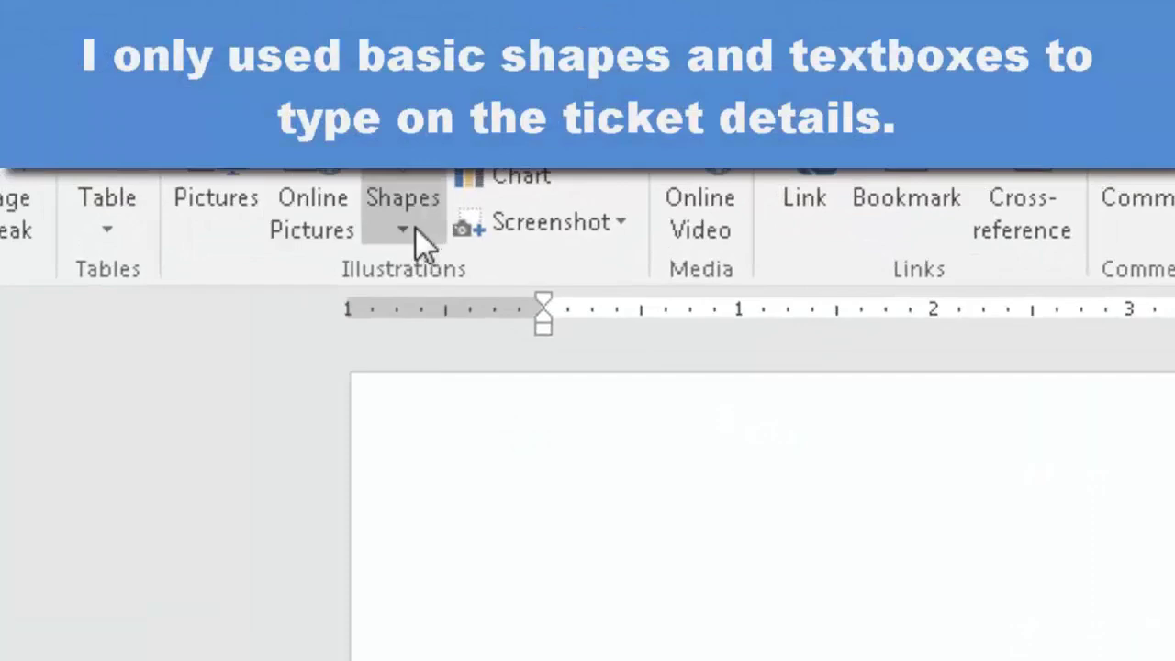
left_click(415, 226)
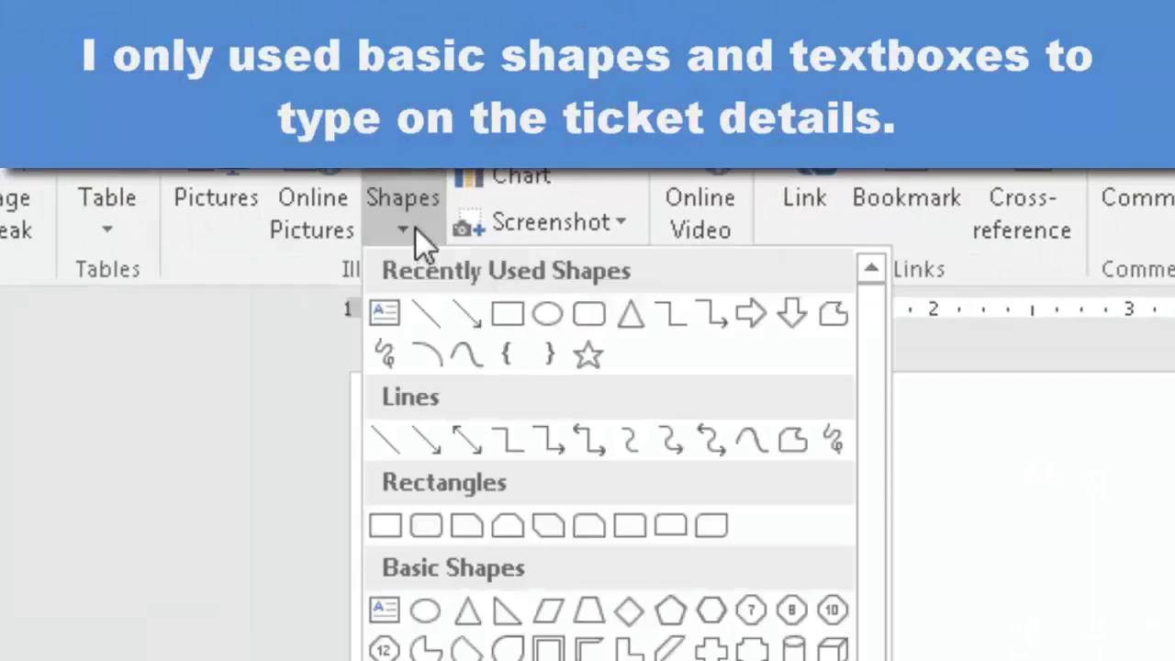
left_click(514, 316)
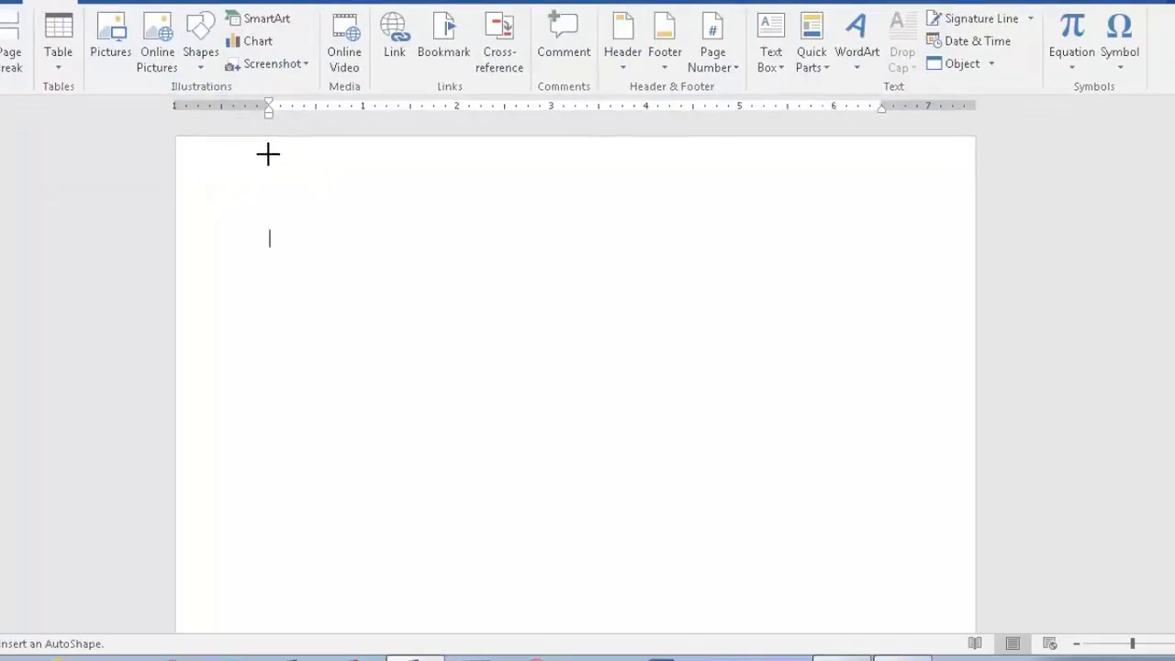
Step: Draw the ticket rectangle and enter the prize list: LED Smart TV, refrigerator, computer desktop packages
left_click_drag(268, 155, 879, 409)
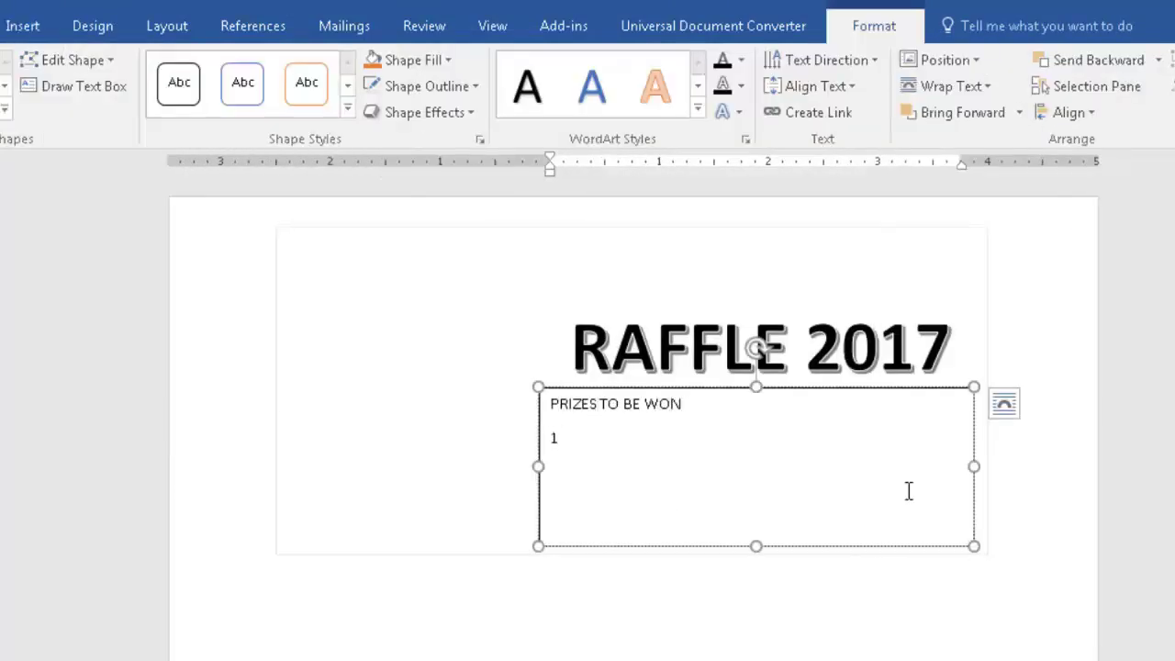
type("41-Inch LED Smart")
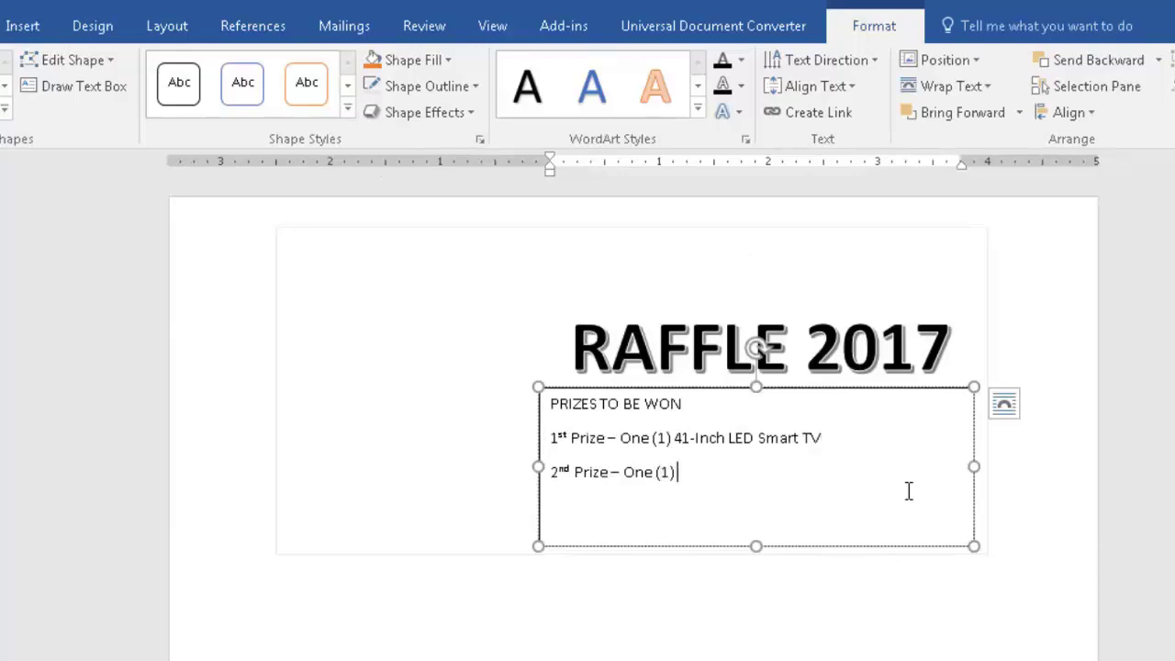
type(" TV 2nd Prize – One (1) 8 cu.ft. Refrigerator")
key("Return")
type("3rd Prize - One (1) Computer Desktop Package")
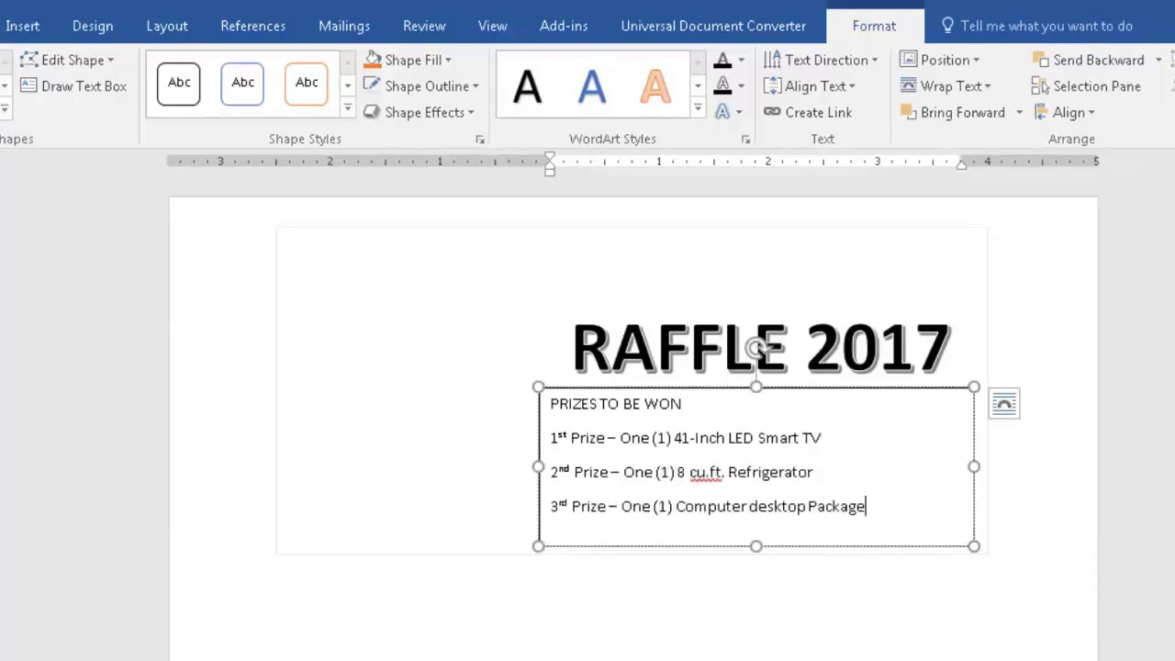
type("s !!!")
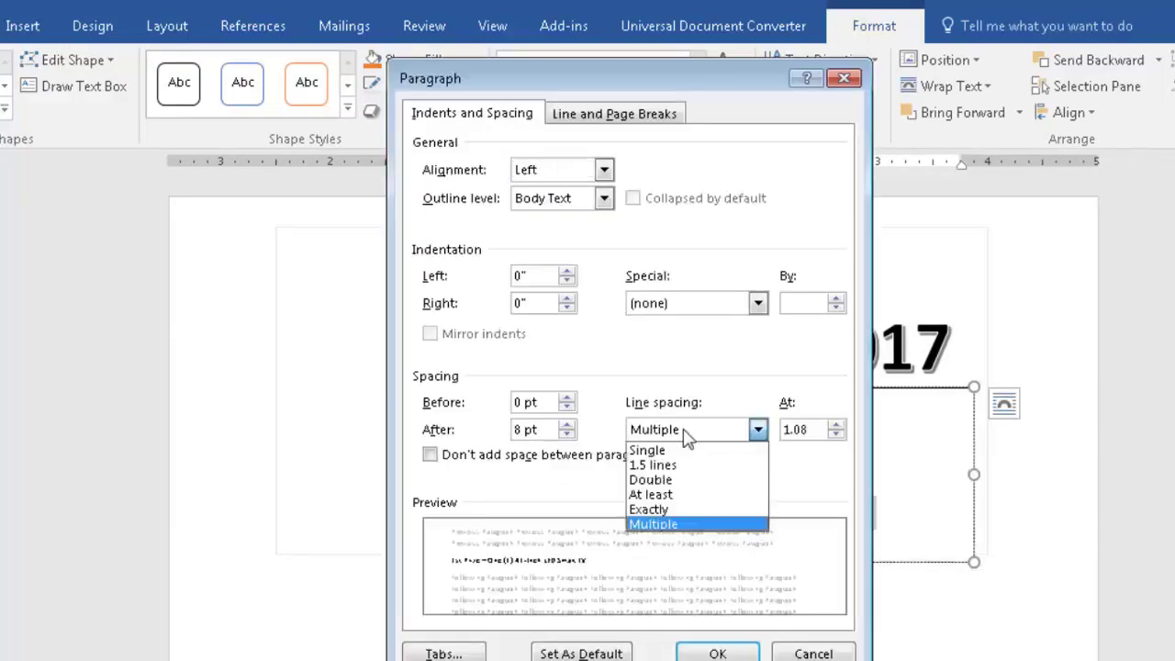
triple_click(615, 404)
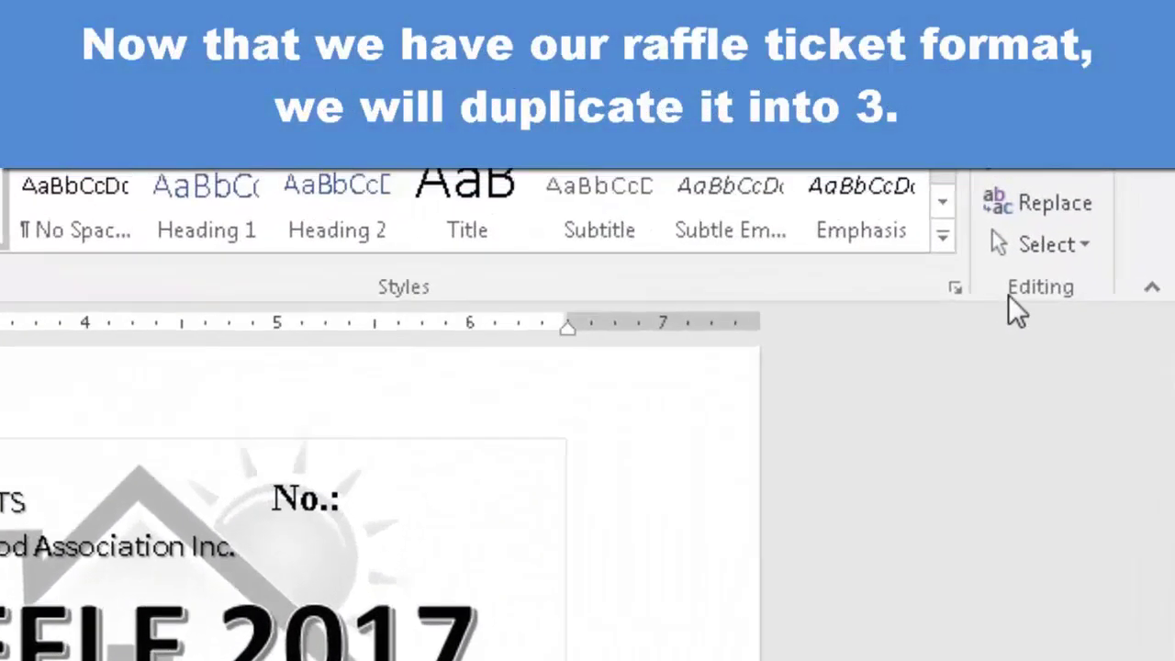
Step: Select all the ticket's objects with Select Objects, copy them, and paste a duplicate
left_click(1011, 280)
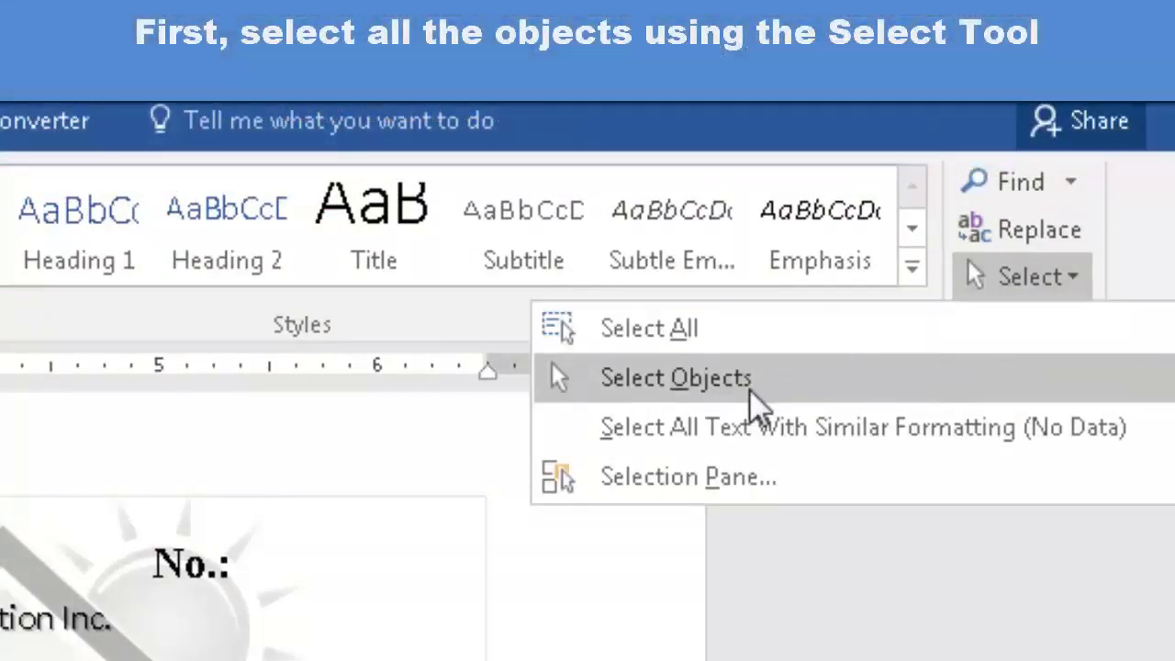
left_click(751, 387)
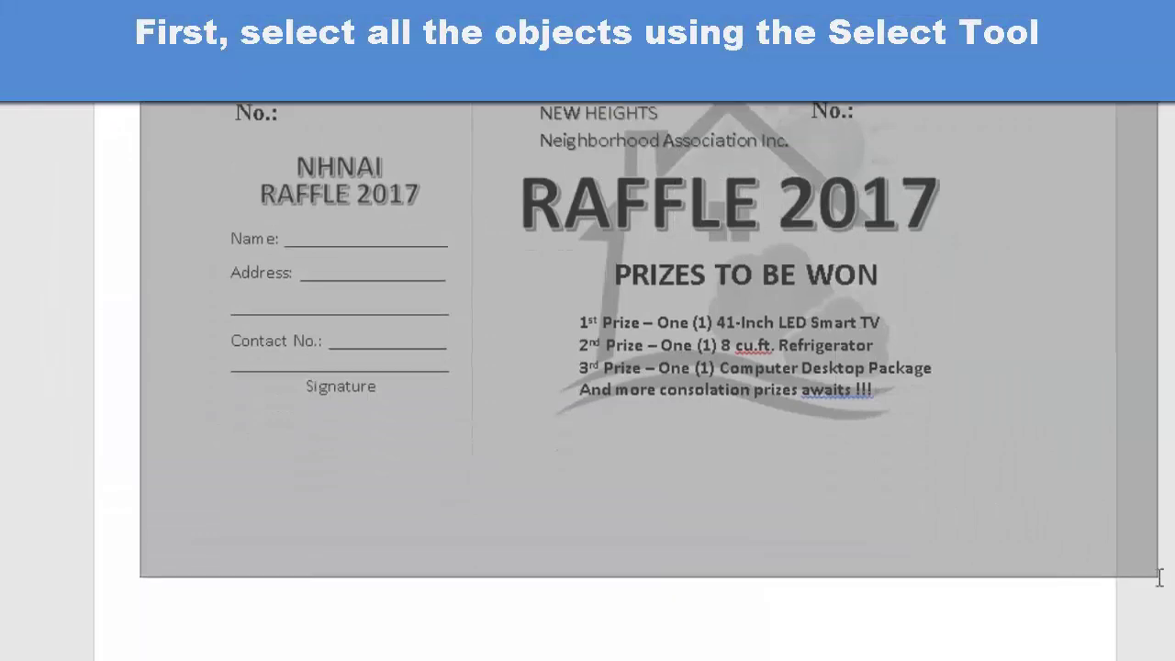
left_click_drag(195, 129, 1154, 574)
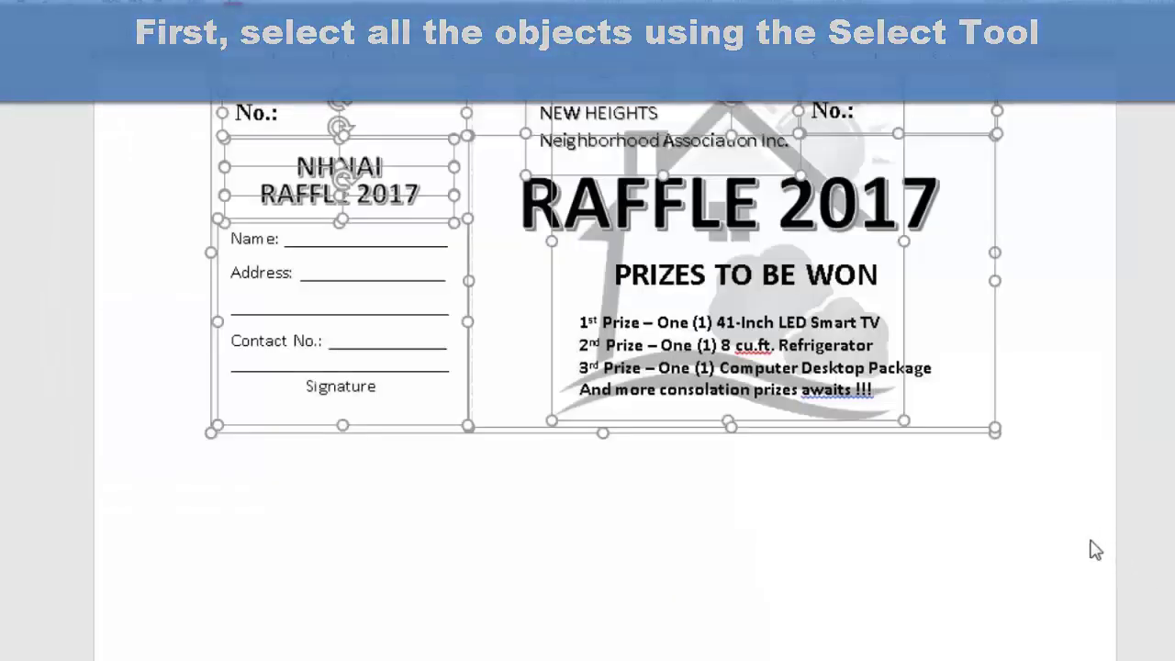
scroll(1074, 537, "up", 2)
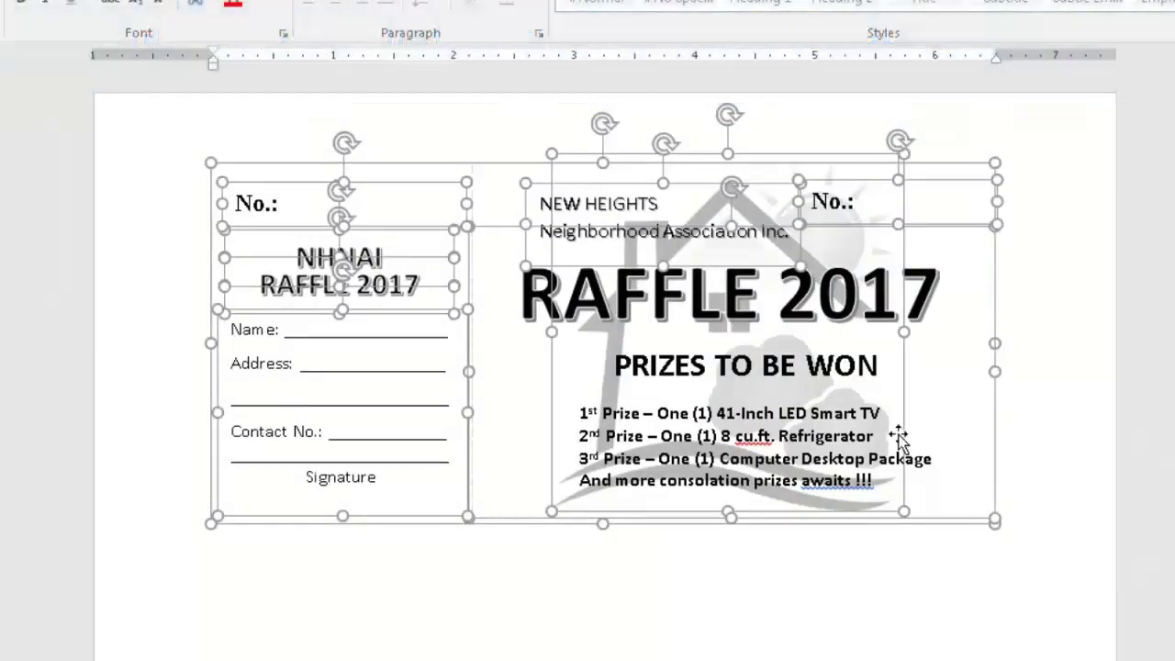
right_click(588, 166)
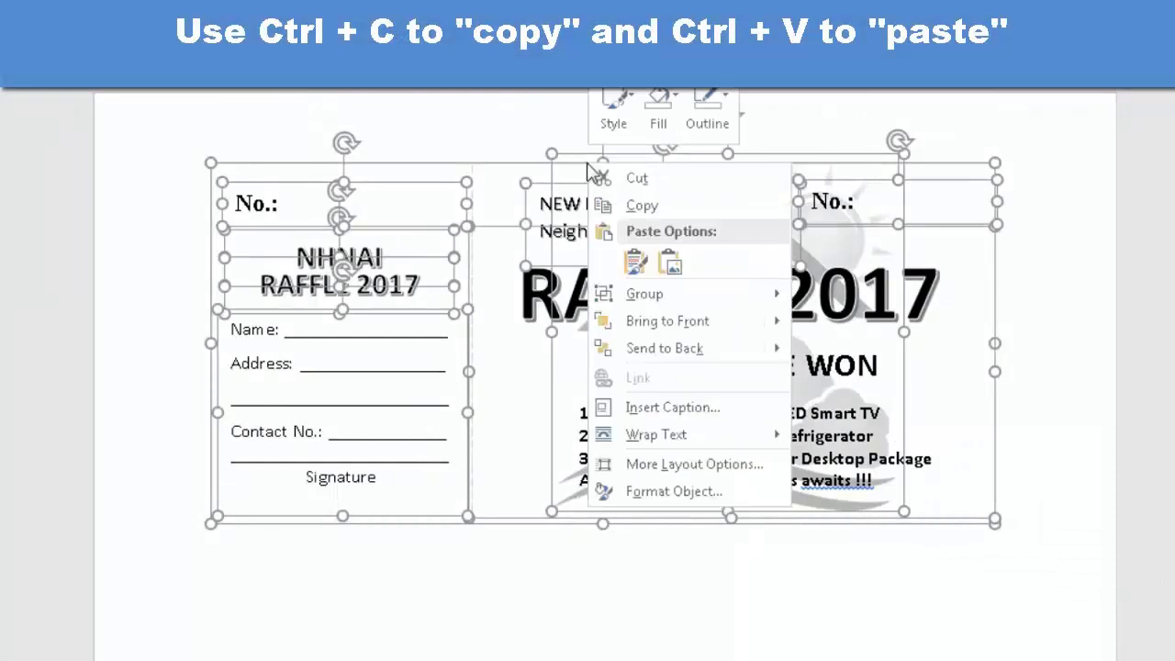
left_click(643, 208)
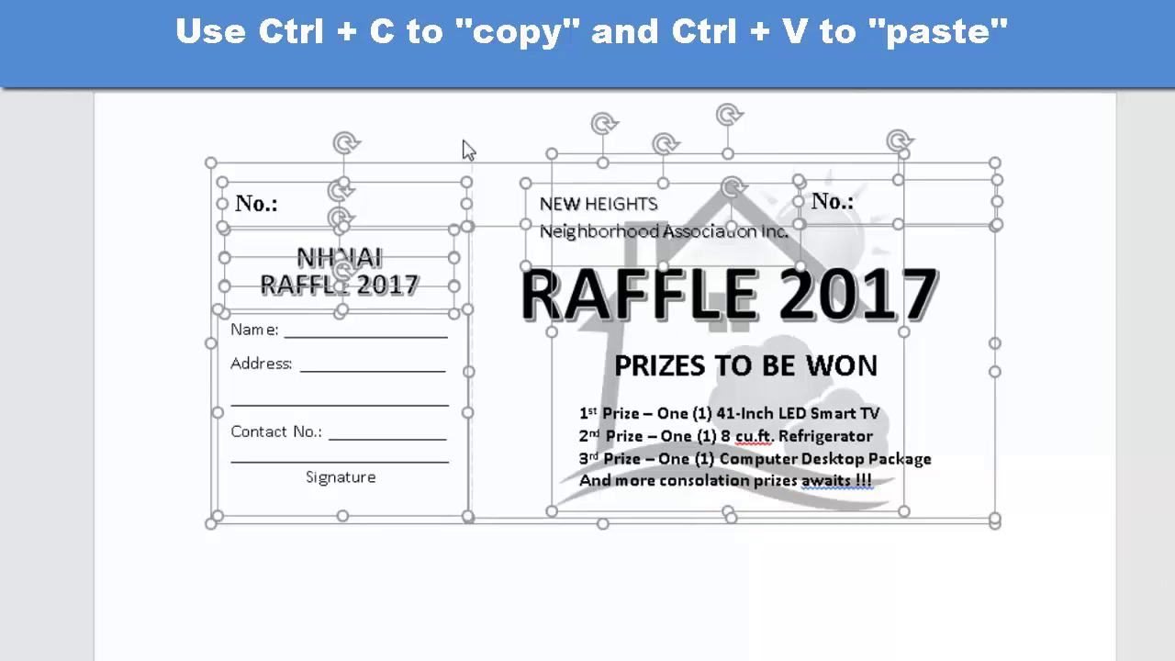
left_click(1040, 274)
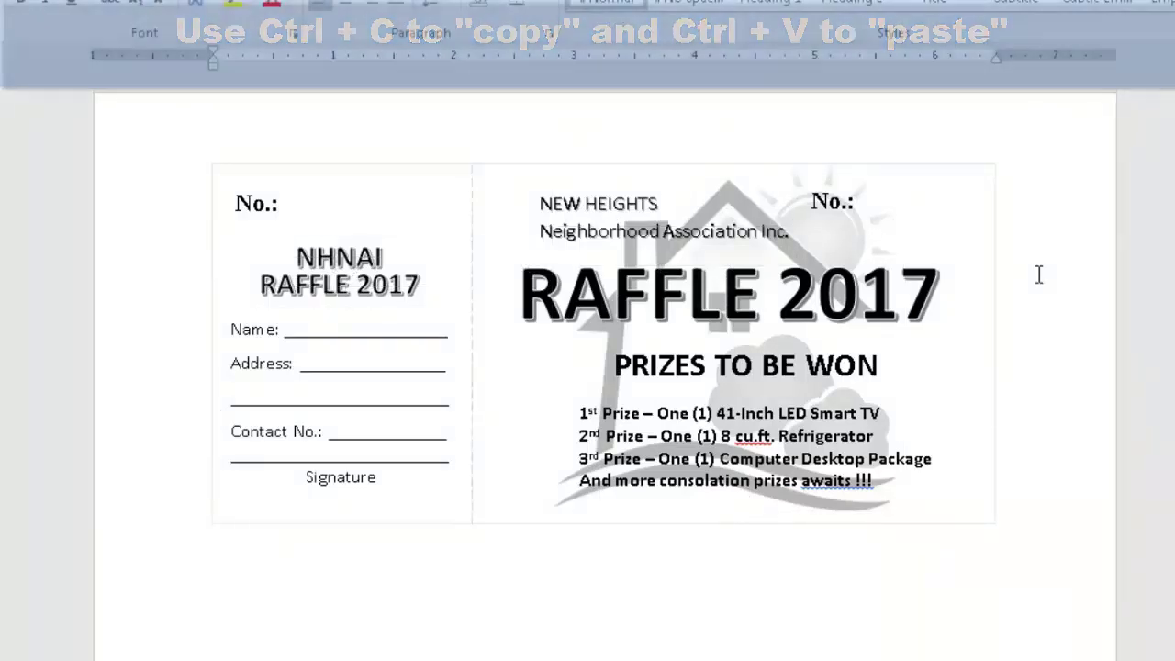
key("ctrl+v")
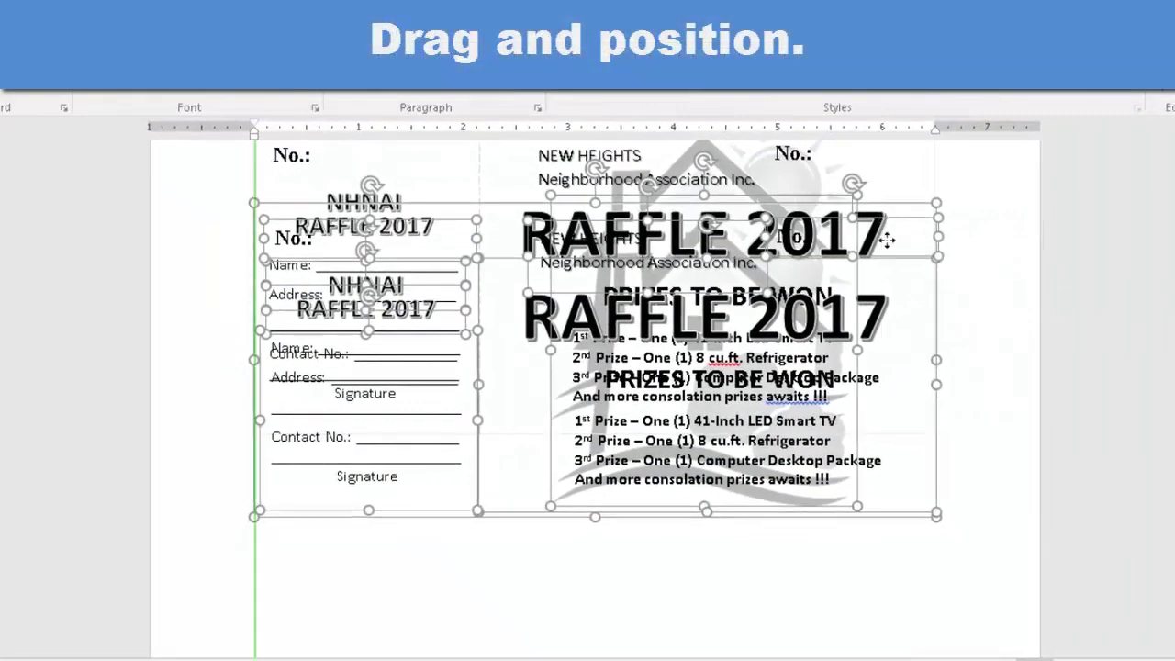
Step: Move the pasted duplicate ticket below the original and line it up
left_click_drag(889, 220, 874, 490)
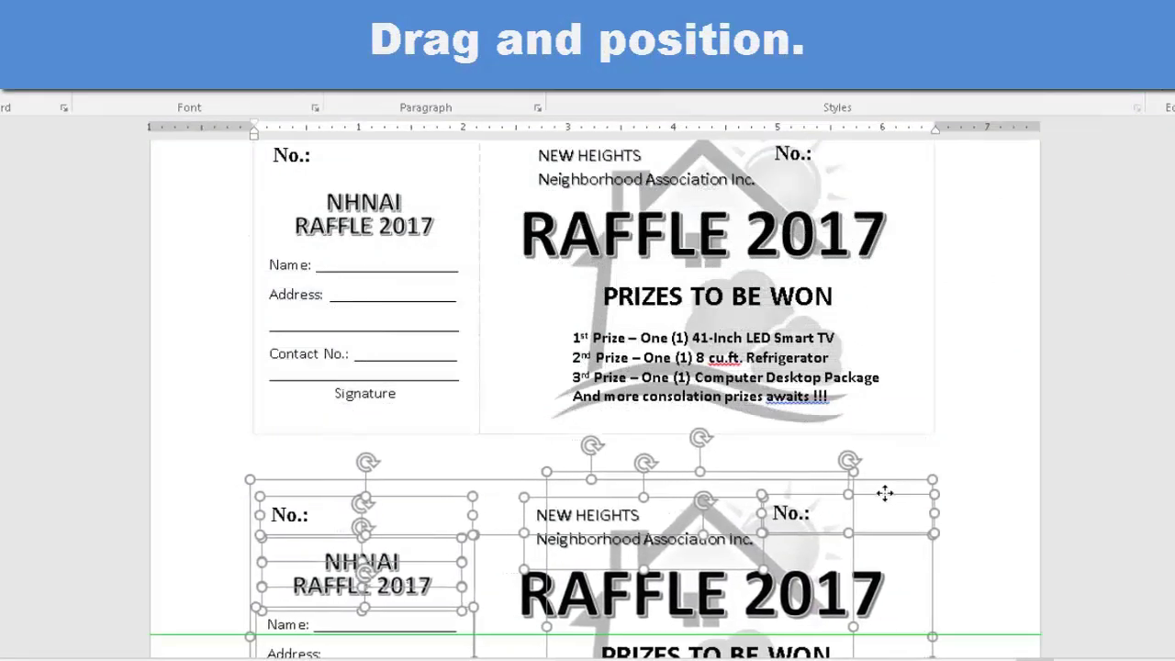
left_click_drag(873, 490, 885, 494)
scroll(891, 487, "down", 5)
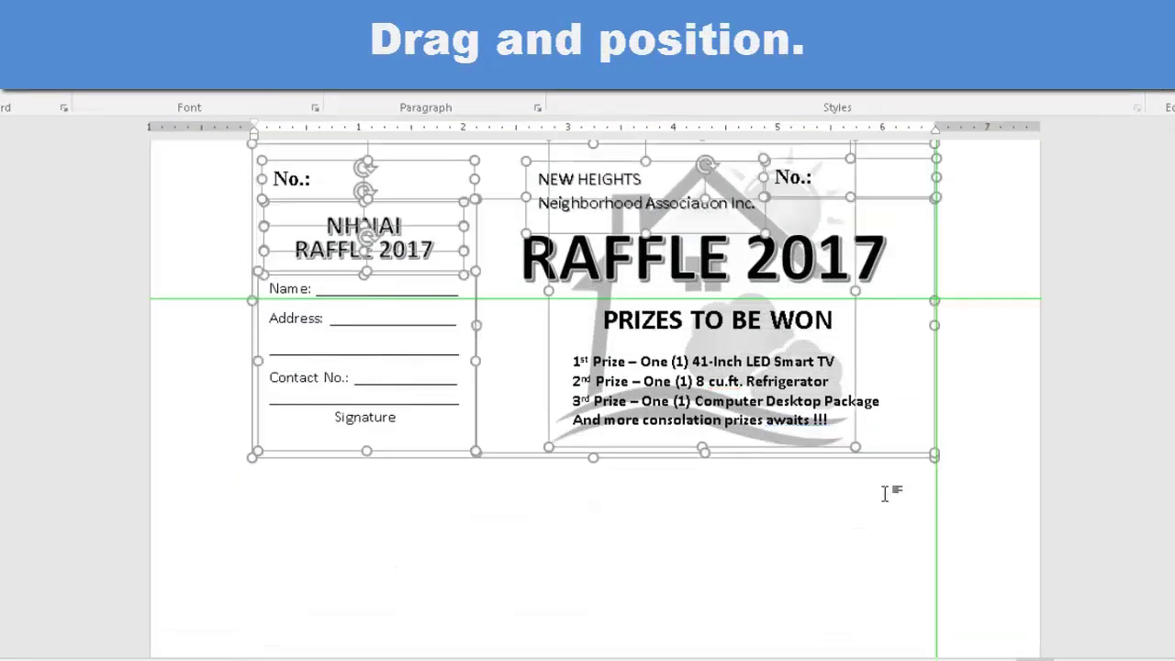
scroll(976, 422, "down", 1)
scroll(976, 423, "down", 1)
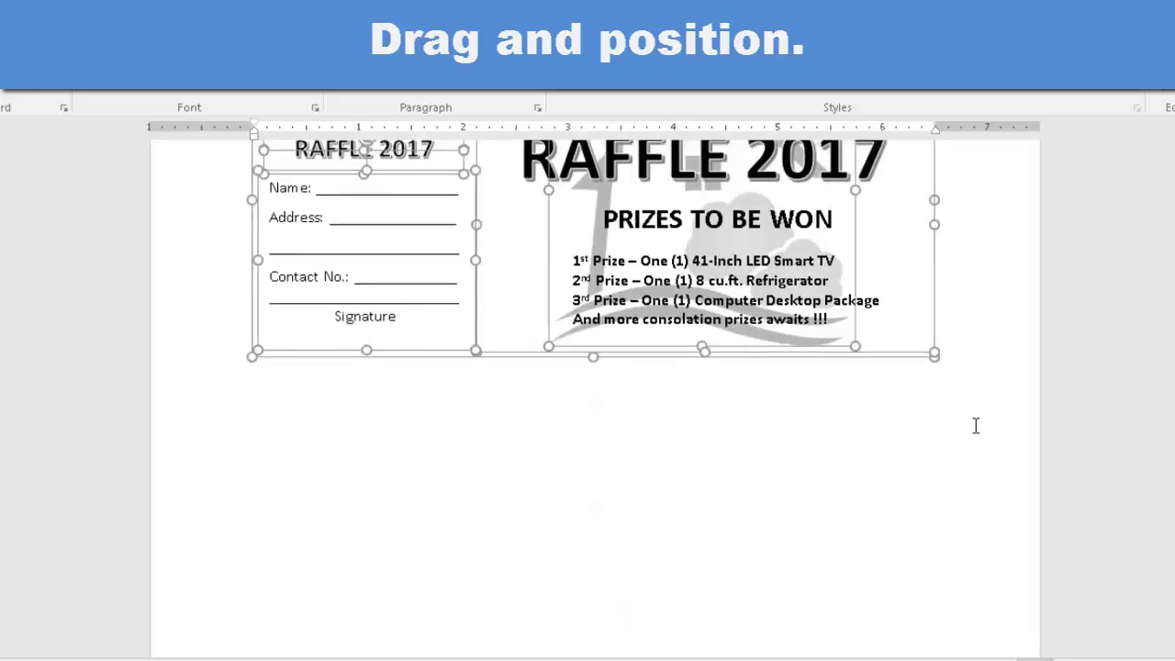
scroll(976, 422, "down", 1, "ctrl")
scroll(949, 430, "down", 1, "ctrl")
scroll(938, 431, "up", 2)
scroll(938, 432, "up", 1)
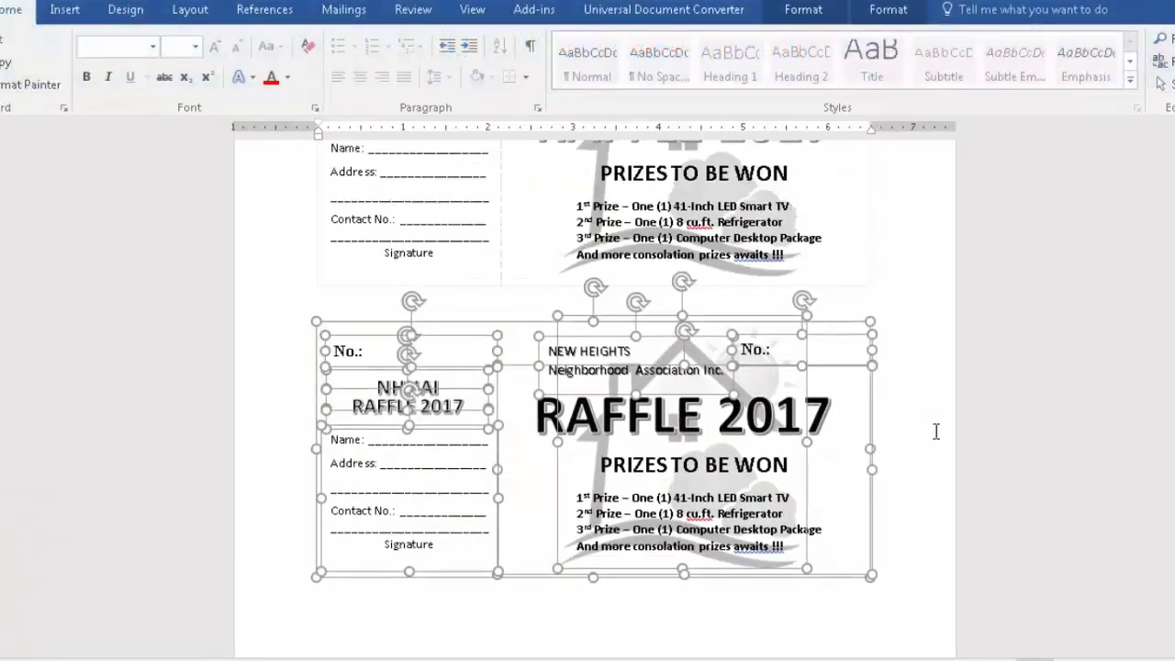
scroll(937, 432, "up", 1)
scroll(936, 432, "down", 1)
scroll(936, 432, "down", 1)
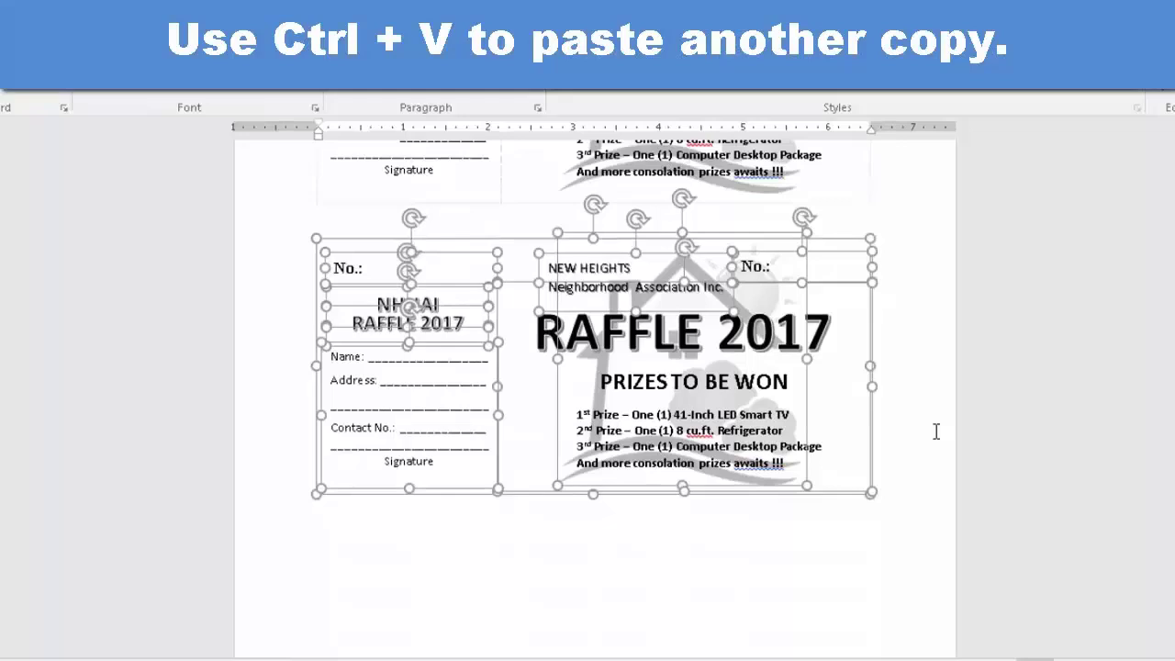
Step: Paste another ticket copy and drag it further down the page into place
key("ctrl+v")
key("ctrl+v")
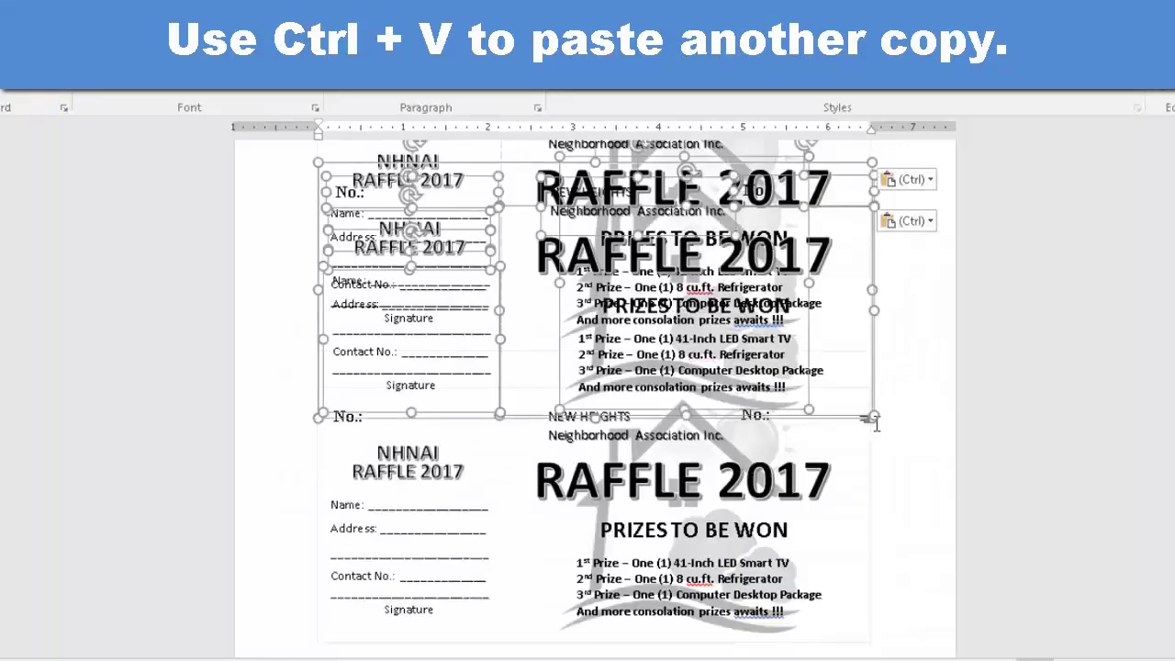
scroll(869, 340, "down", 1)
mouse_move(851, 292)
left_mouse_down()
mouse_move(824, 535)
mouse_move(829, 623)
left_mouse_up()
scroll(853, 535, "down", 1)
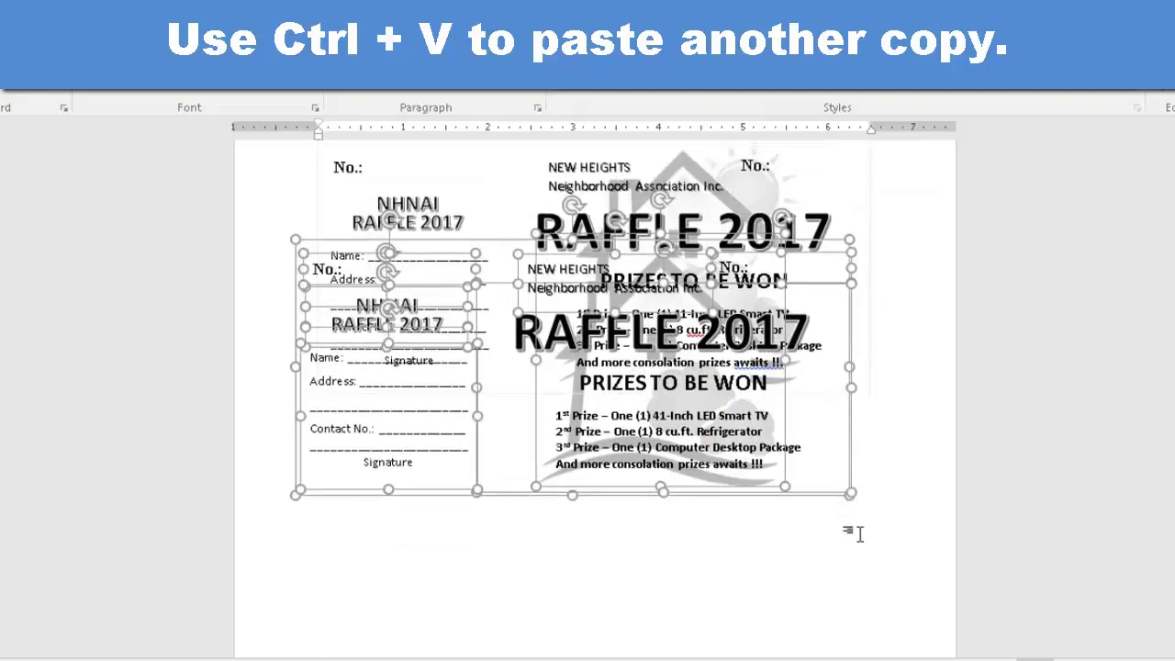
scroll(845, 461, "down", 1)
mouse_move(822, 473)
left_mouse_down()
mouse_move(827, 593)
mouse_move(840, 586)
mouse_move(841, 603)
left_mouse_up()
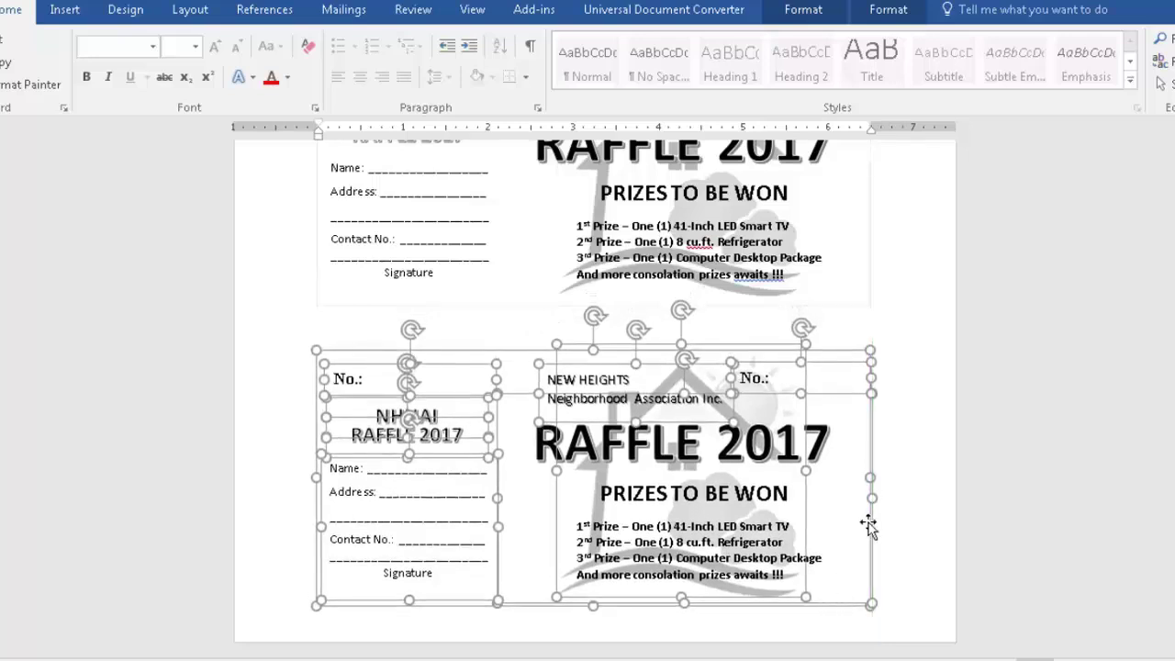
Step: Paste the ticket once more and deselect the pasted copy
key("ctrl+v")
scroll(881, 431, "up", 3)
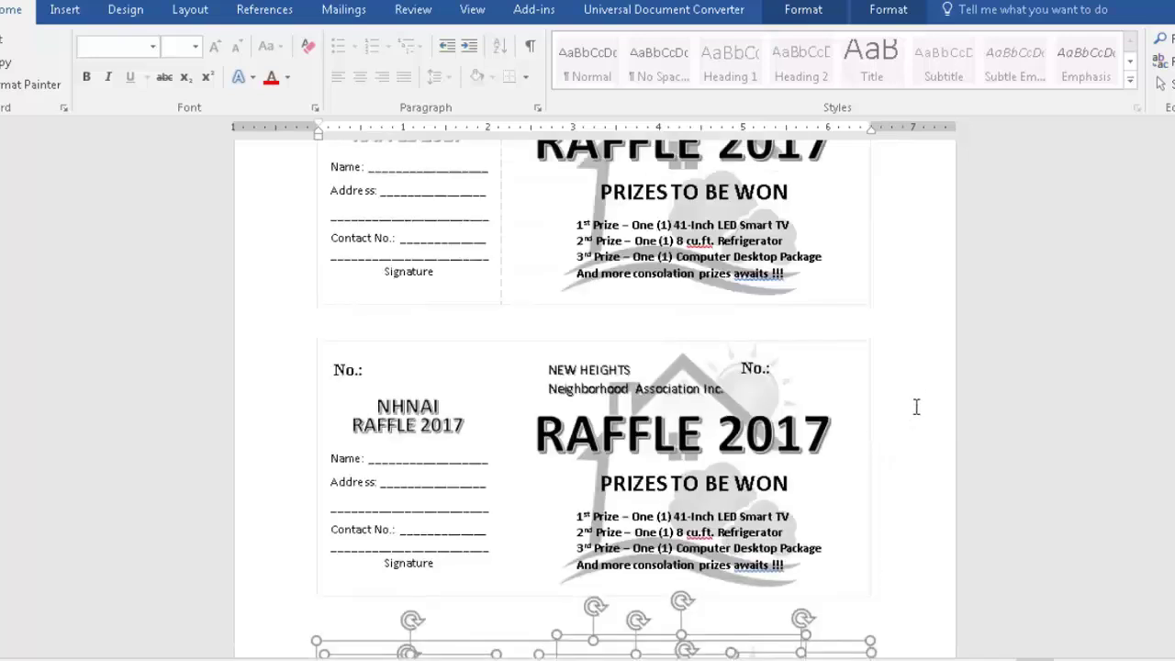
left_click(917, 404)
scroll(866, 398, "down", 3)
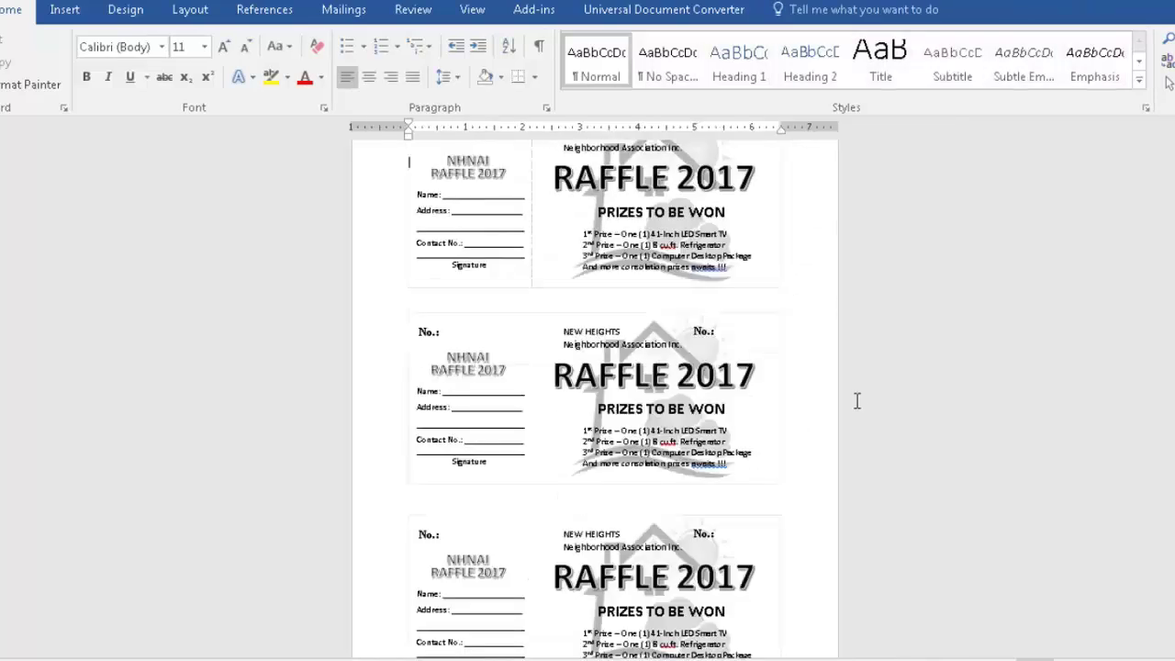
scroll(852, 402, "down", 2)
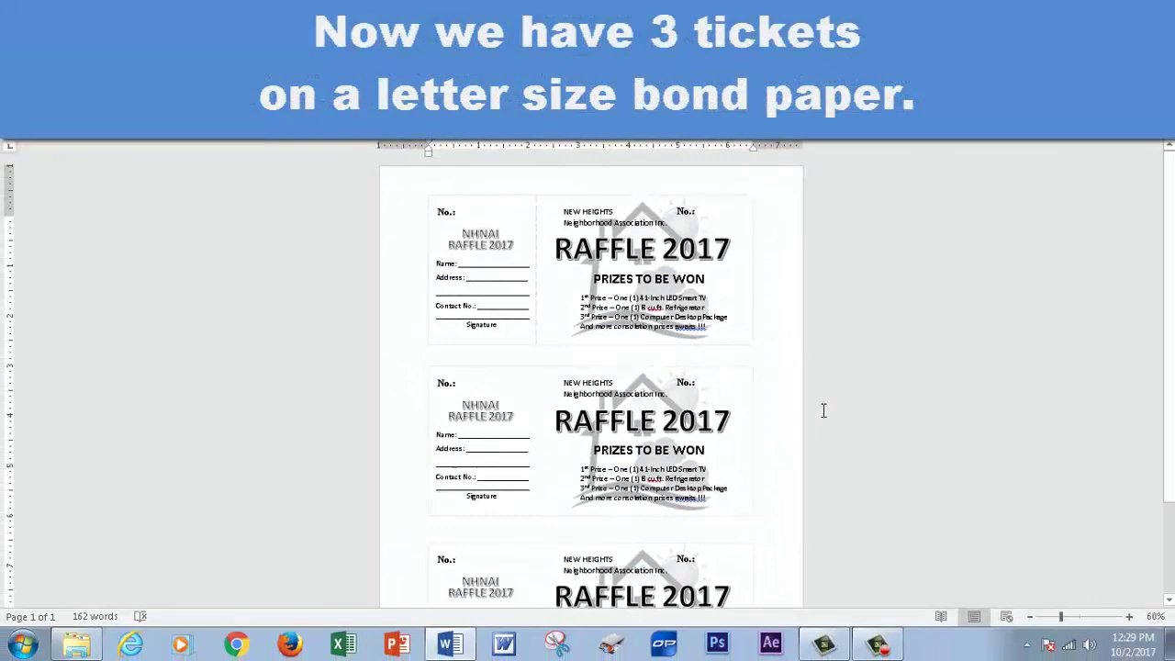
scroll(824, 409, "down", 2)
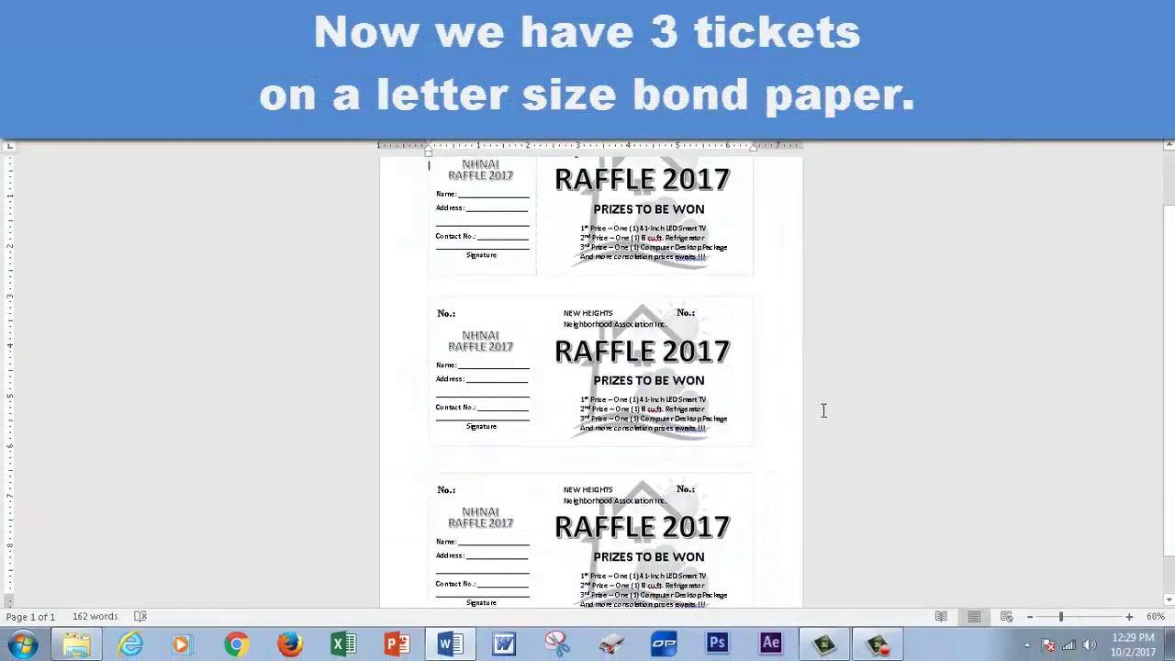
scroll(823, 406, "down", 1)
scroll(823, 404, "up", 2)
scroll(823, 390, "up", 1)
scroll(823, 385, "up", 3)
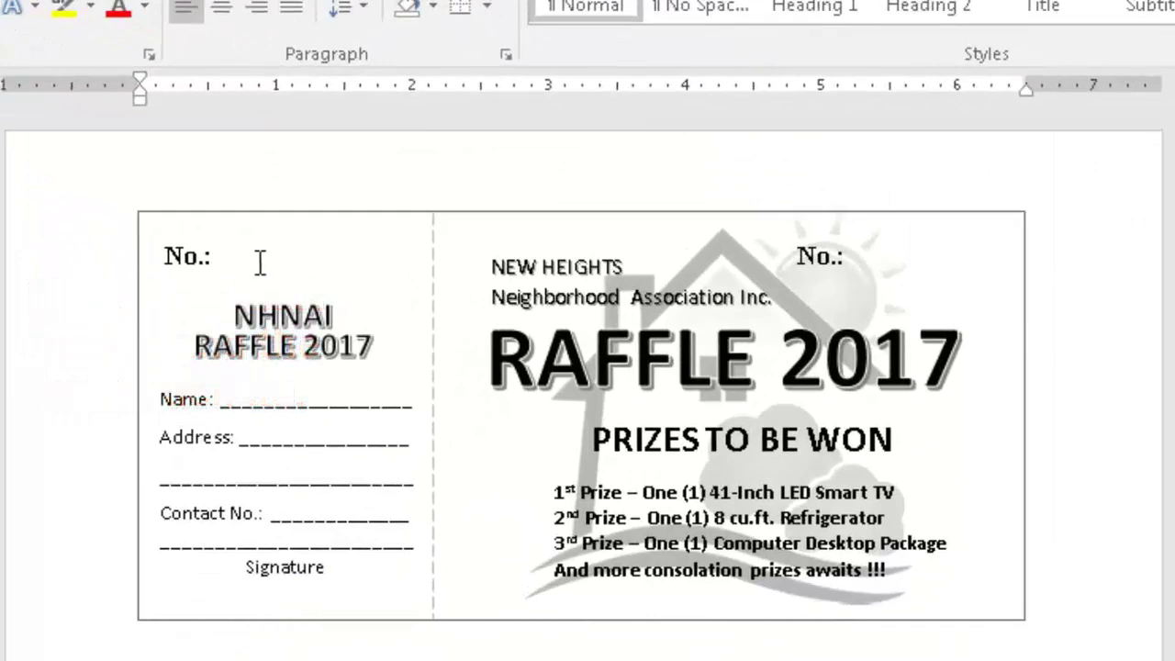
Step: Select the stub and main No.: boxes on the tickets in turn, then launch Excel
left_click(259, 262)
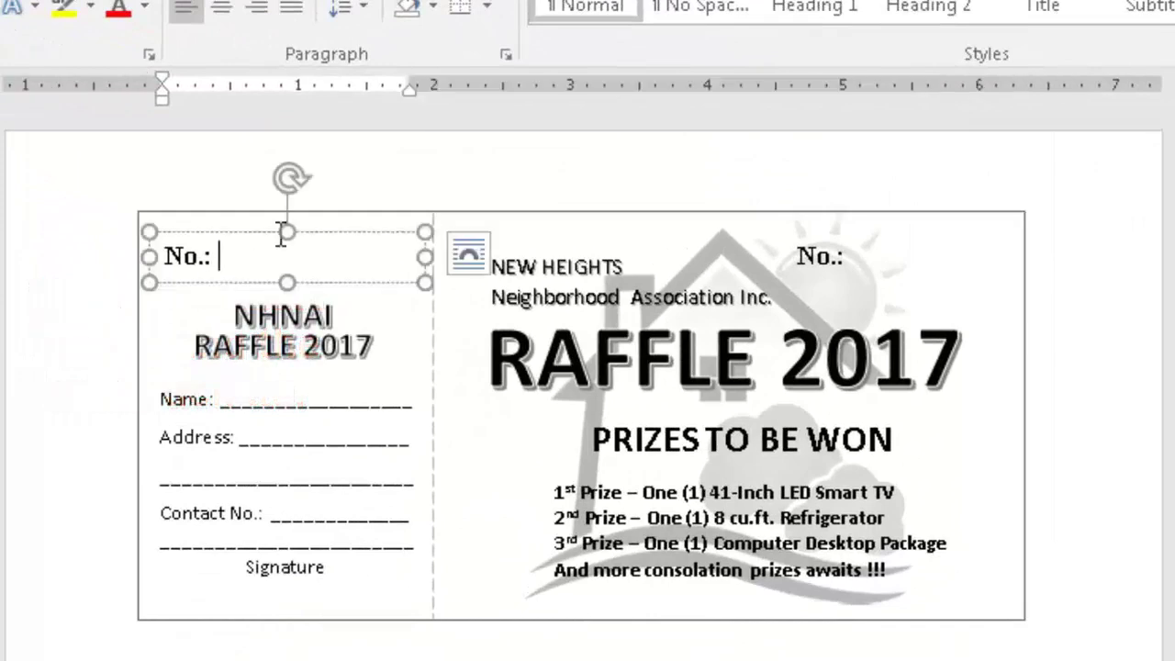
left_click(919, 256)
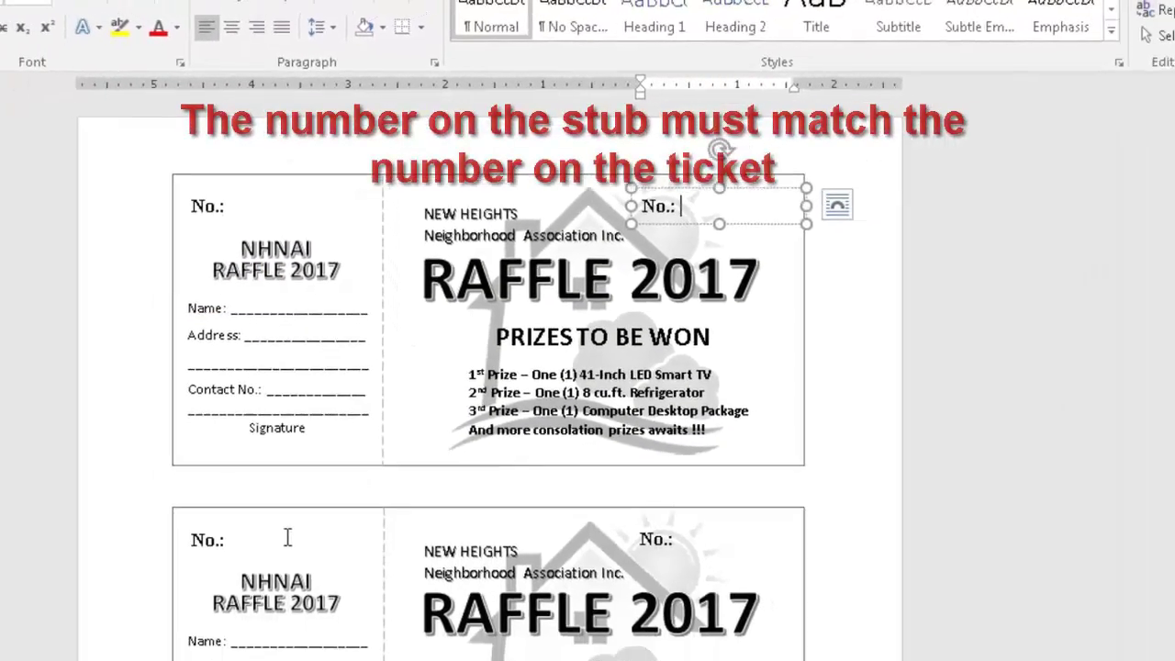
left_click(243, 503)
left_click(642, 502)
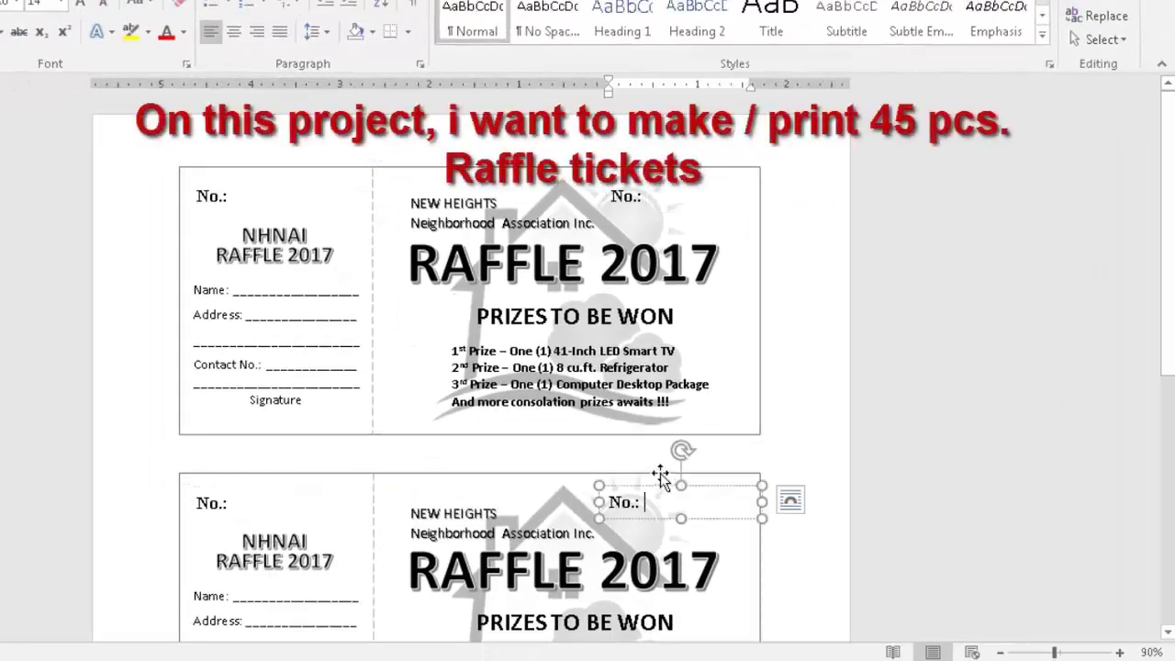
scroll(449, 464, "down", 2)
scroll(449, 463, "down", 3)
left_click(235, 469)
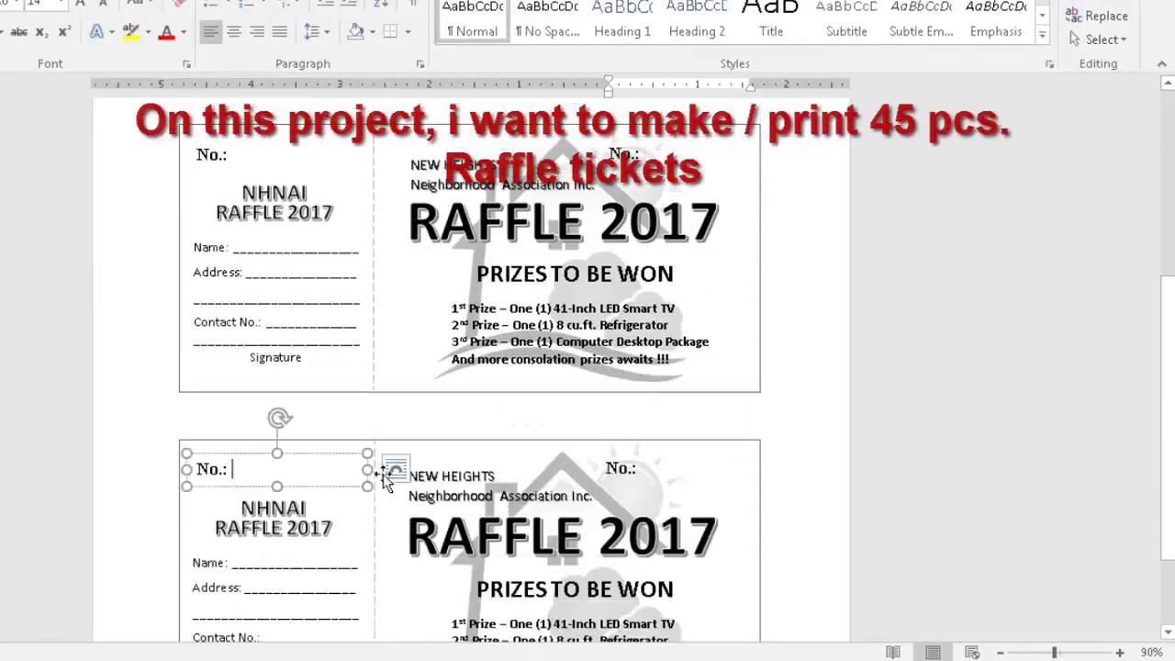
left_click(684, 463)
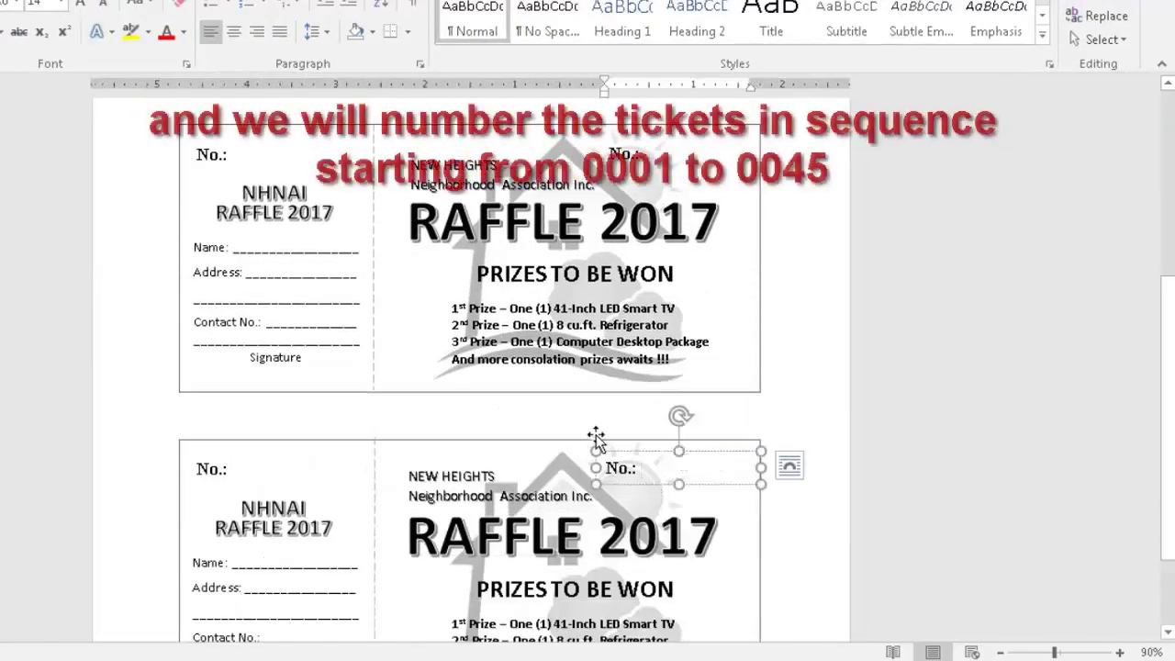
scroll(597, 432, "down", 3)
scroll(565, 401, "down", 2)
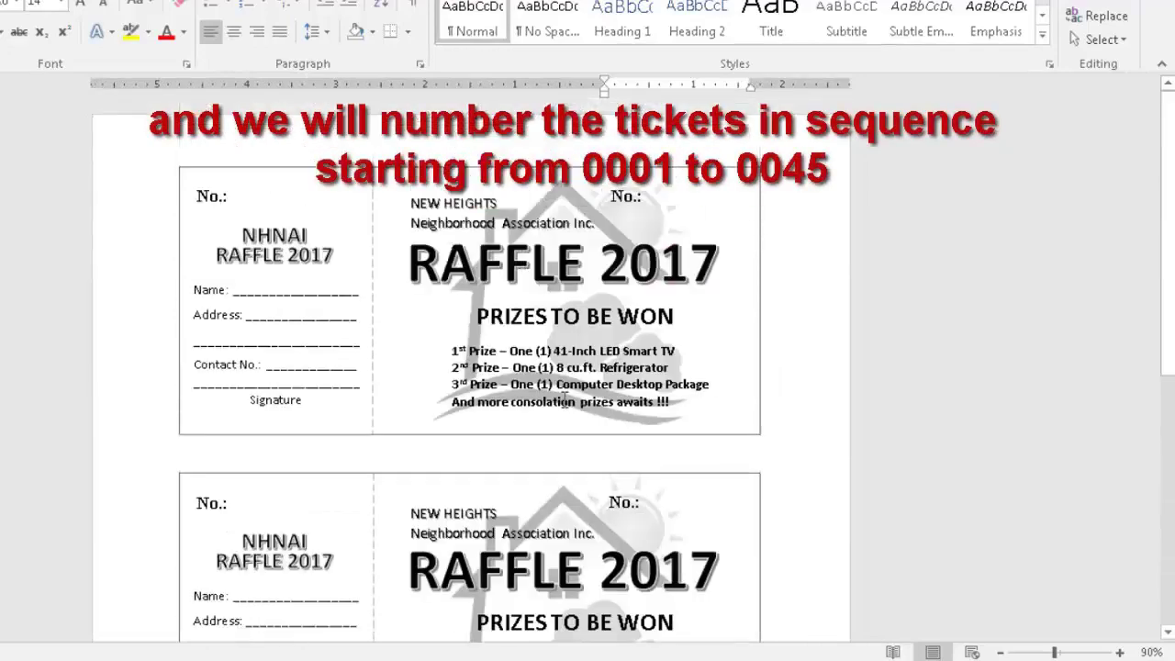
left_click(321, 198)
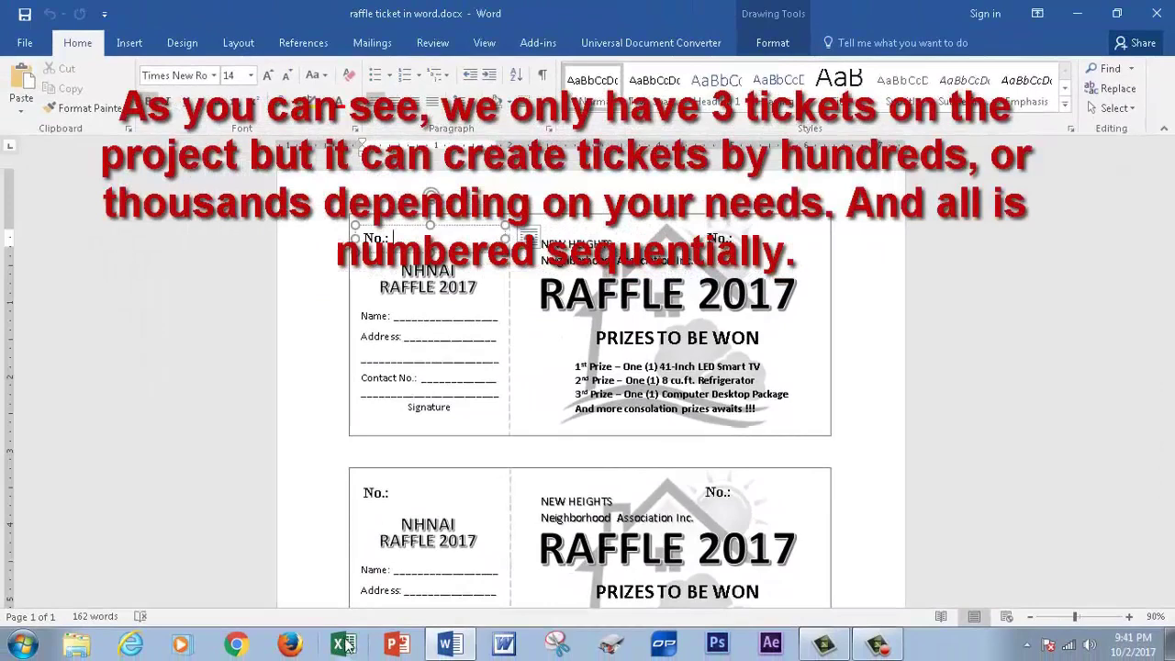
left_click(345, 645)
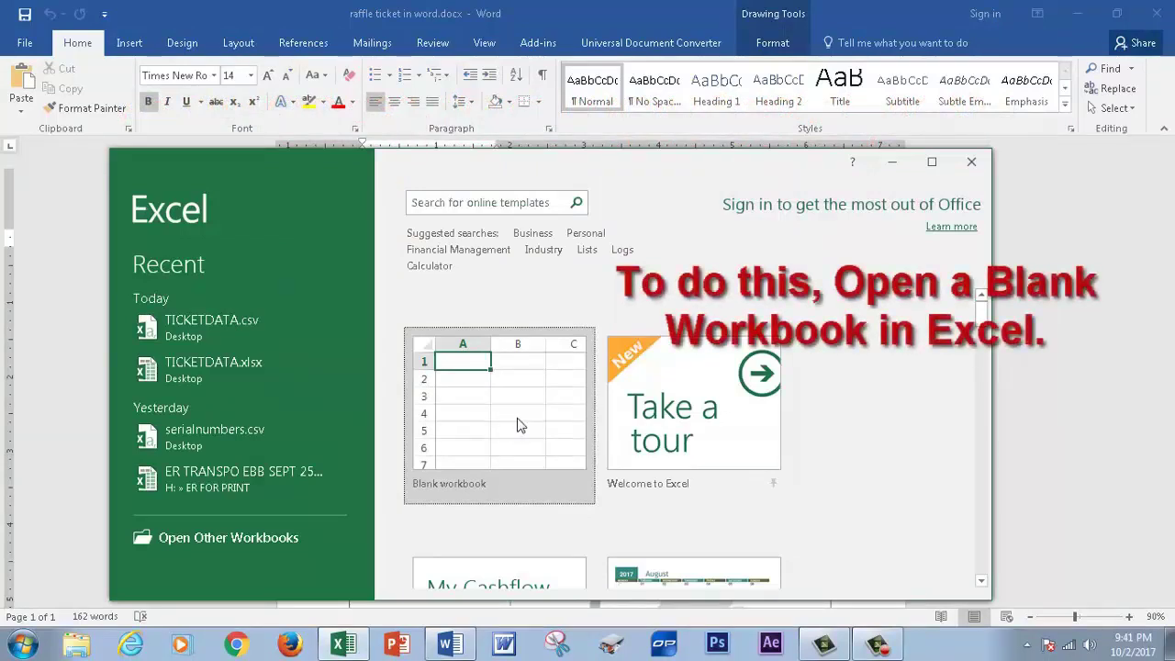
Step: Open a maximized blank workbook and enter 1, 2 and 3 in A1, B1 and C1
left_click(517, 424)
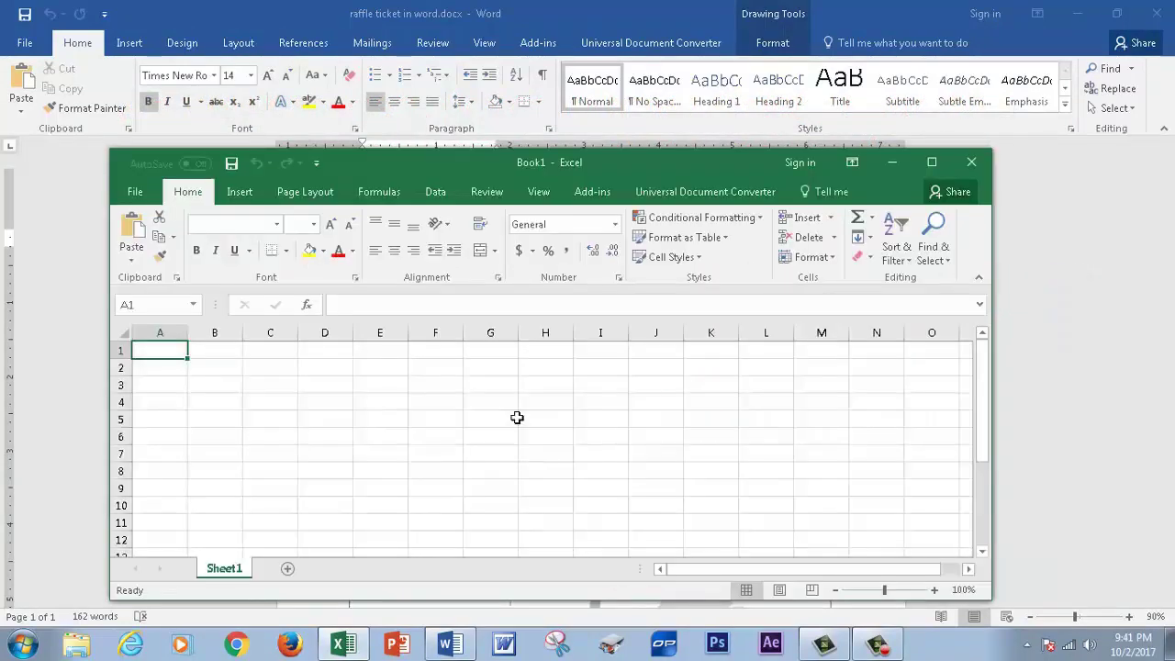
left_click(932, 161)
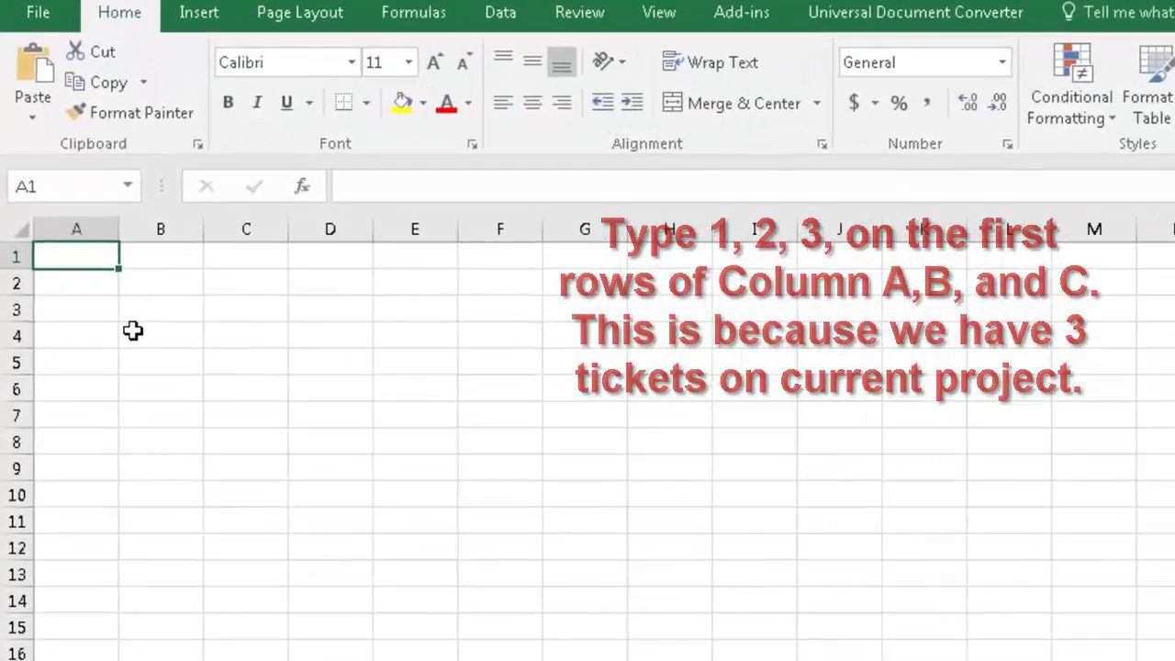
type("1")
key("Tab")
type("2")
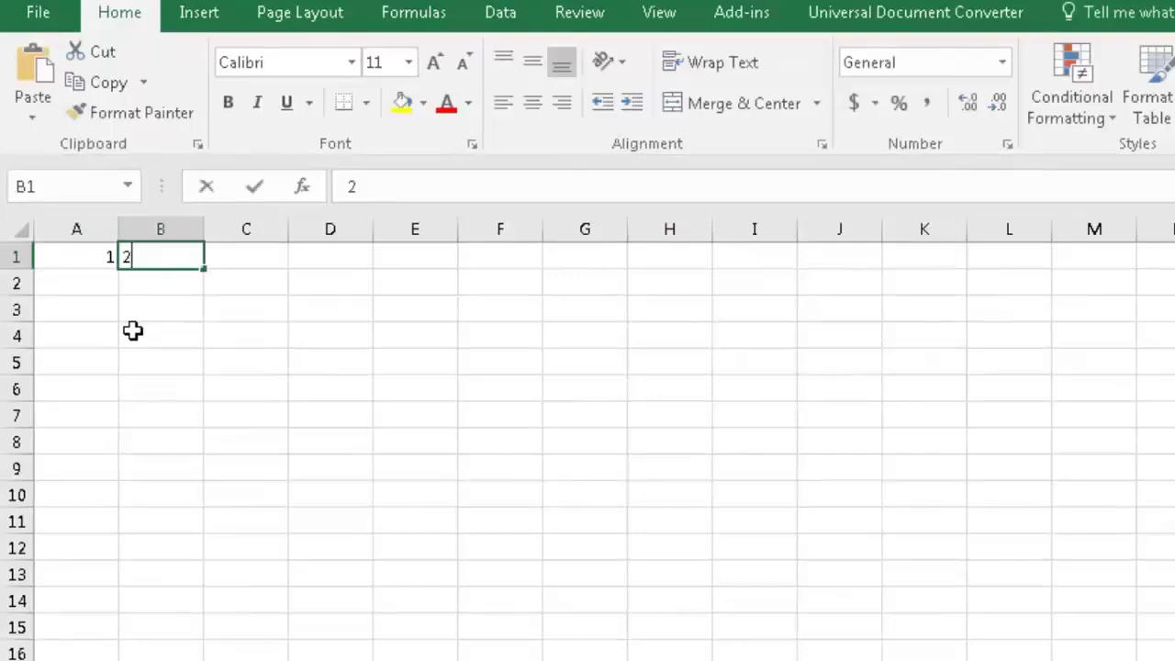
key("Tab")
type("3")
key("Tab")
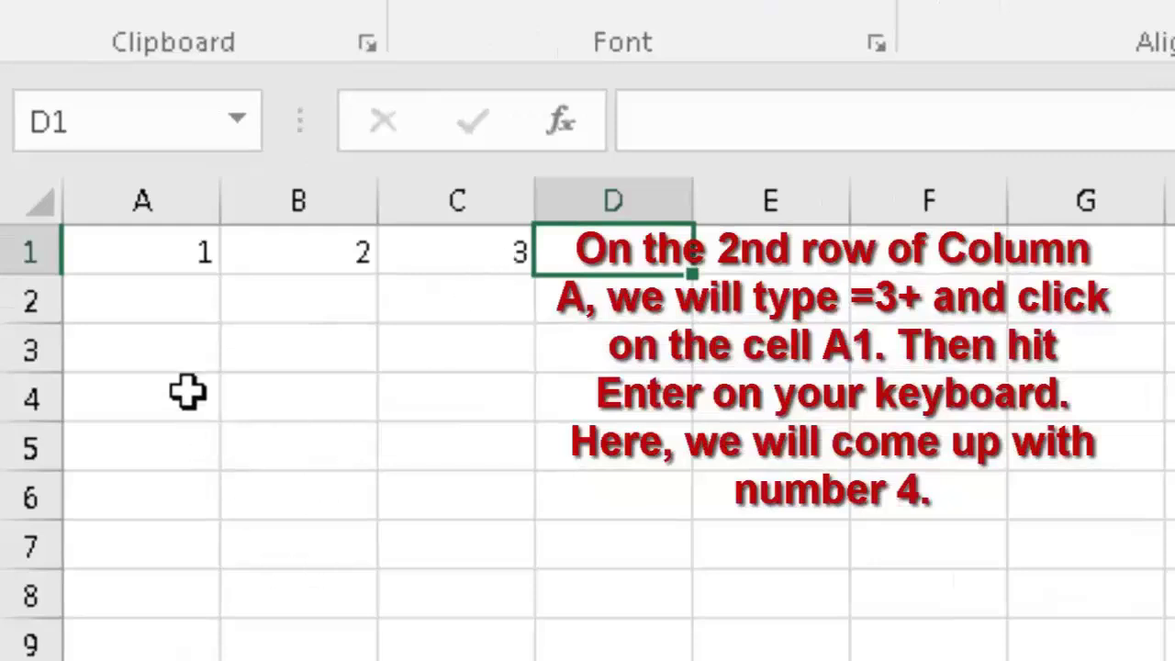
Step: Enter =3+A1 in A2 and =3+B1 in B2, showing 4 and 5
left_click(158, 314)
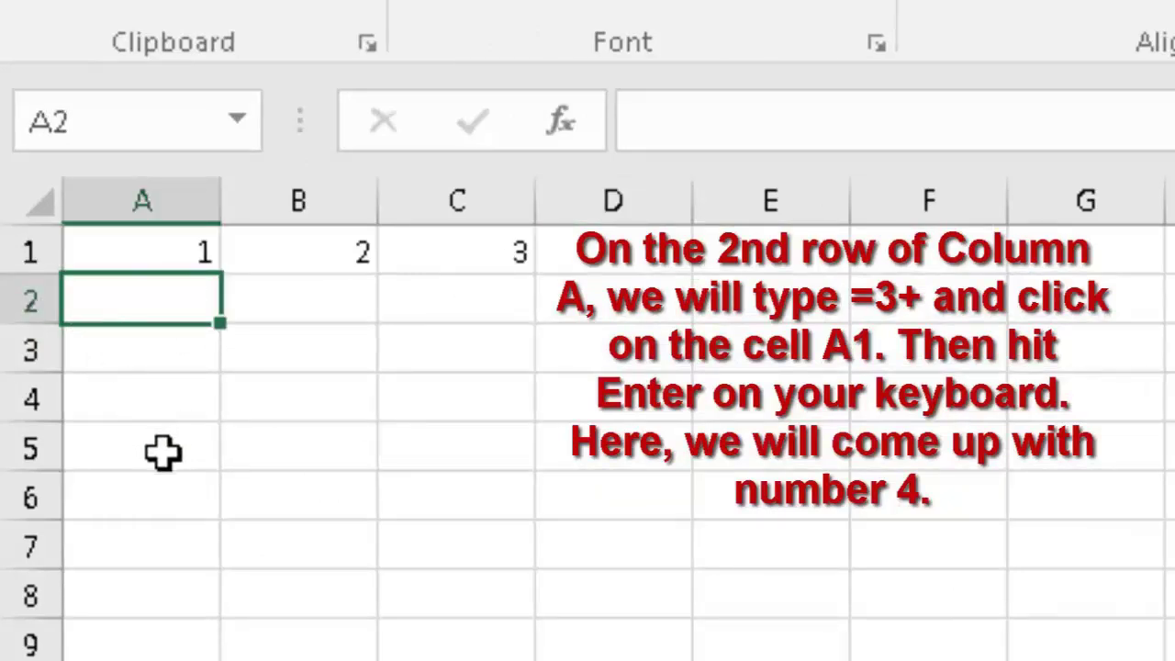
type("=")
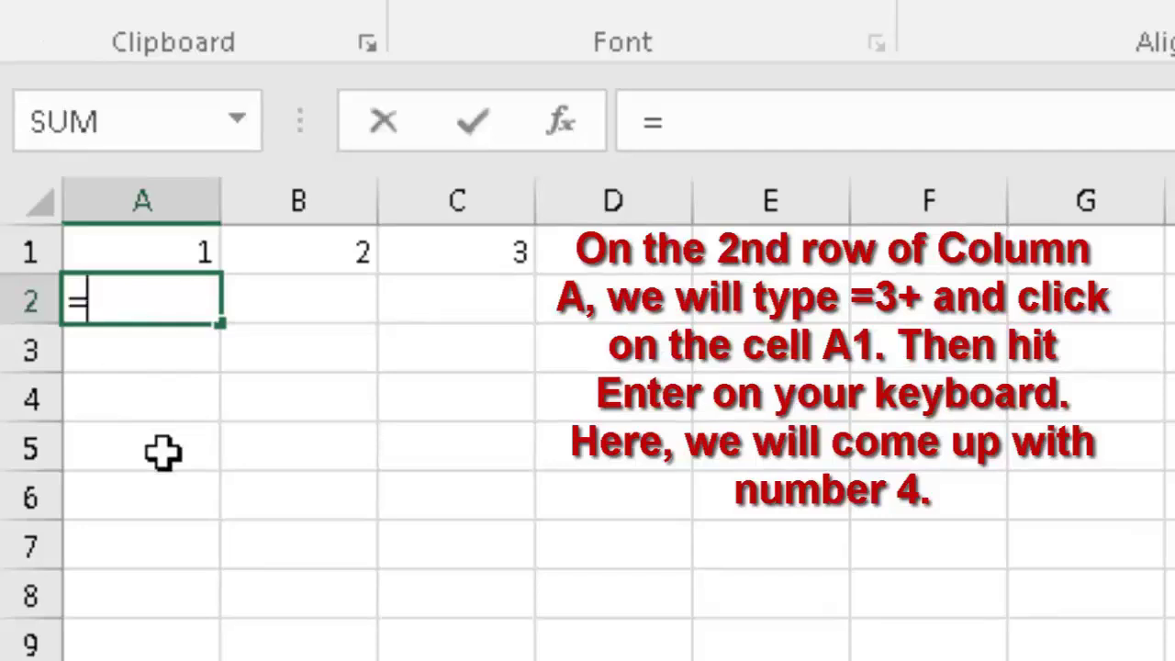
type("3+")
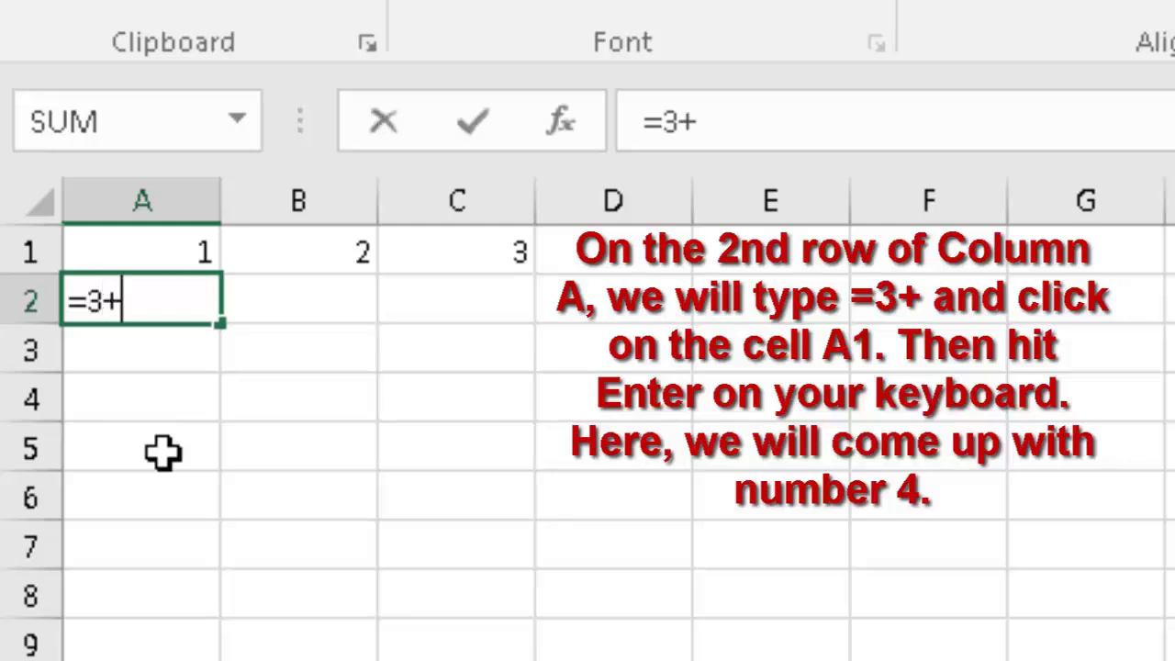
left_click(158, 256)
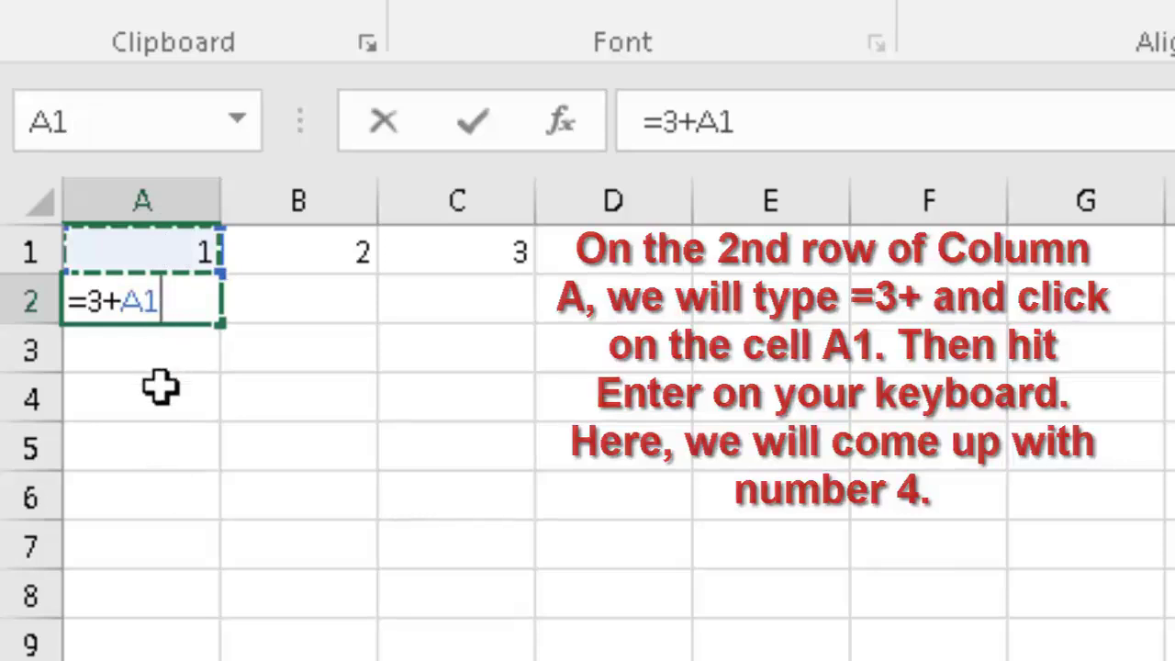
key("Return")
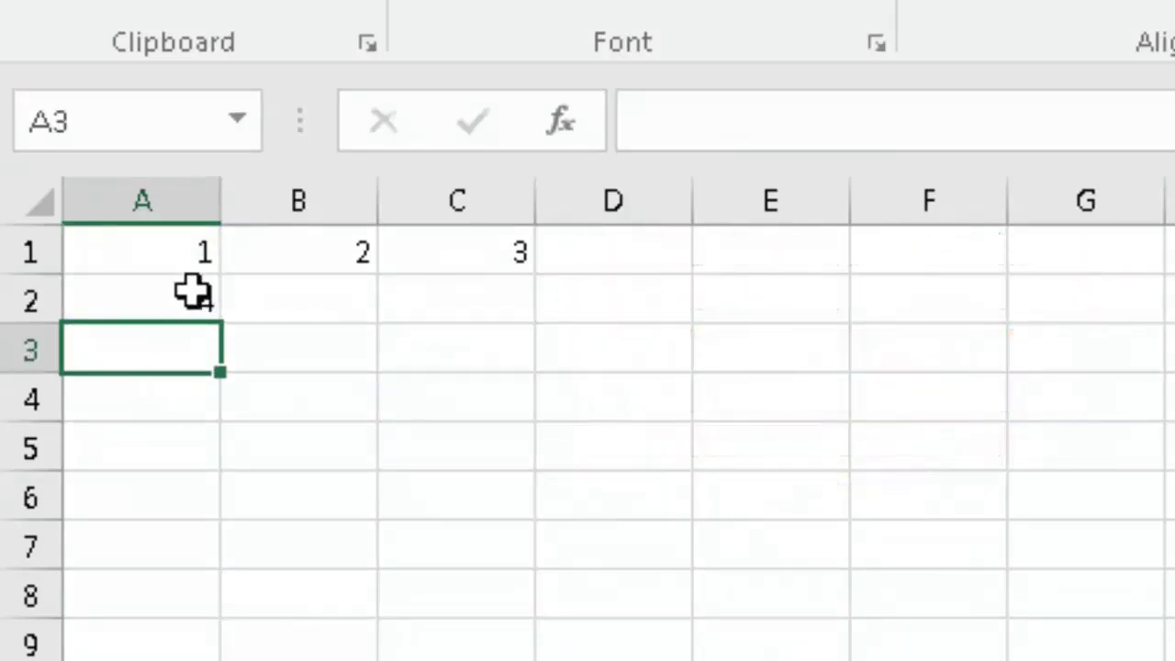
left_click(314, 311)
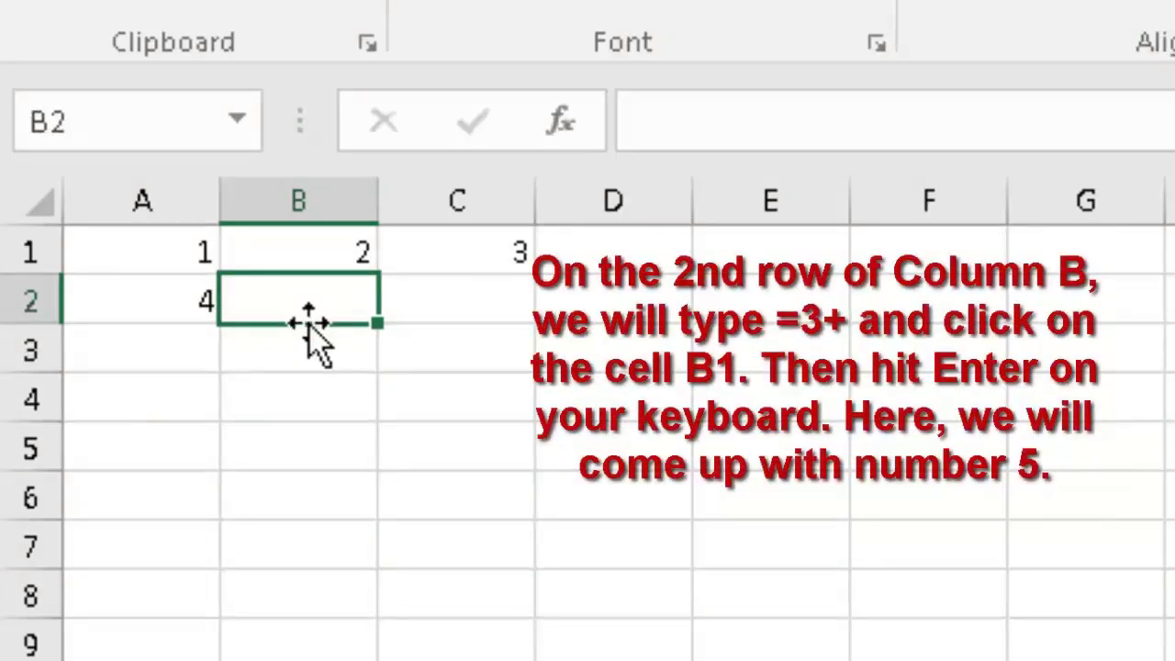
type("=")
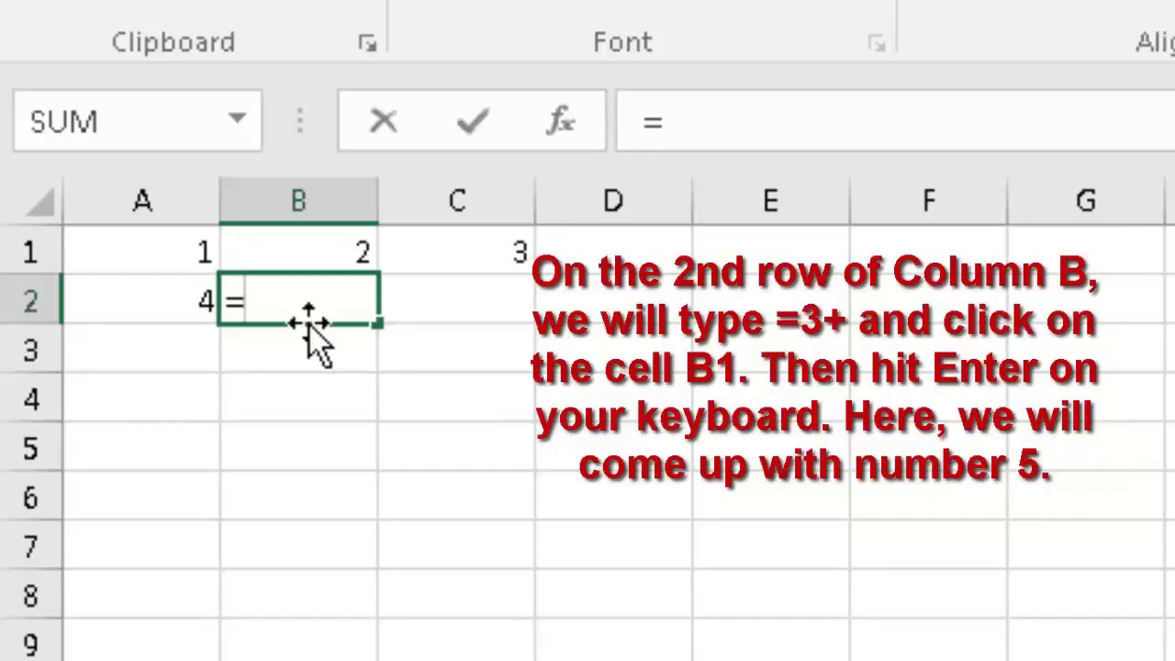
type("3+")
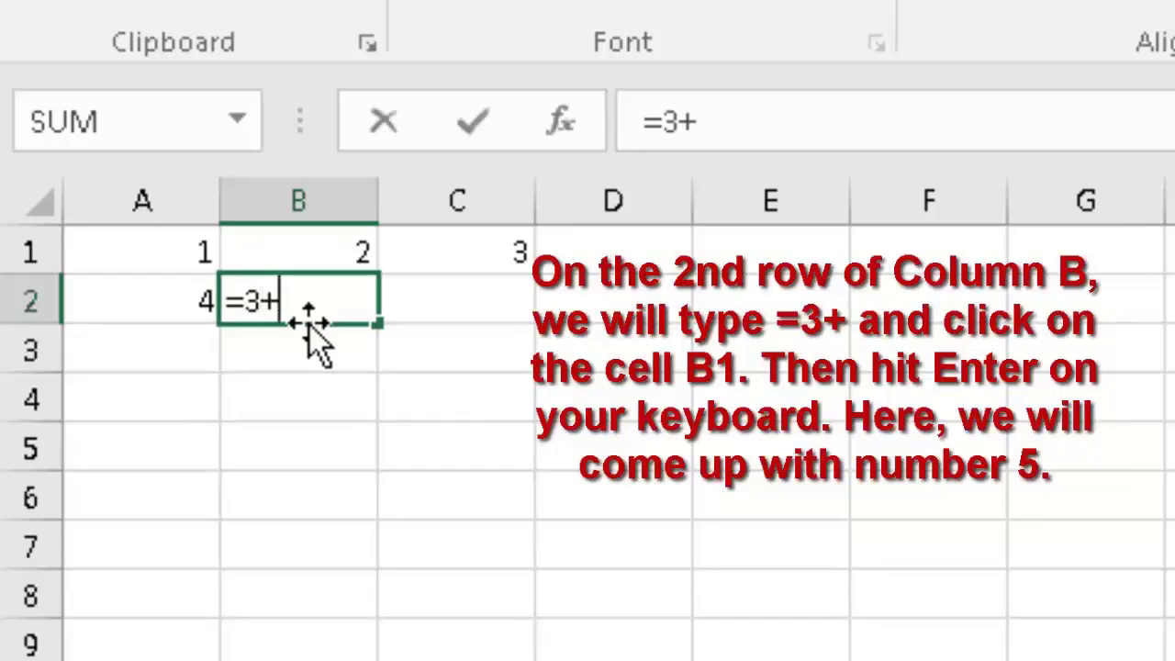
left_click(327, 249)
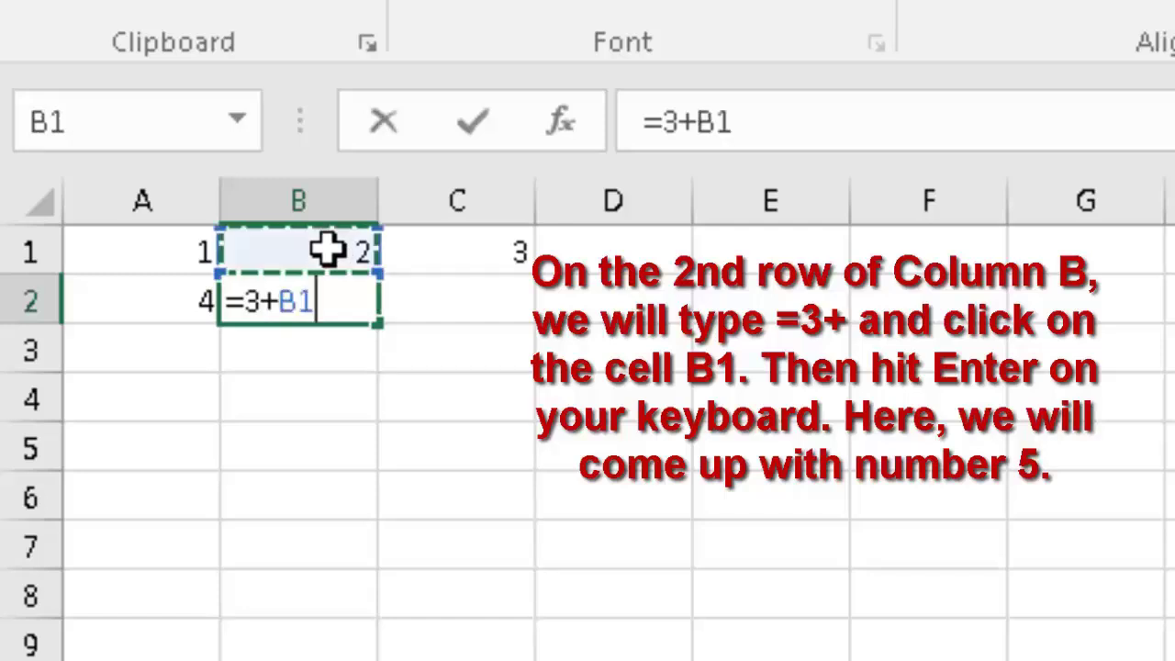
key("Return")
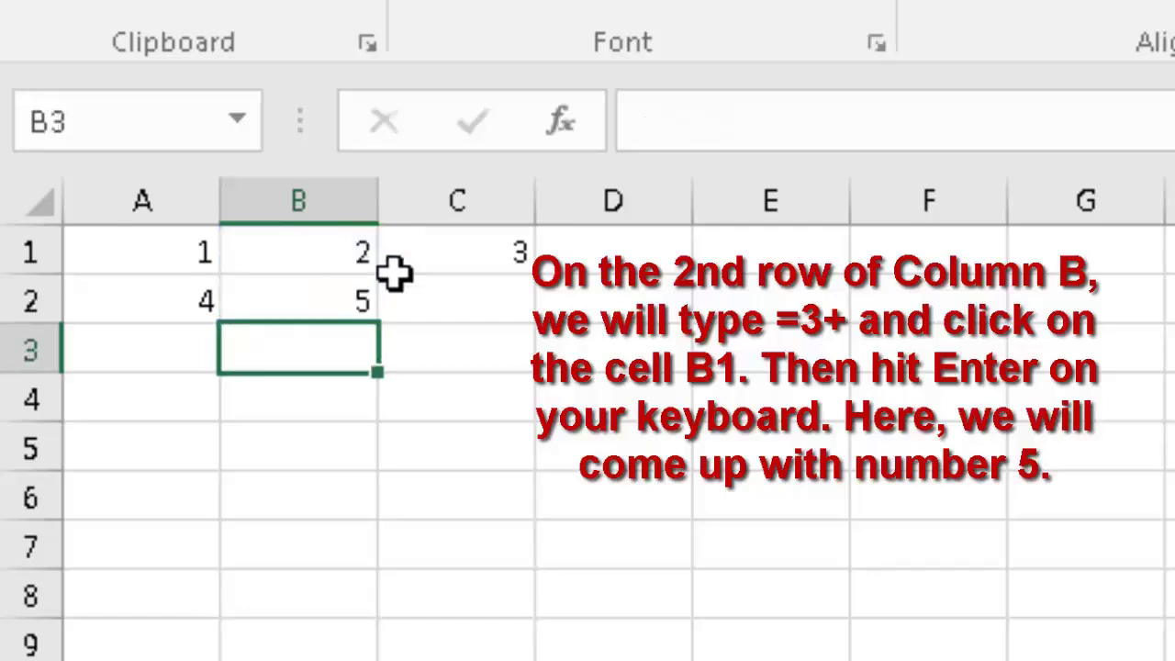
Step: Enter =3+C1 in C2 so it shows 6
left_click(484, 302)
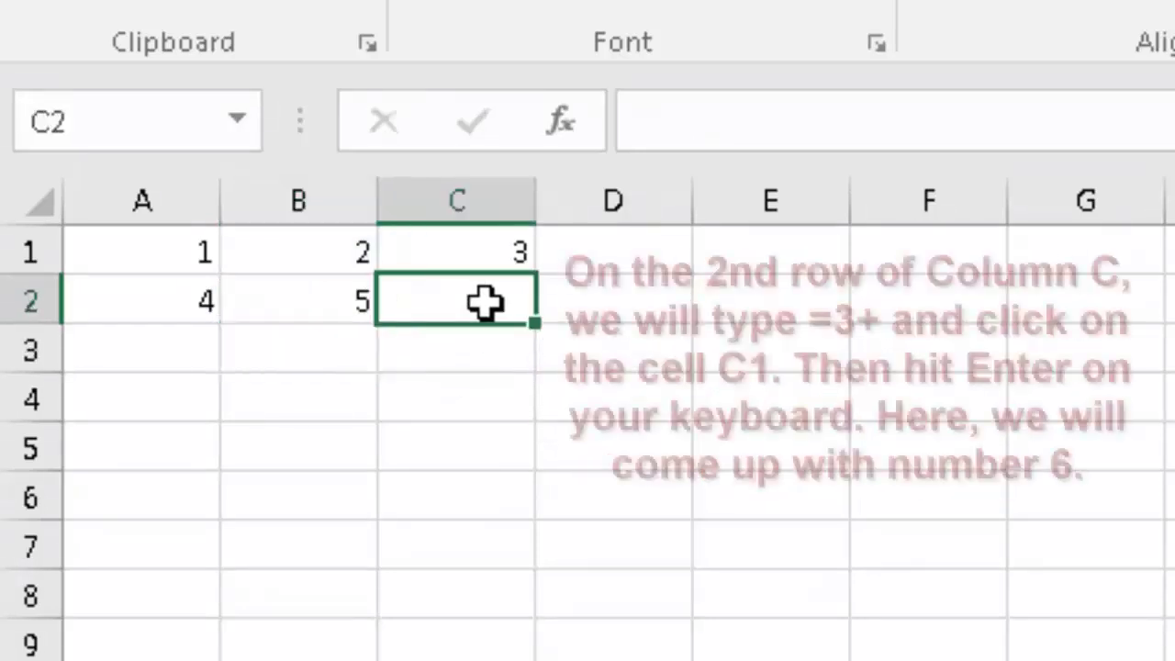
double_click(485, 302)
type("=3+")
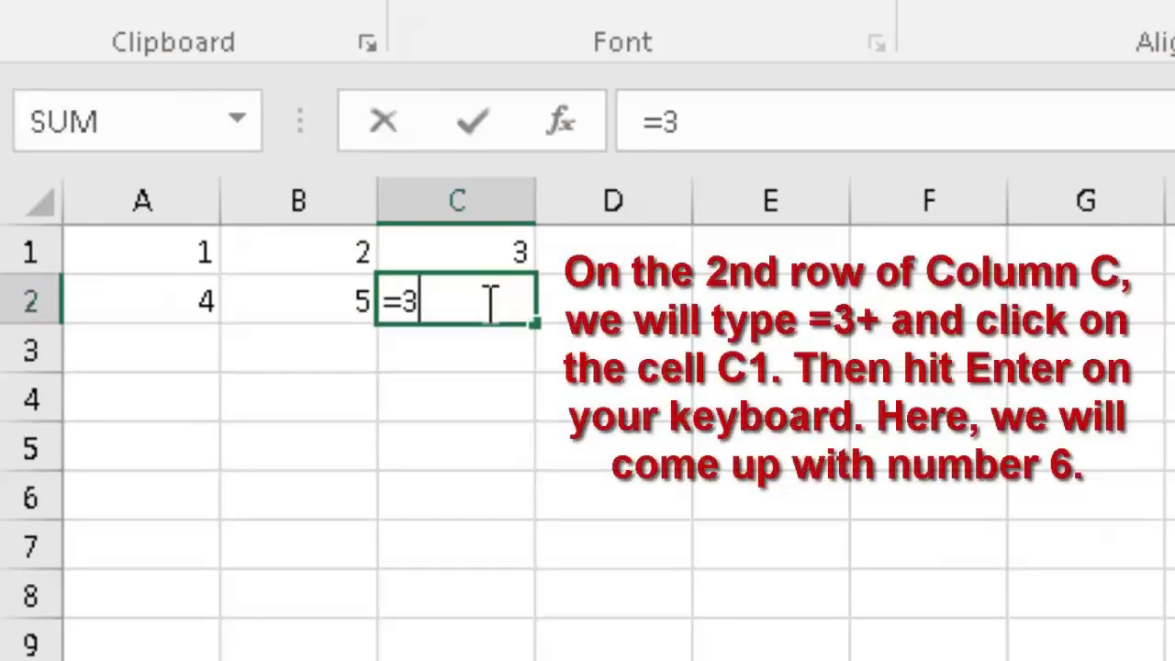
left_click(493, 247)
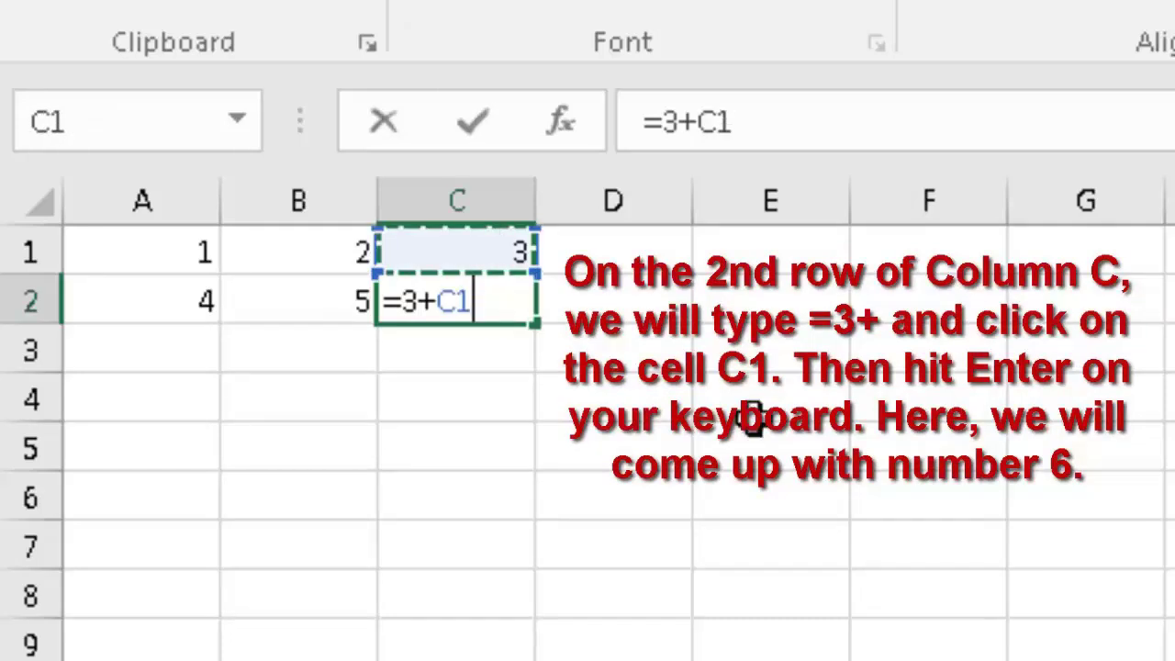
key("Return")
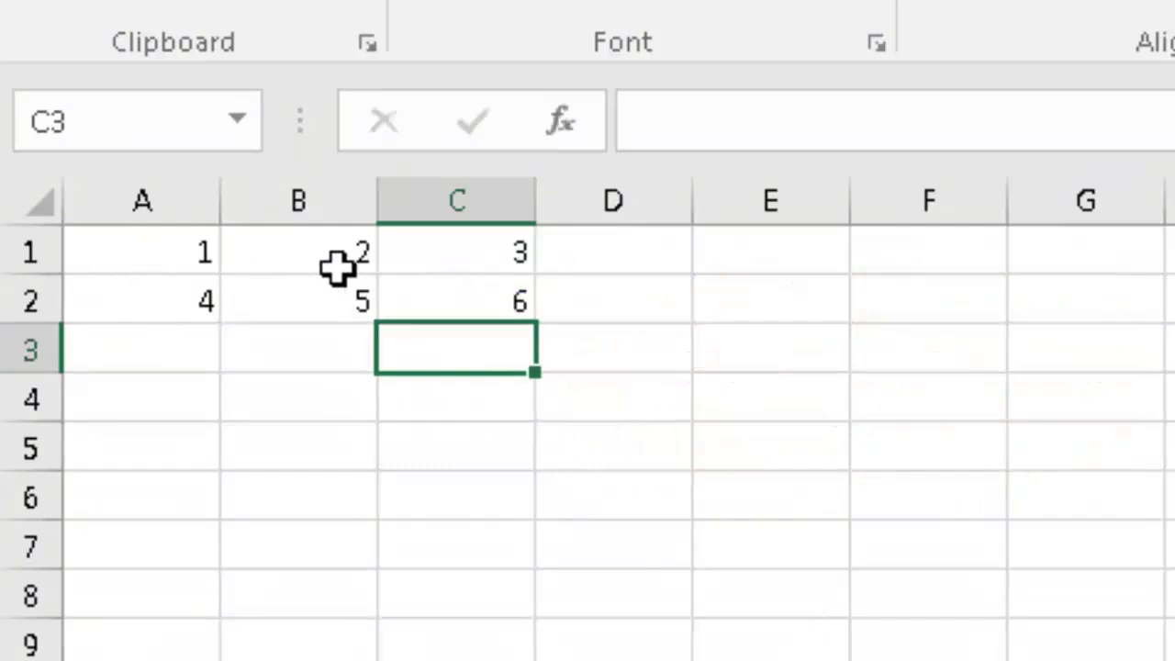
left_click(159, 257)
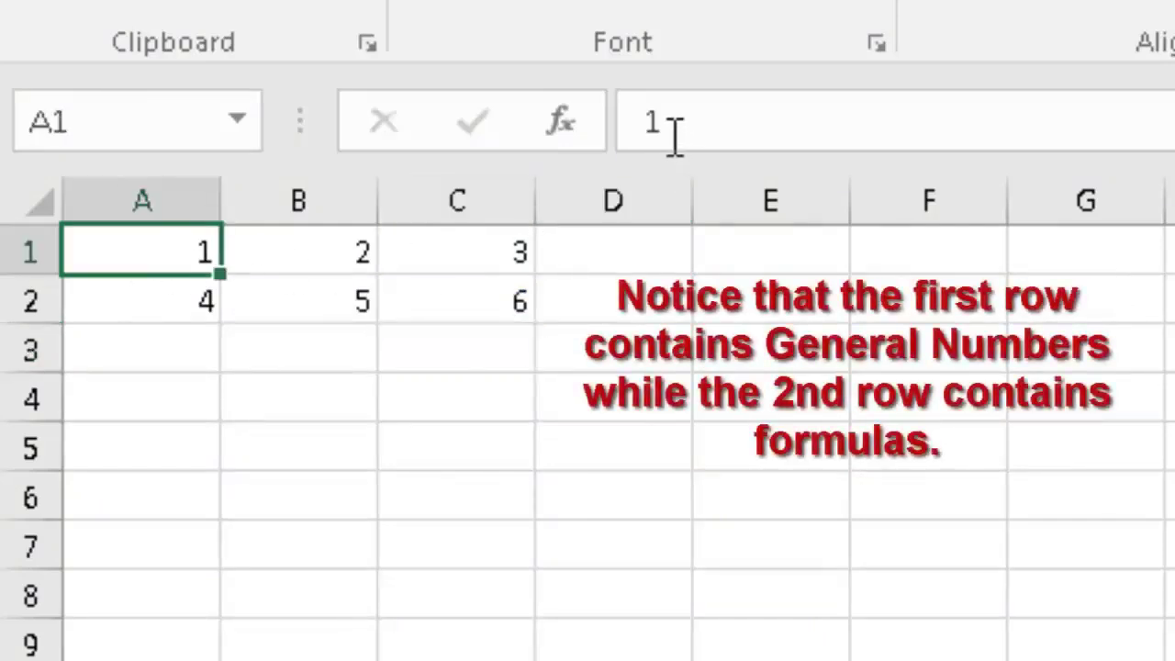
Step: Review the numbers in B1 and C1 and the formulas in A2, B2 and C2
left_click(347, 268)
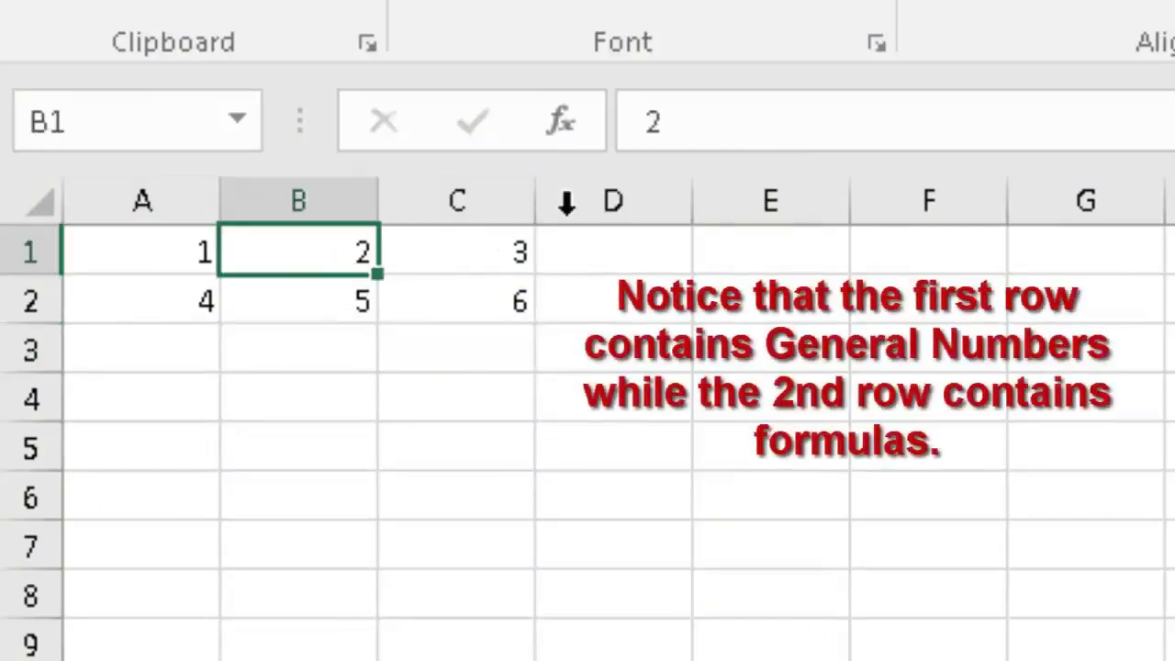
left_click(503, 252)
left_click(178, 309)
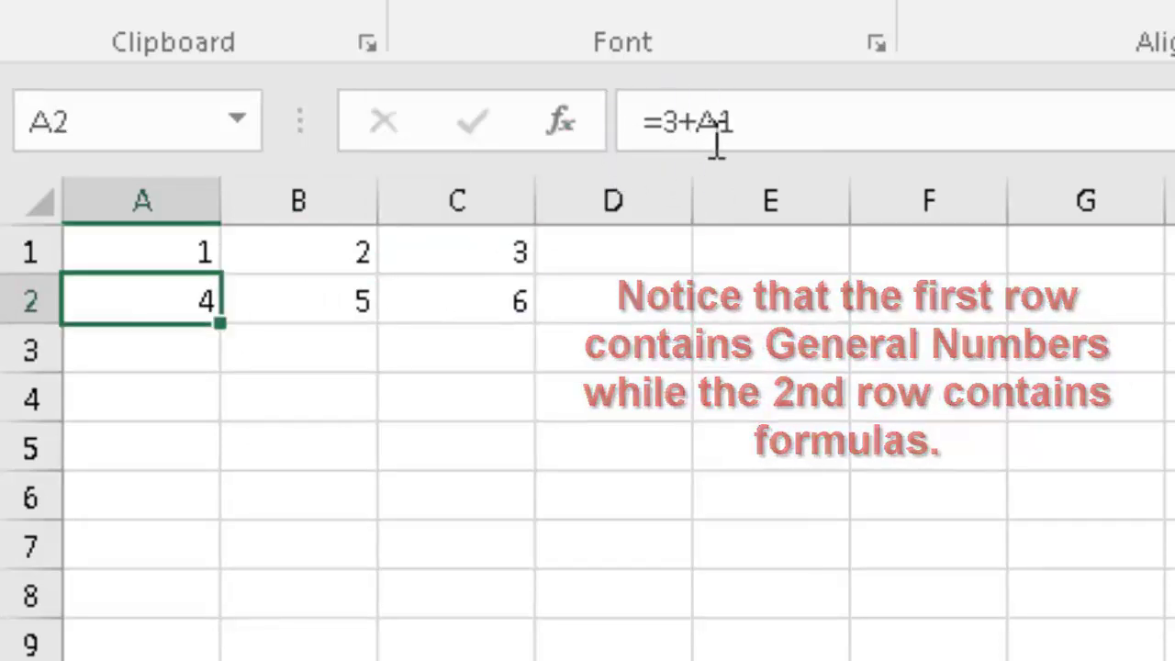
left_click(365, 314)
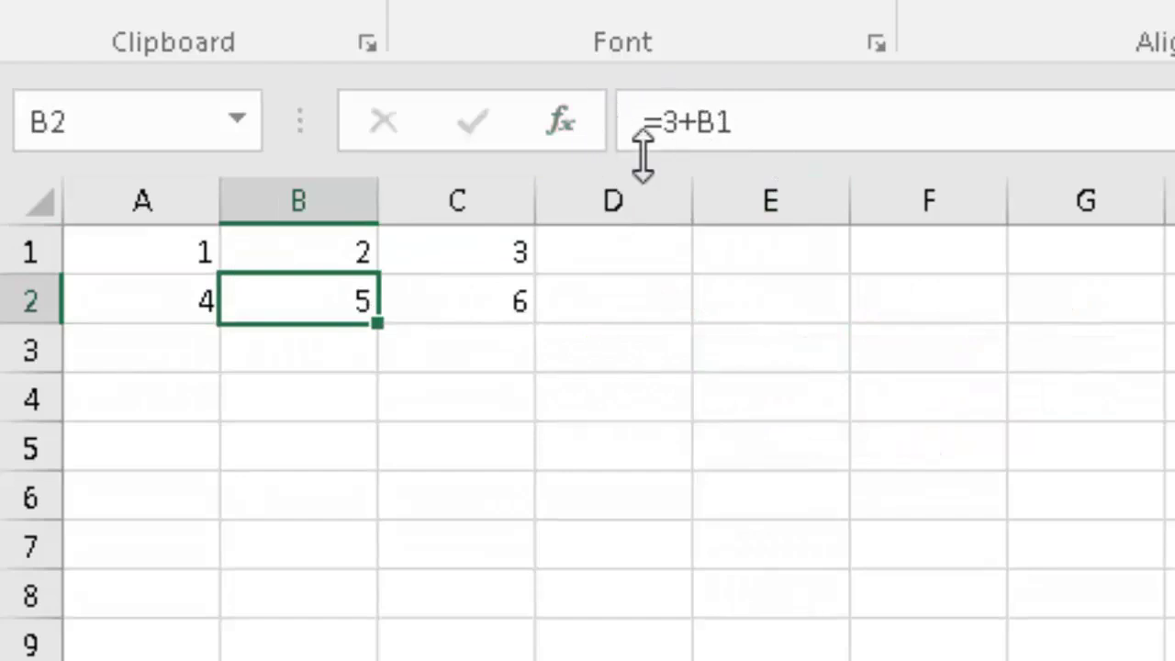
left_click(489, 314)
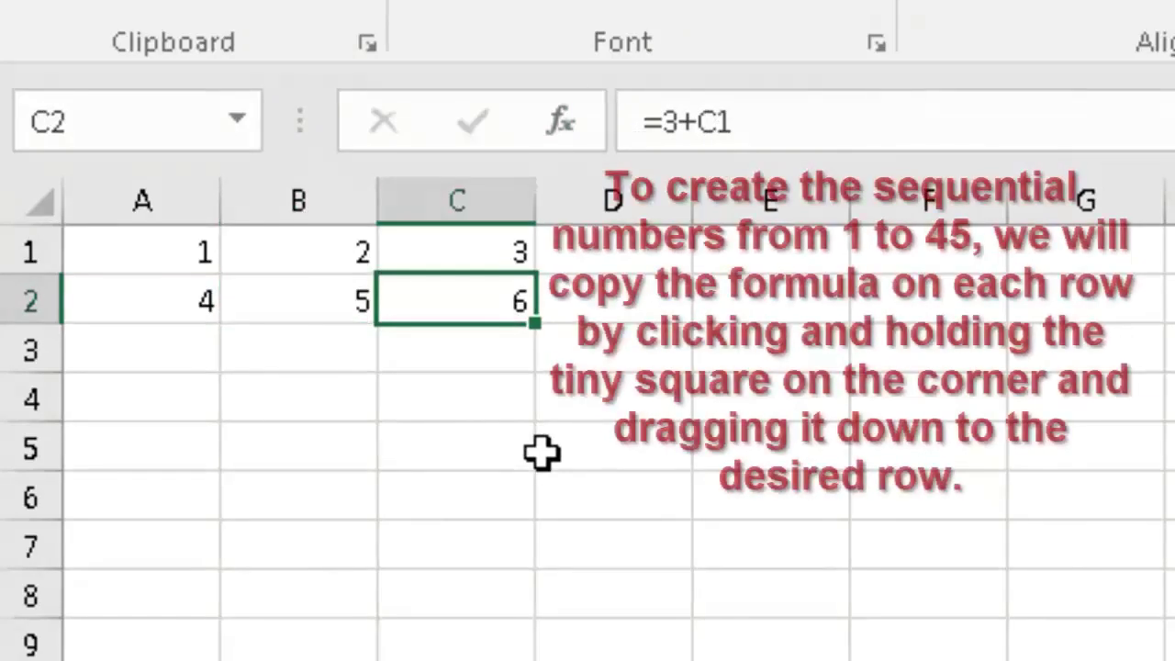
Step: Fill the A2, B2 and C2 formulas down to row 15, numbering through 45
left_click(152, 315)
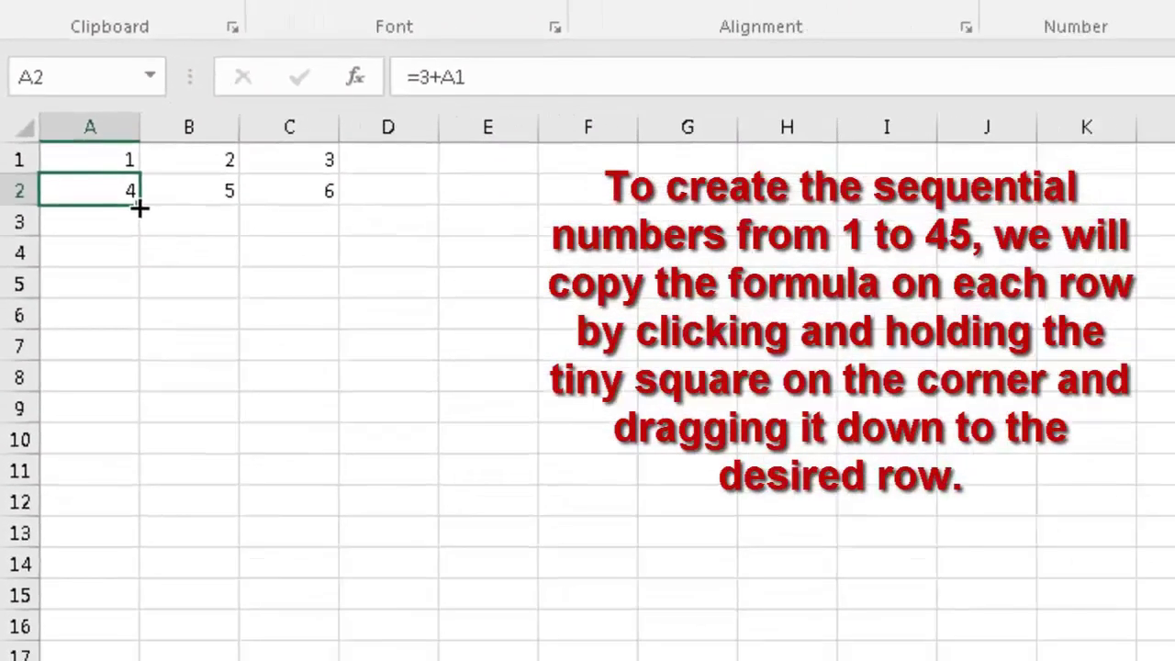
left_click_drag(140, 209, 100, 606)
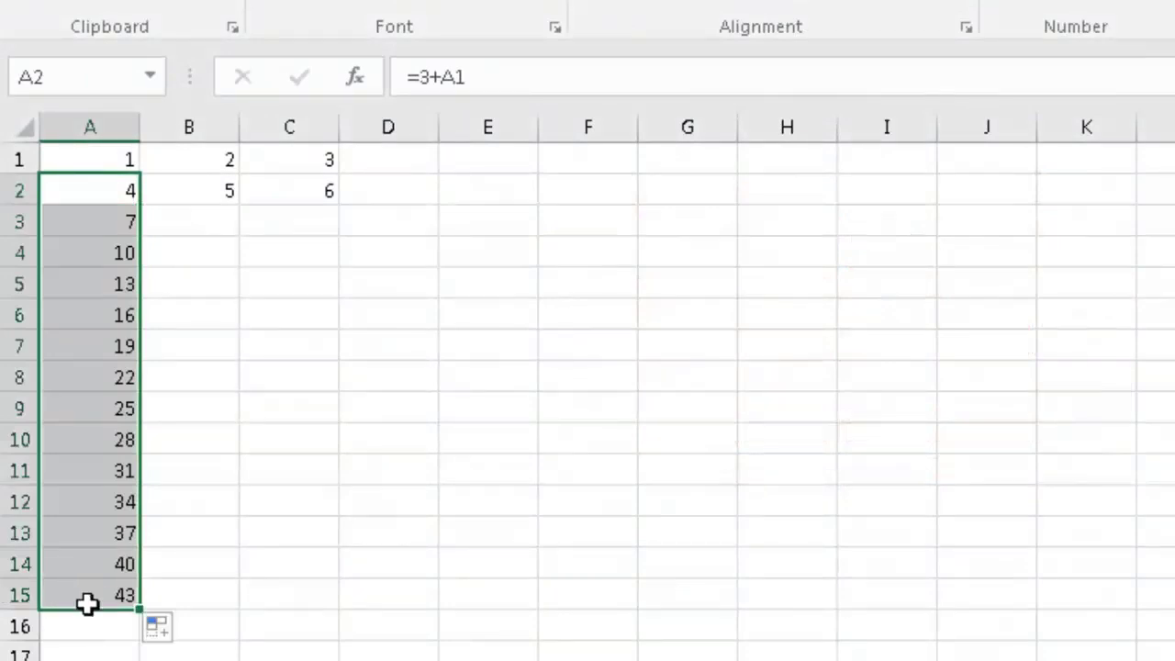
left_click(198, 196)
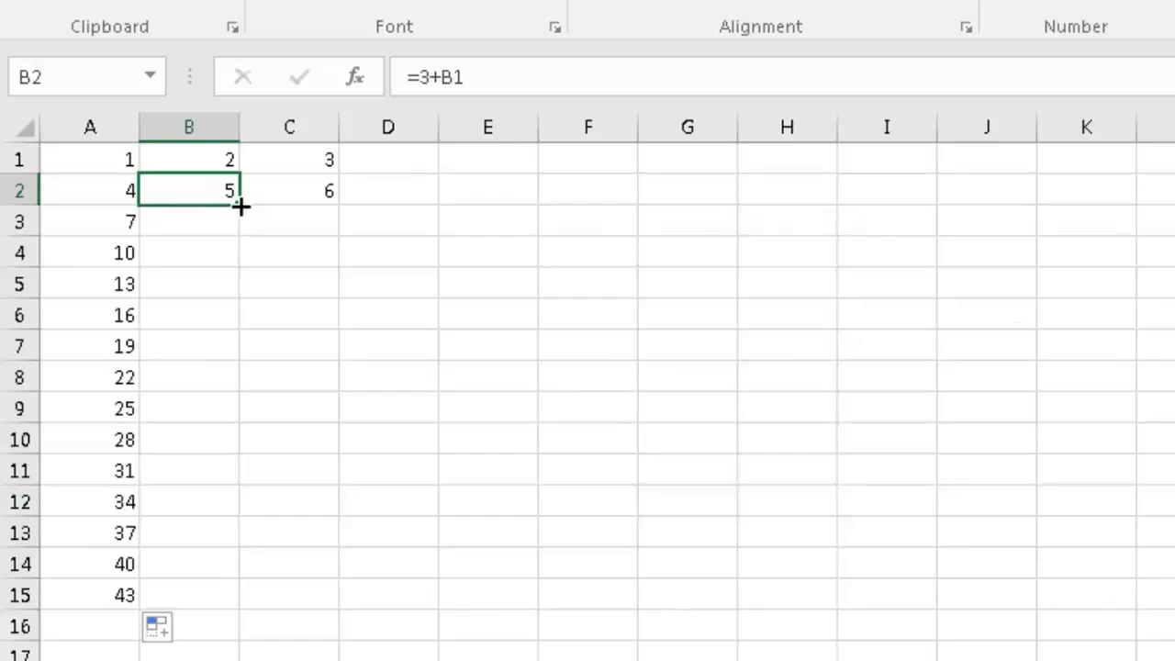
left_click_drag(239, 208, 232, 598)
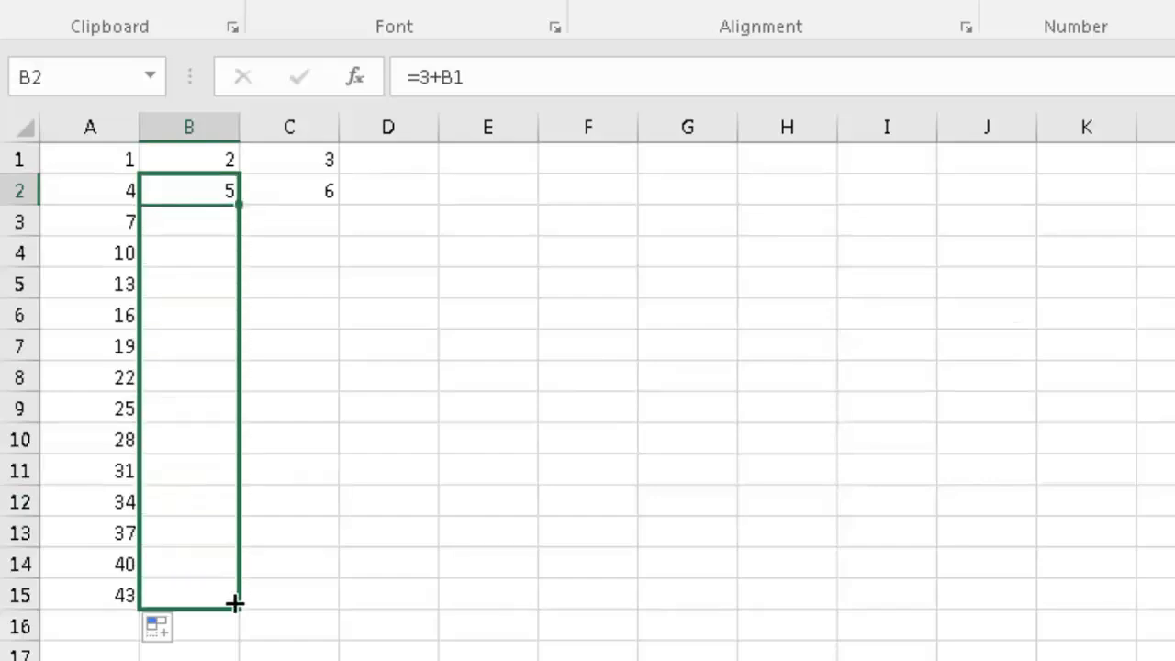
left_click(315, 192)
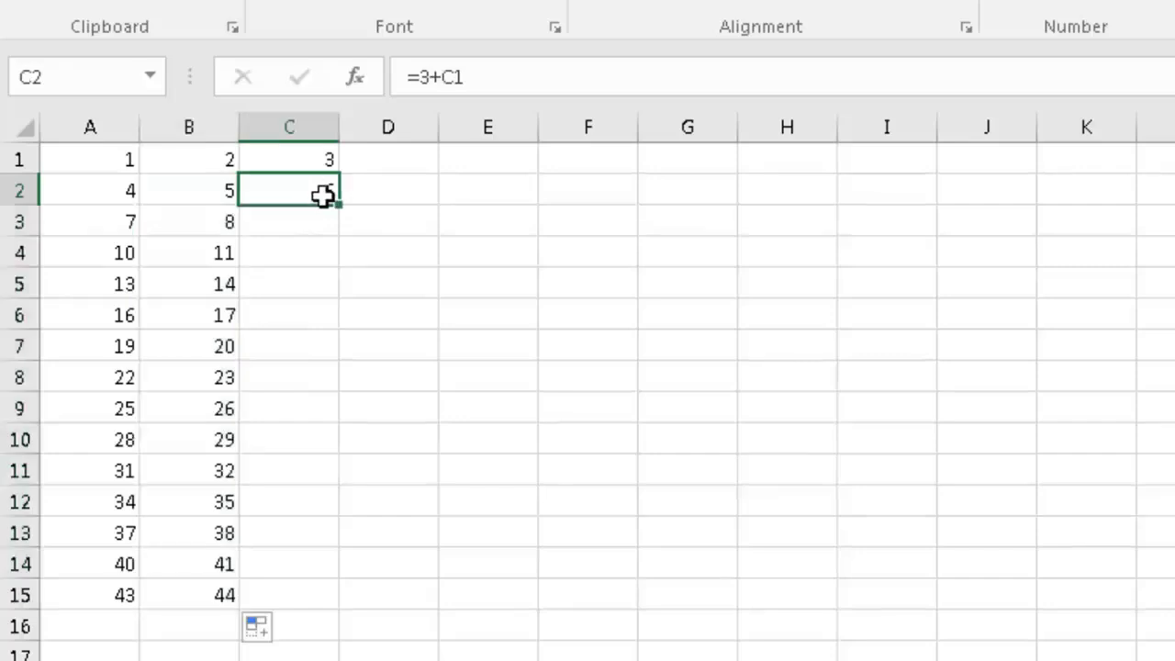
left_click_drag(340, 209, 317, 600)
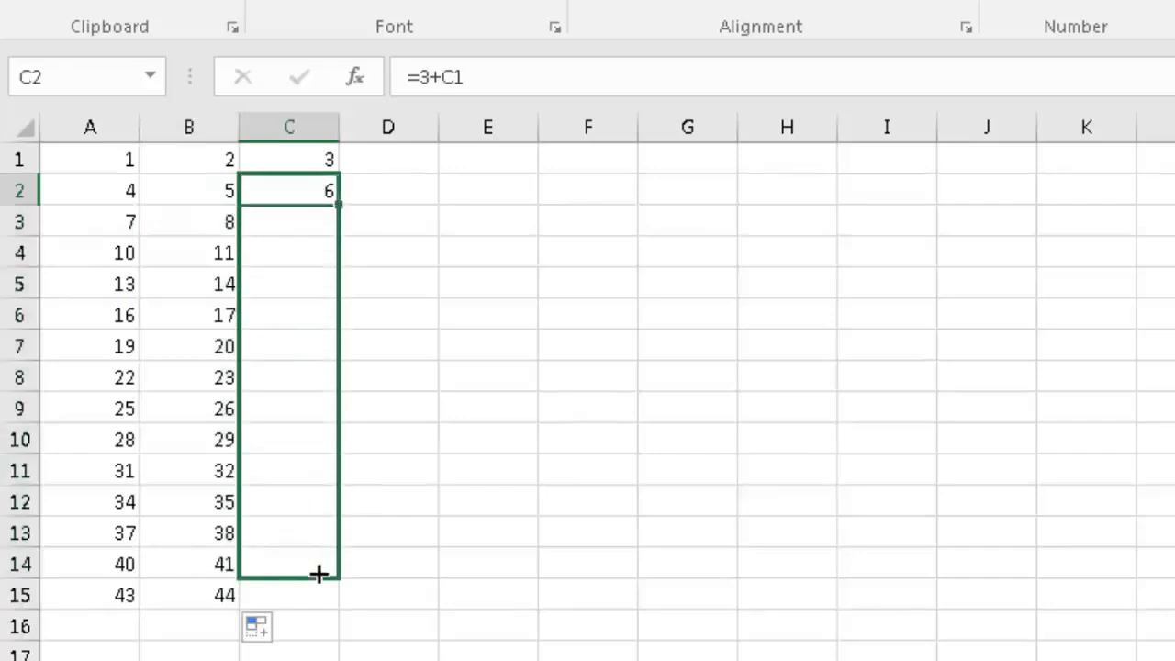
left_click(382, 557)
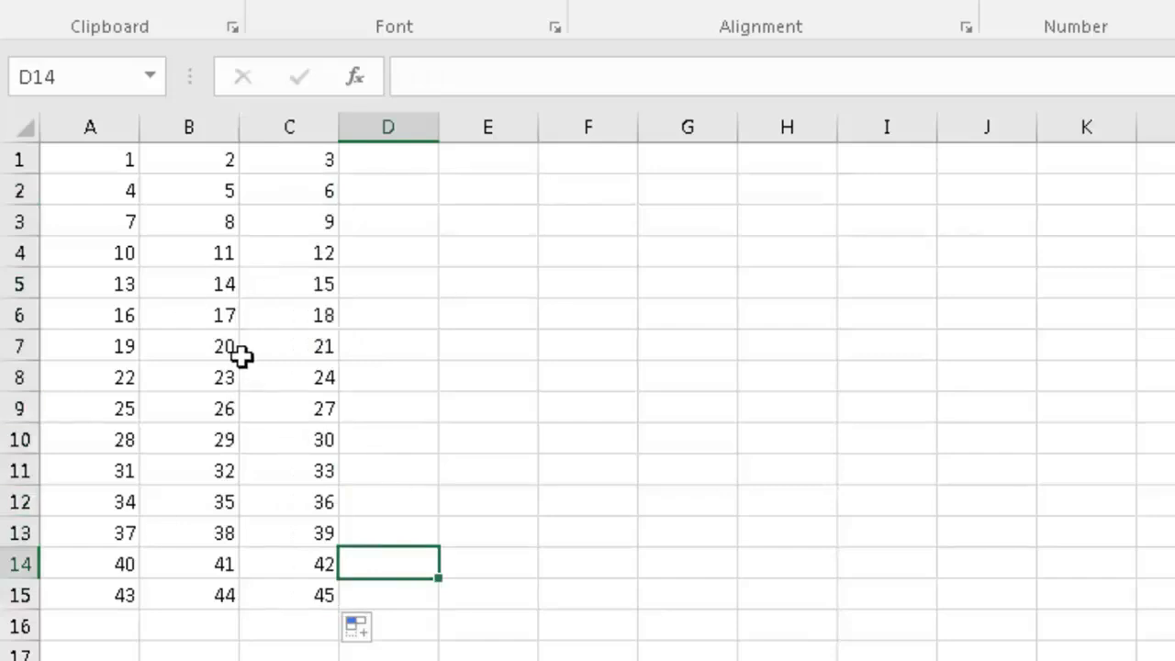
Step: Spot-check the filled formulas in A5, B6, B9, A12, C9, C7 and C6
left_click(124, 292)
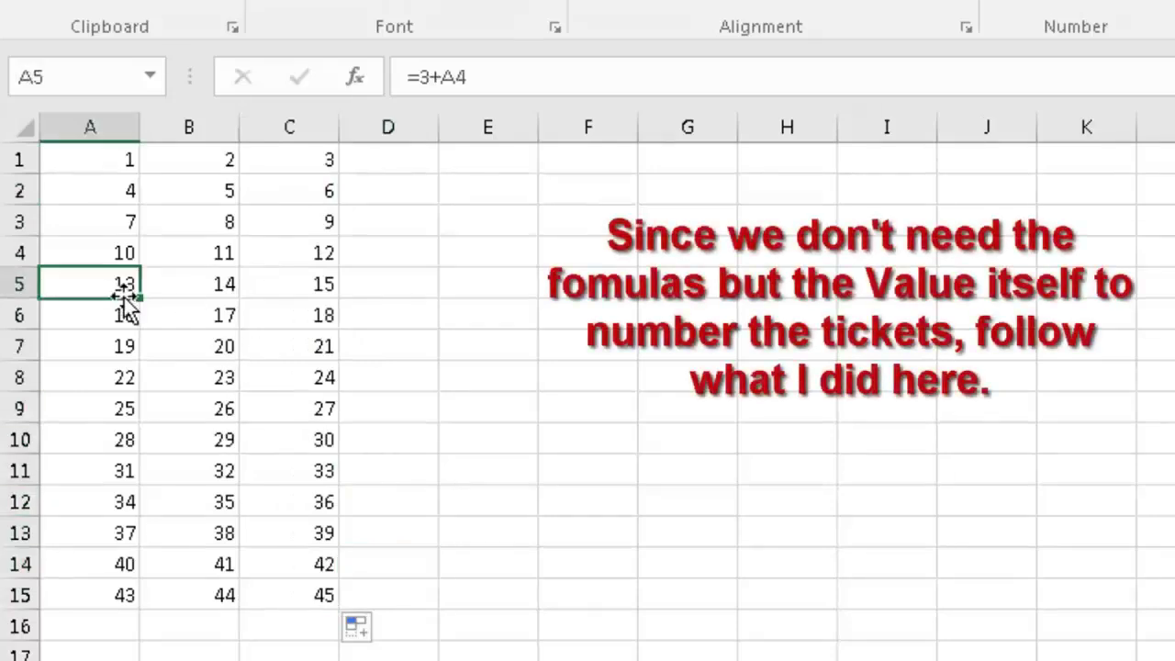
left_click(170, 311)
left_click(184, 404)
left_click(112, 496)
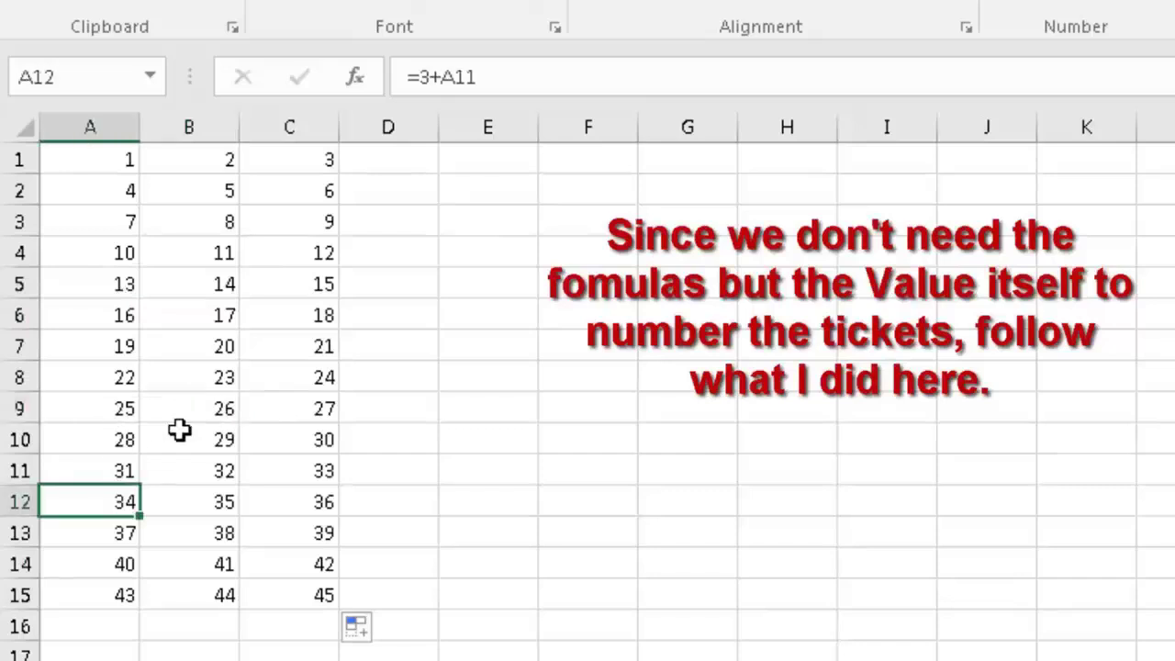
left_click(293, 400)
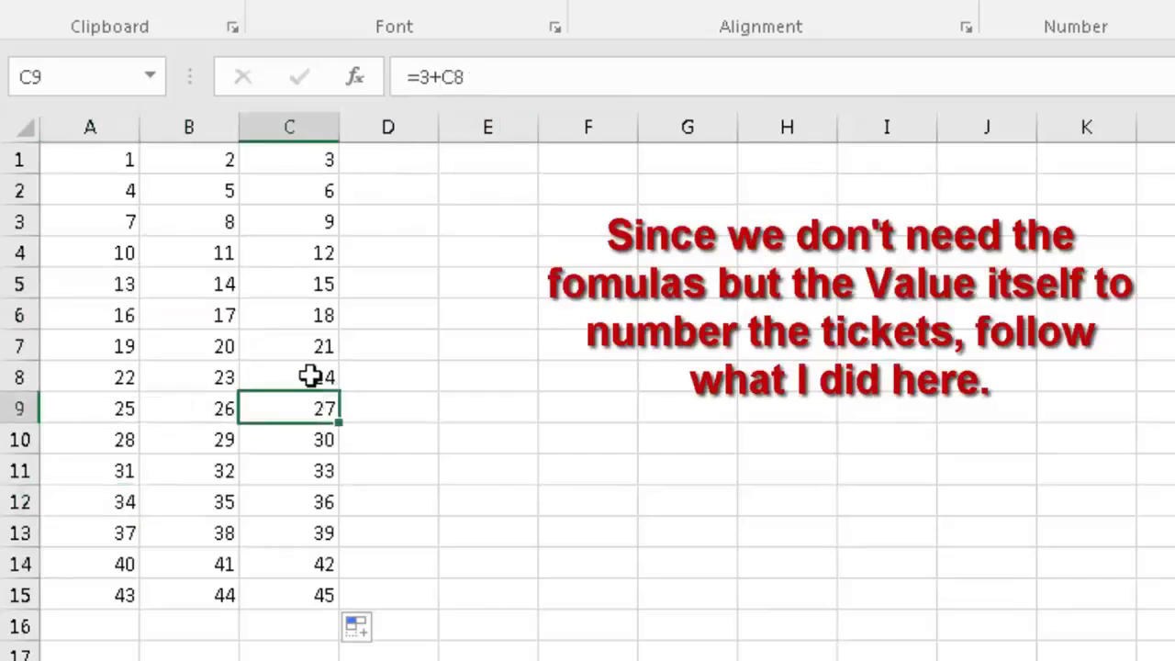
left_click(305, 349)
left_click(295, 304)
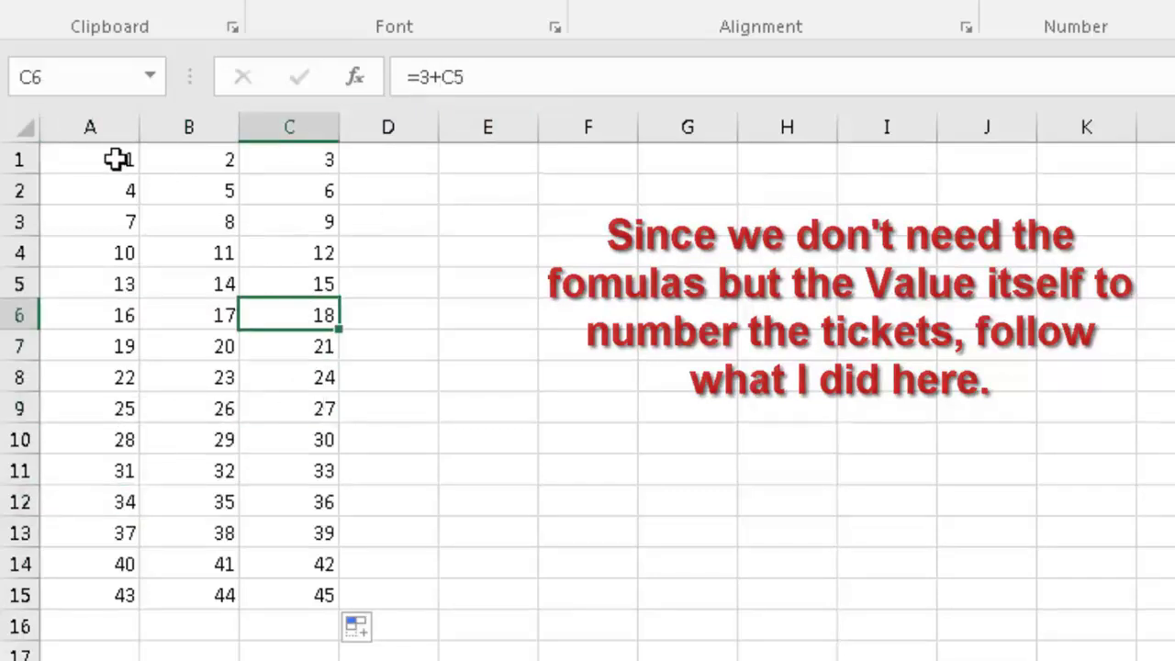
Step: Copy the A1:C15 number block and open the paste options at cell A1
left_click_drag(123, 160, 278, 597)
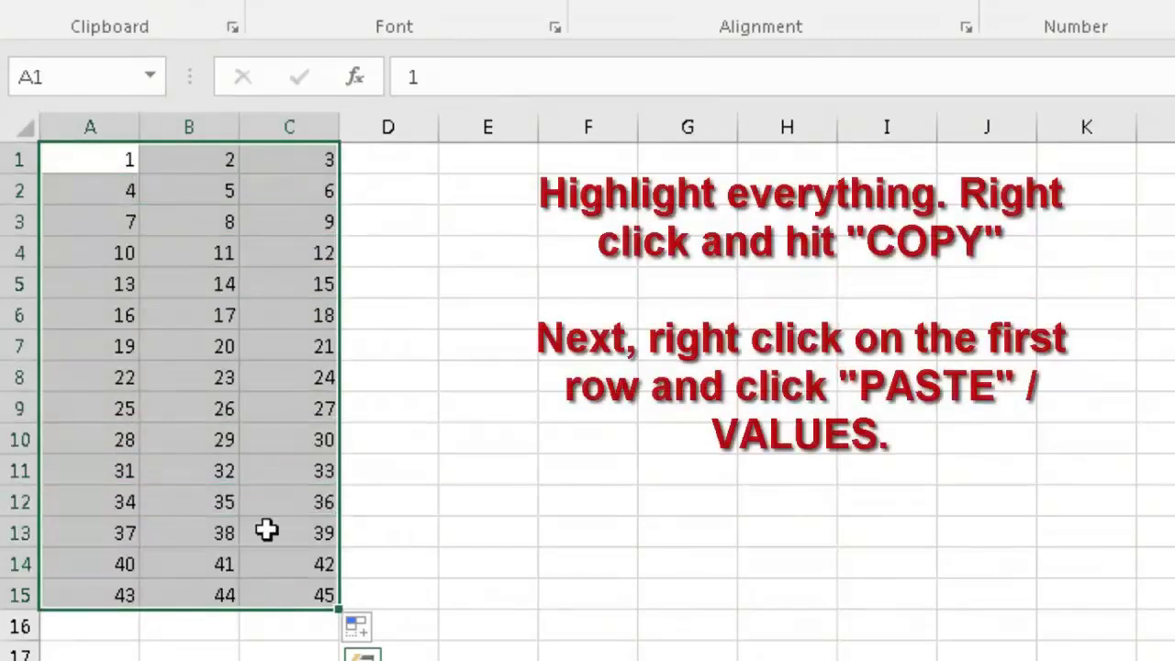
right_click(186, 289)
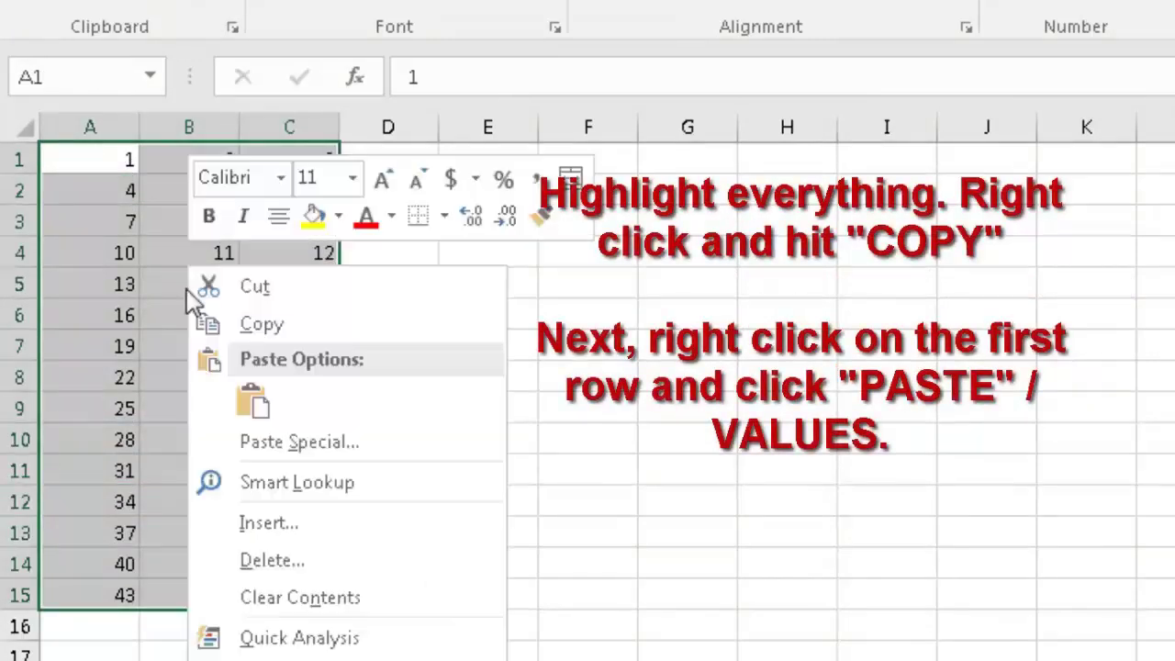
left_click(269, 326)
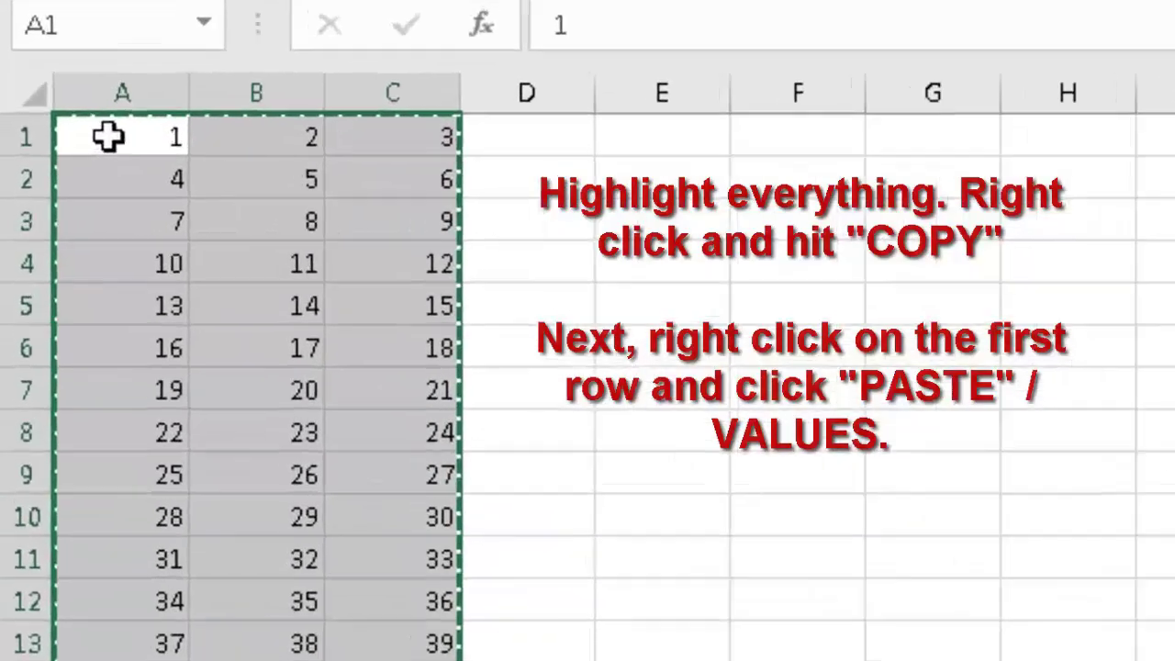
right_click(109, 136)
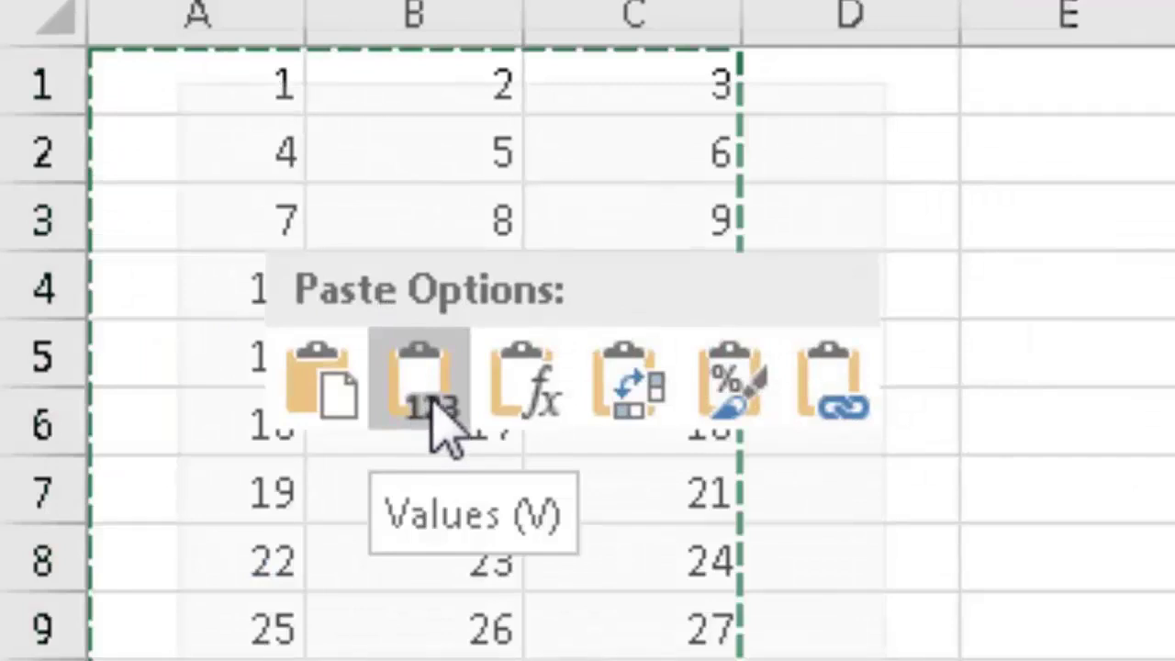
Step: Paste A1:C15 back as Values (123), spot-check C7, C9 and B9, and reselect the block
left_click(432, 405)
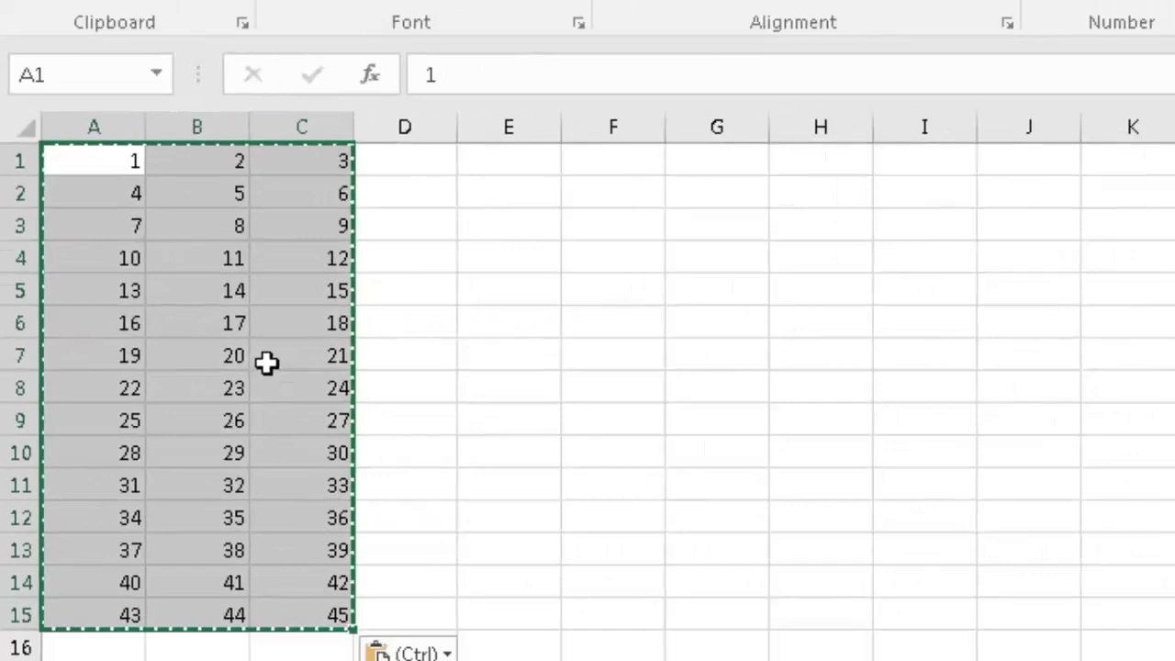
left_click(266, 363)
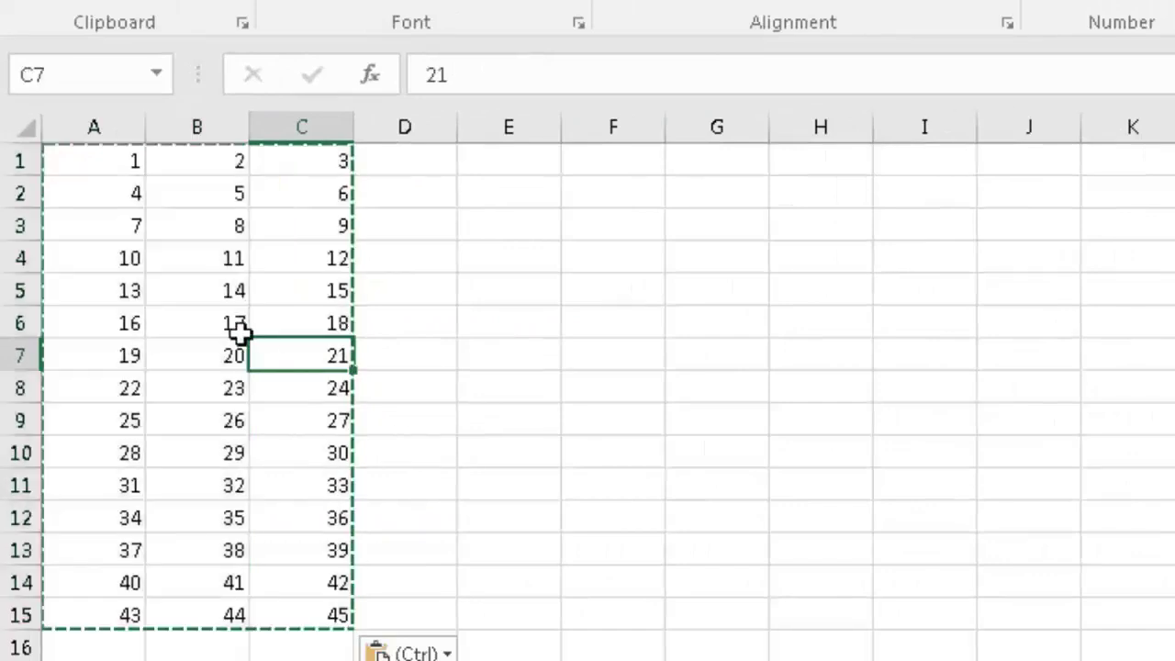
left_click(265, 418)
left_click(153, 420)
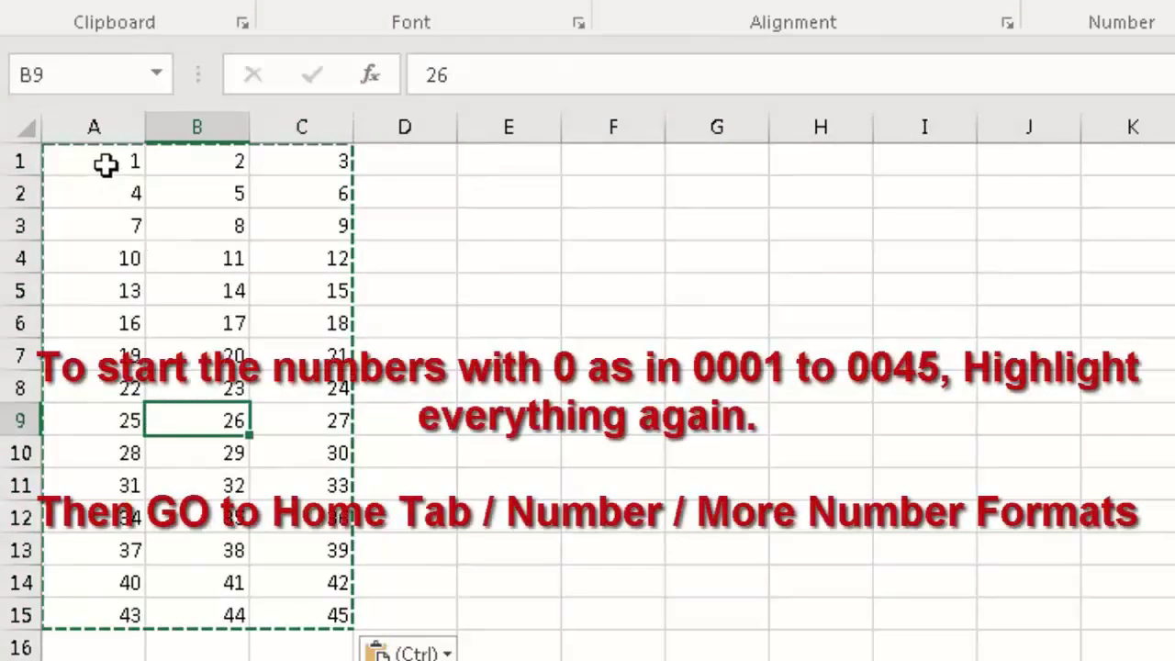
left_click_drag(104, 162, 292, 610)
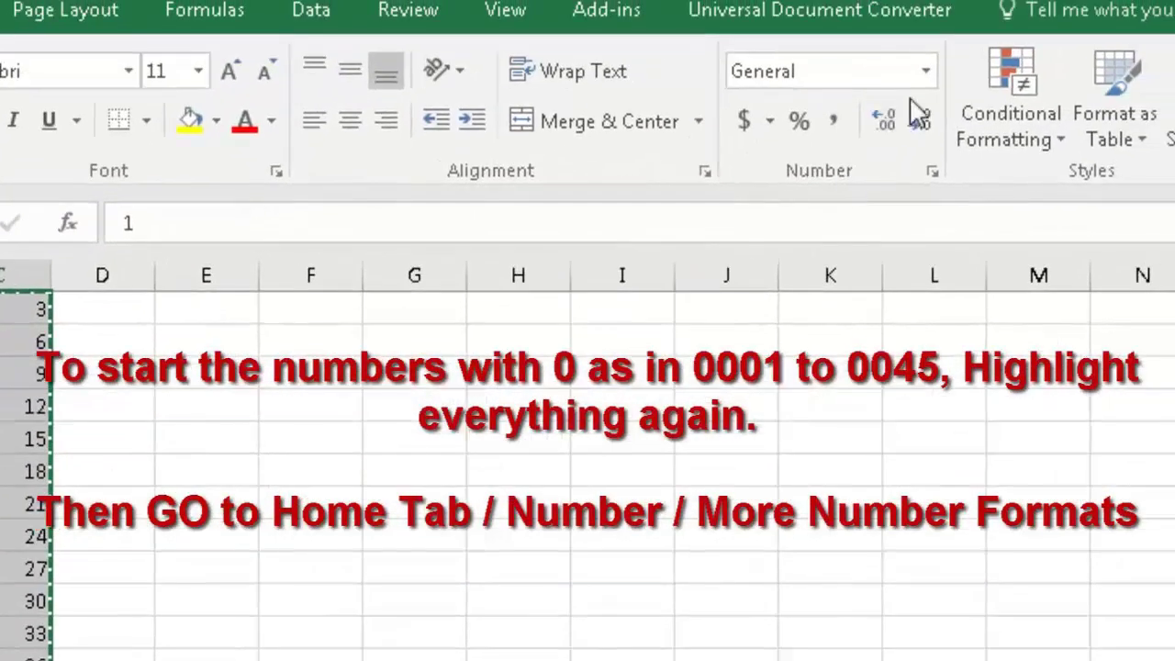
Step: Give A1:C15 the custom number format 0000 so the tickets read 0001–0045
left_click(946, 61)
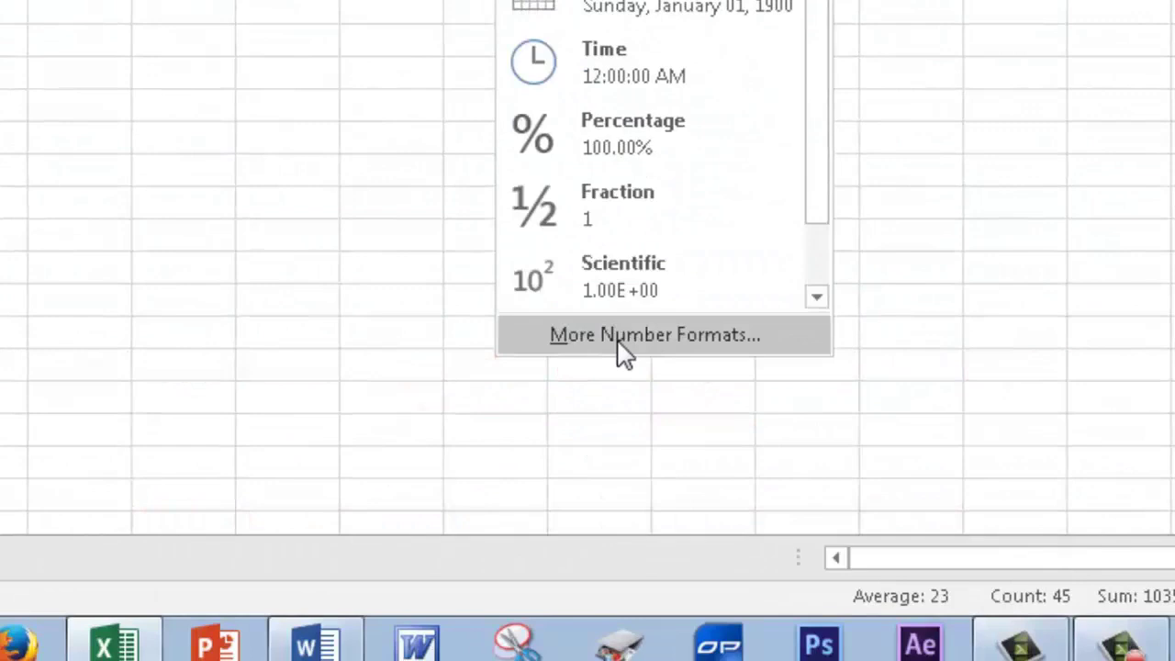
left_click(620, 347)
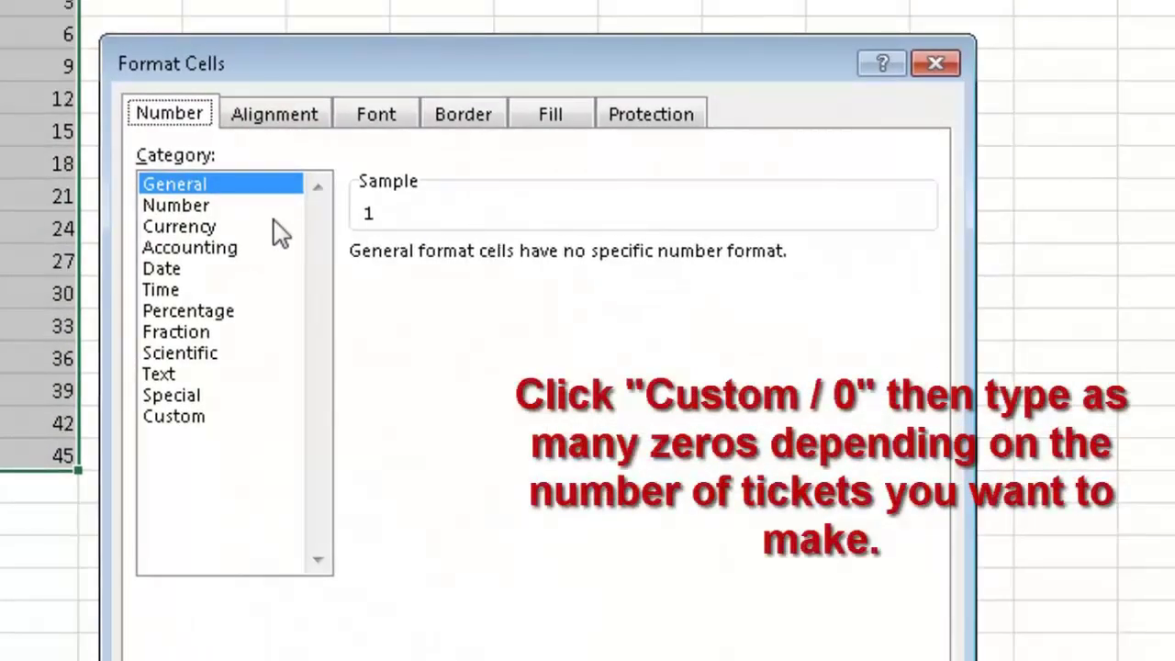
left_click(174, 418)
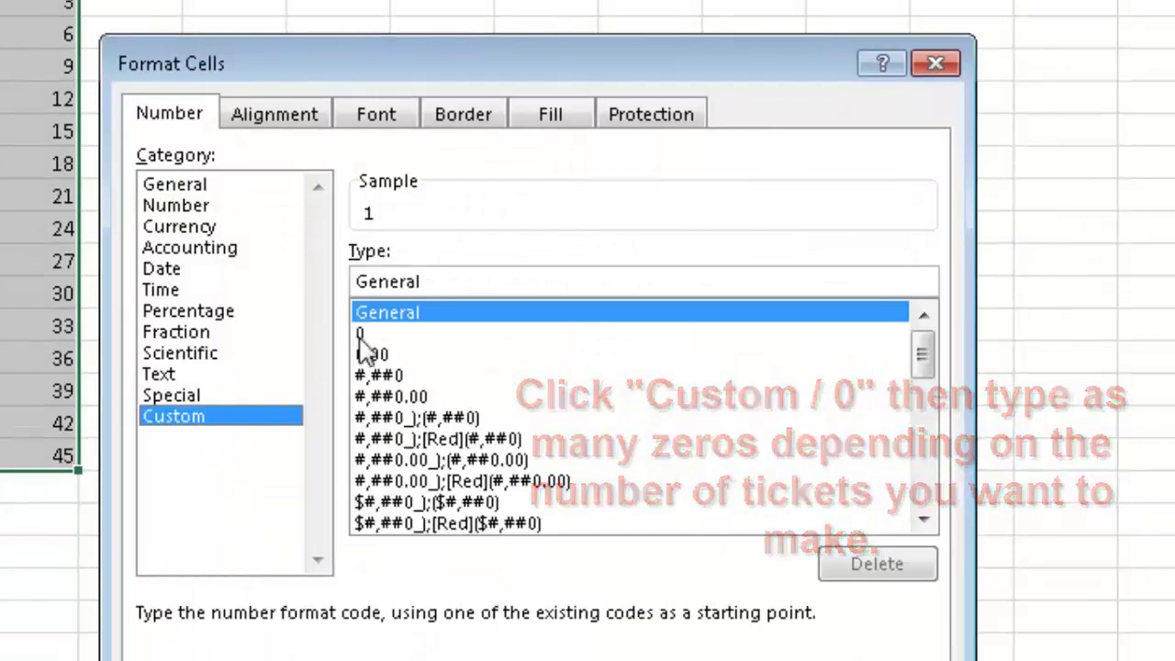
left_click(361, 335)
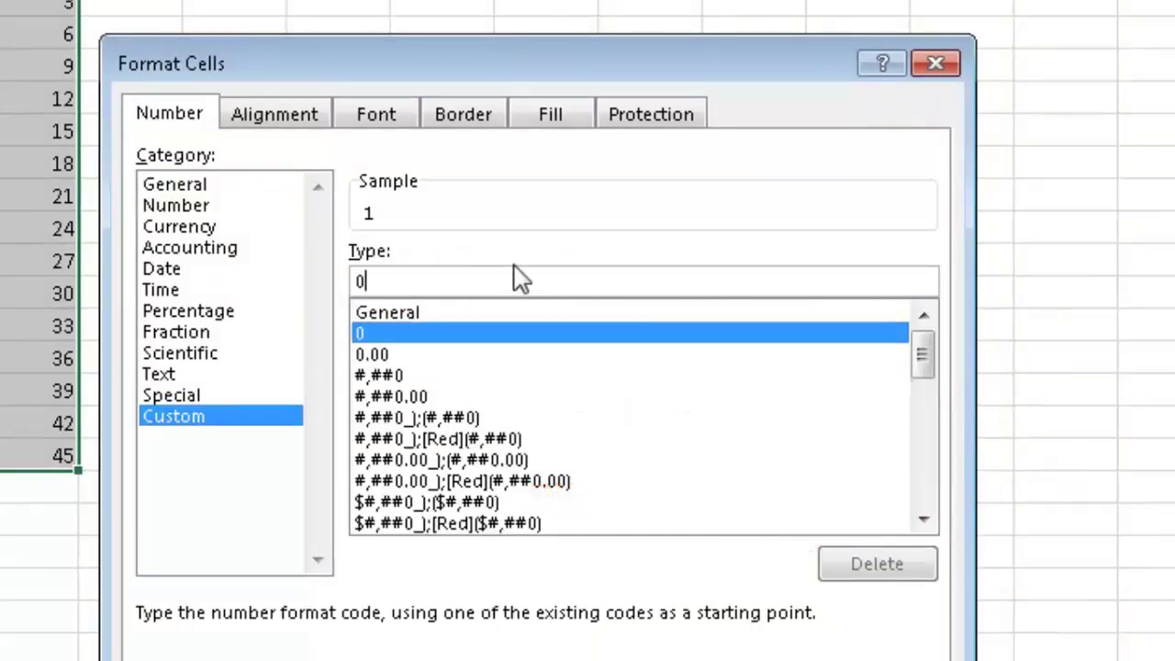
type("000")
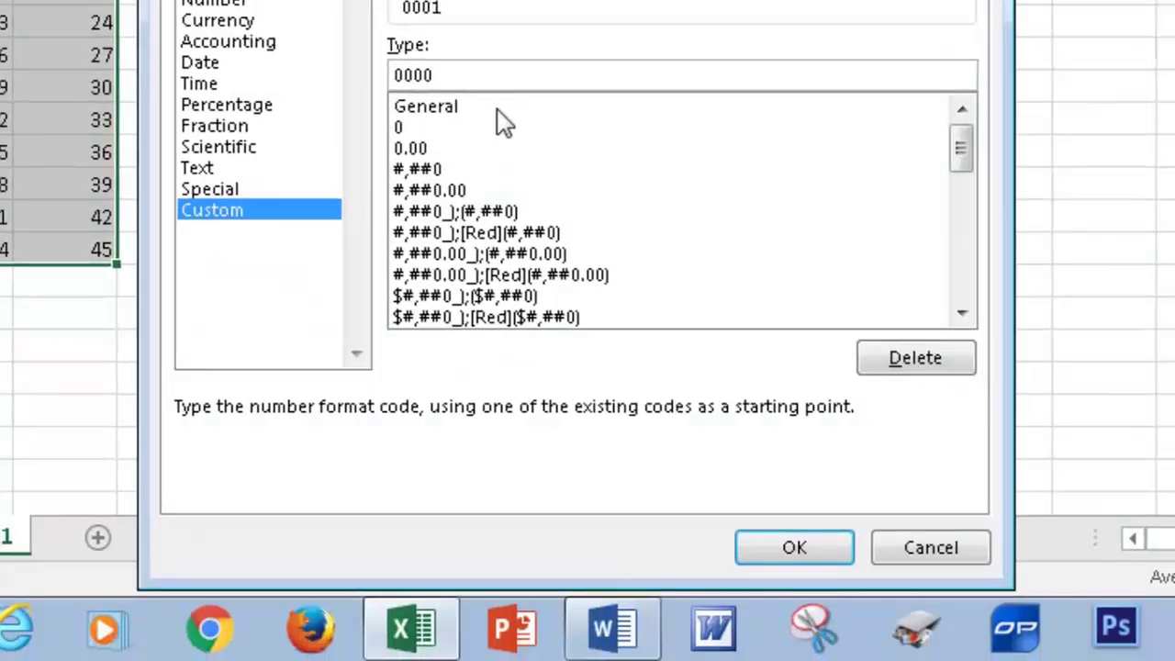
left_click(792, 551)
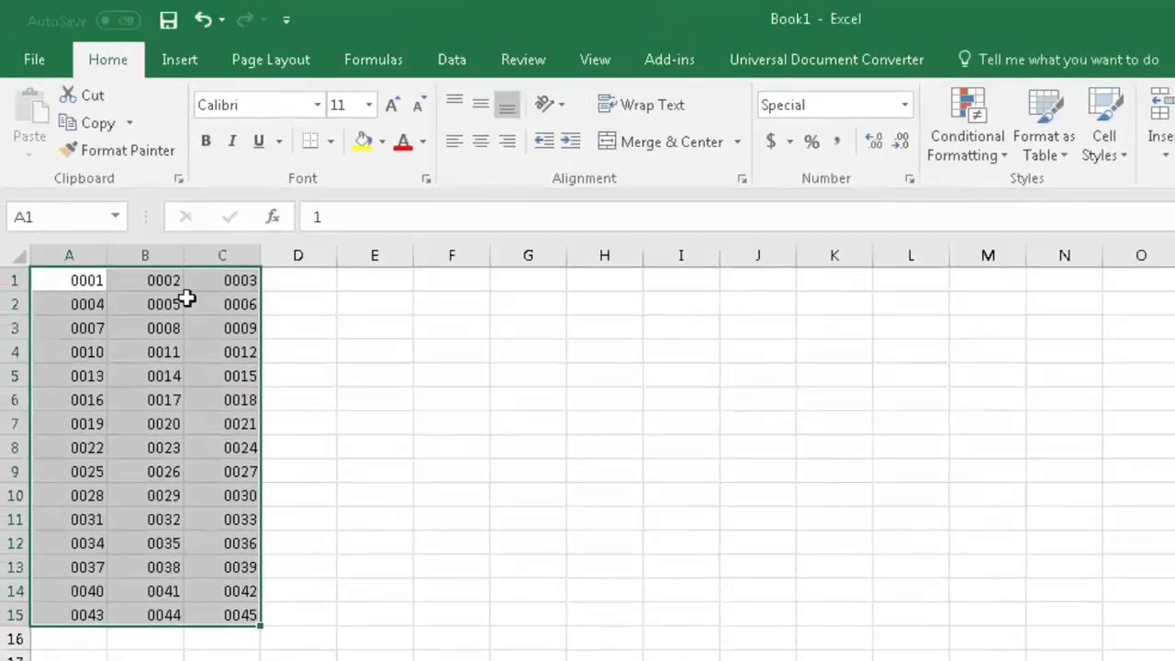
Step: Insert an entire empty row above the numbers at row 1
left_click(199, 299)
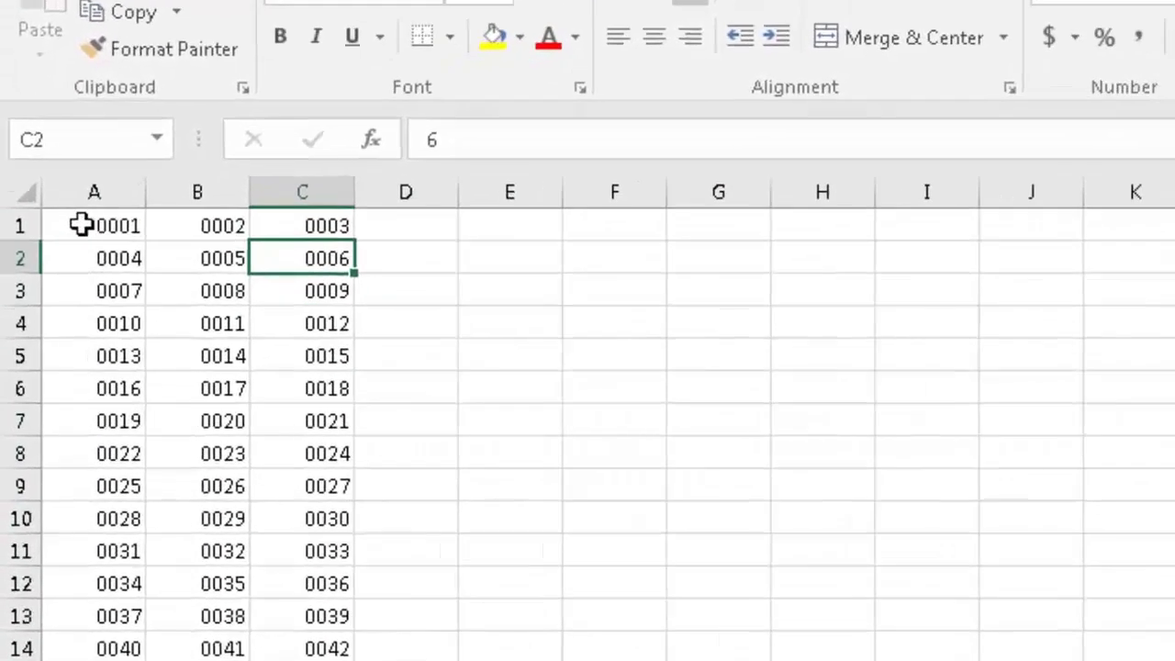
left_click(63, 283)
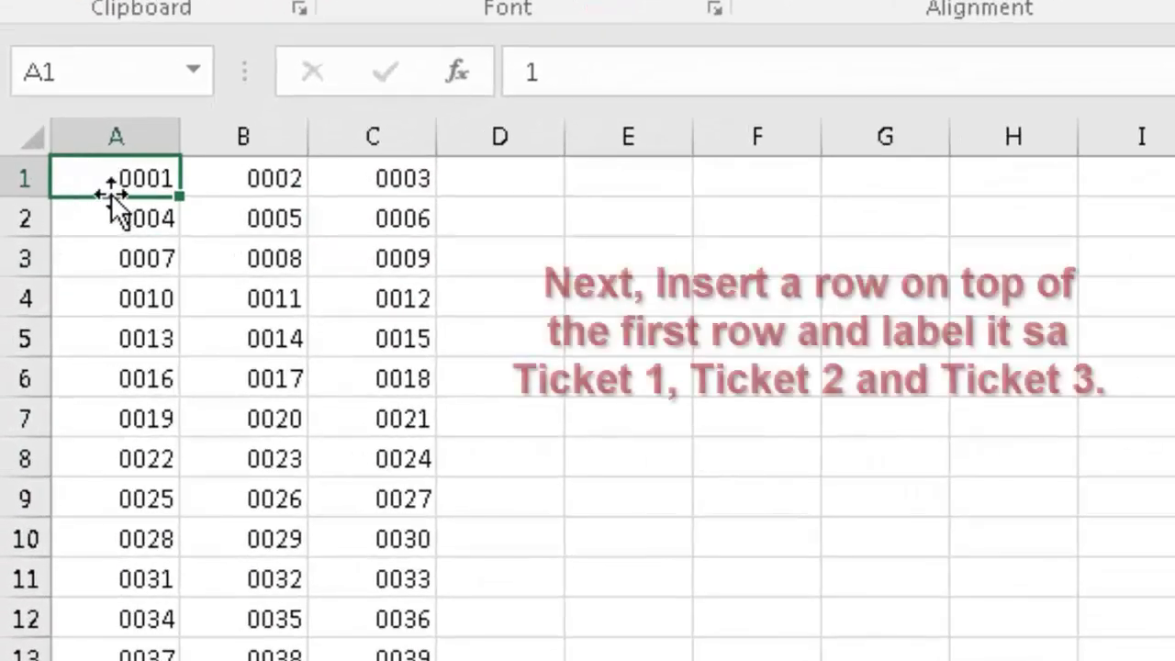
right_click(91, 183)
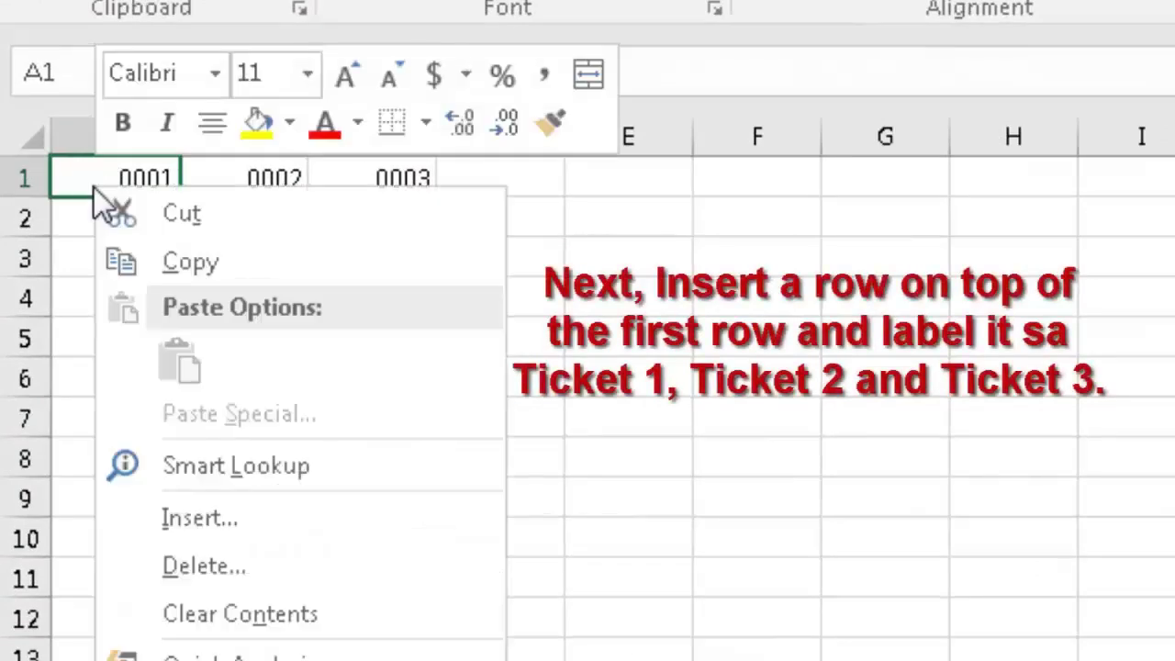
left_click(200, 519)
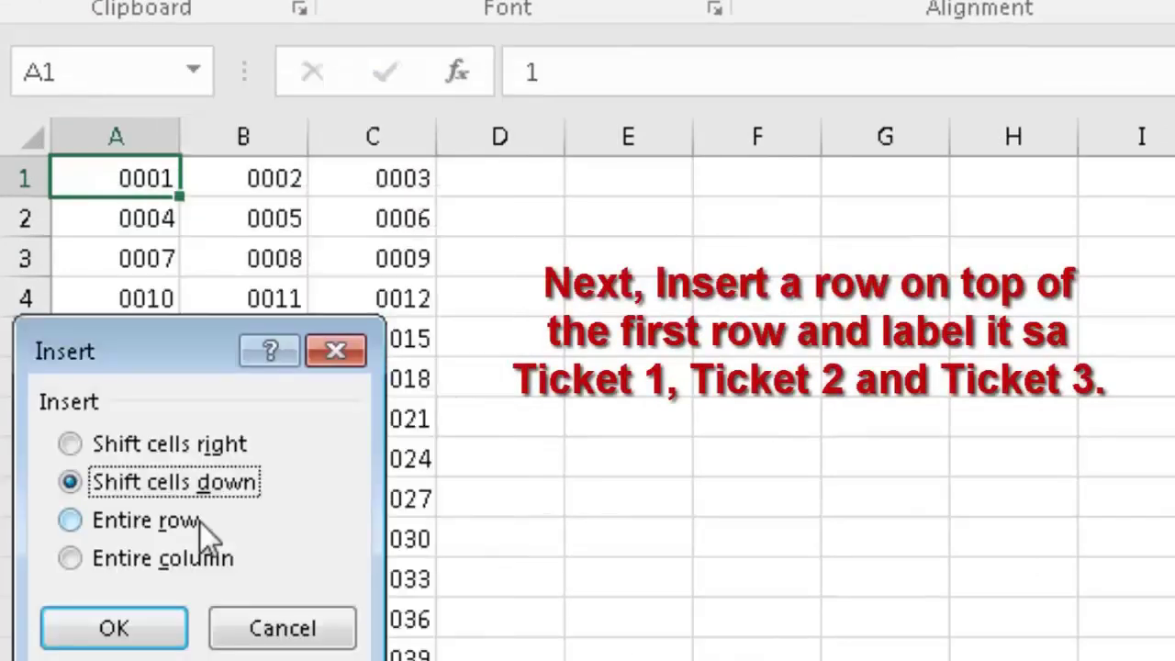
left_click(71, 516)
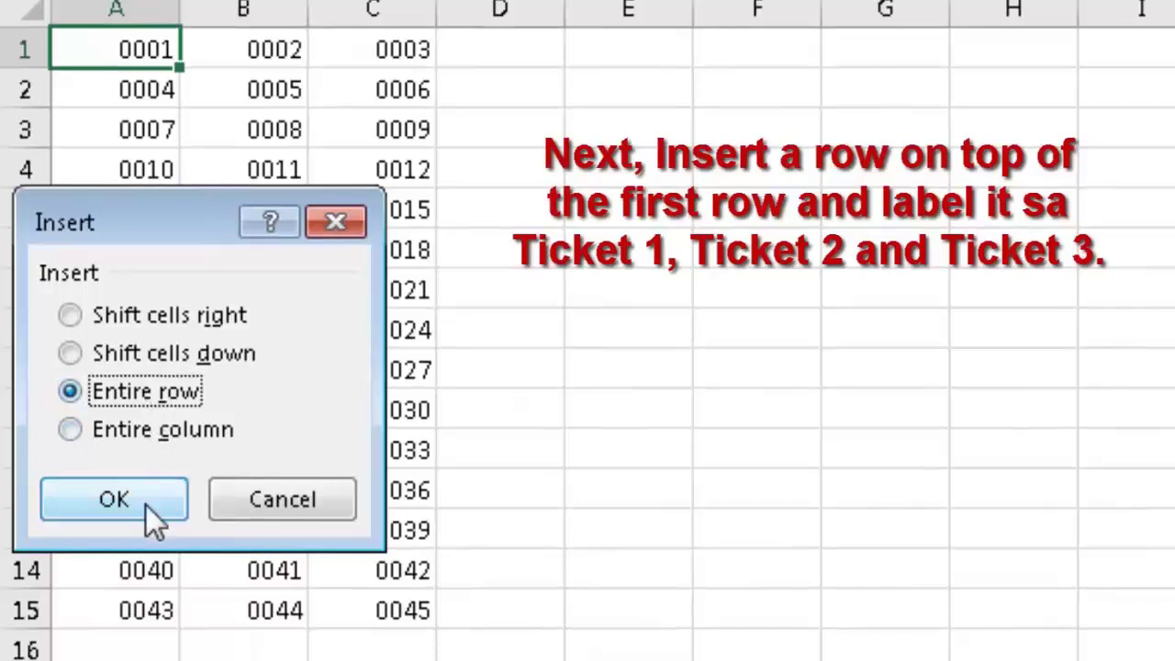
left_click(146, 505)
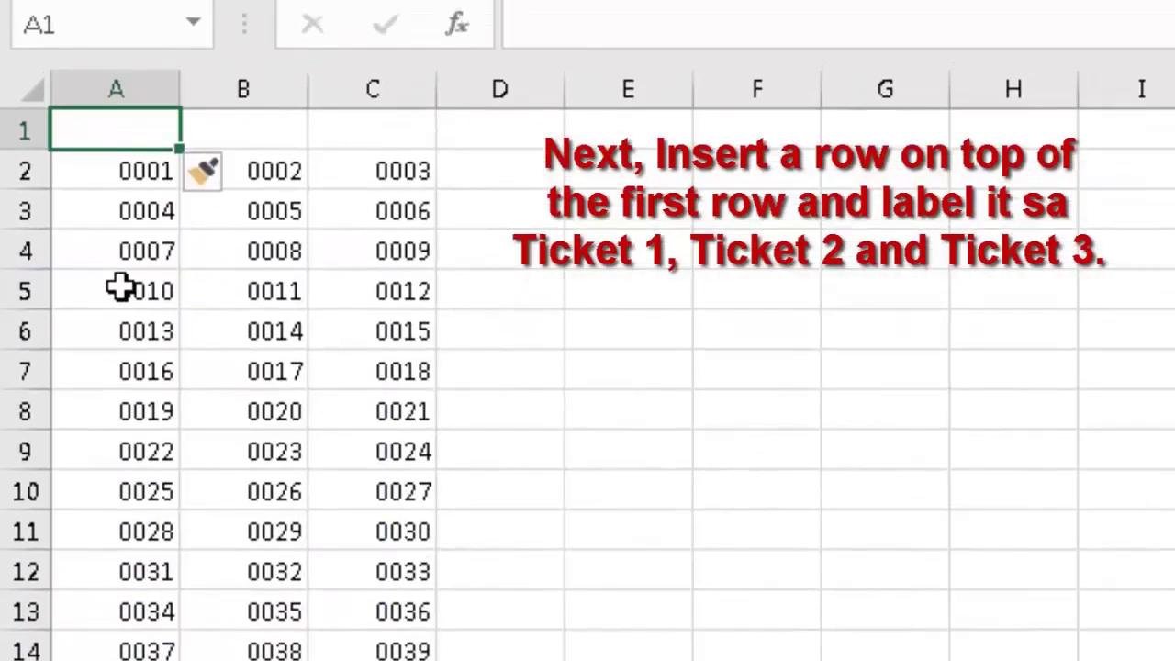
Step: Label A1:C1 as Ticket 1, Ticket 2 and Ticket 3
type("T")
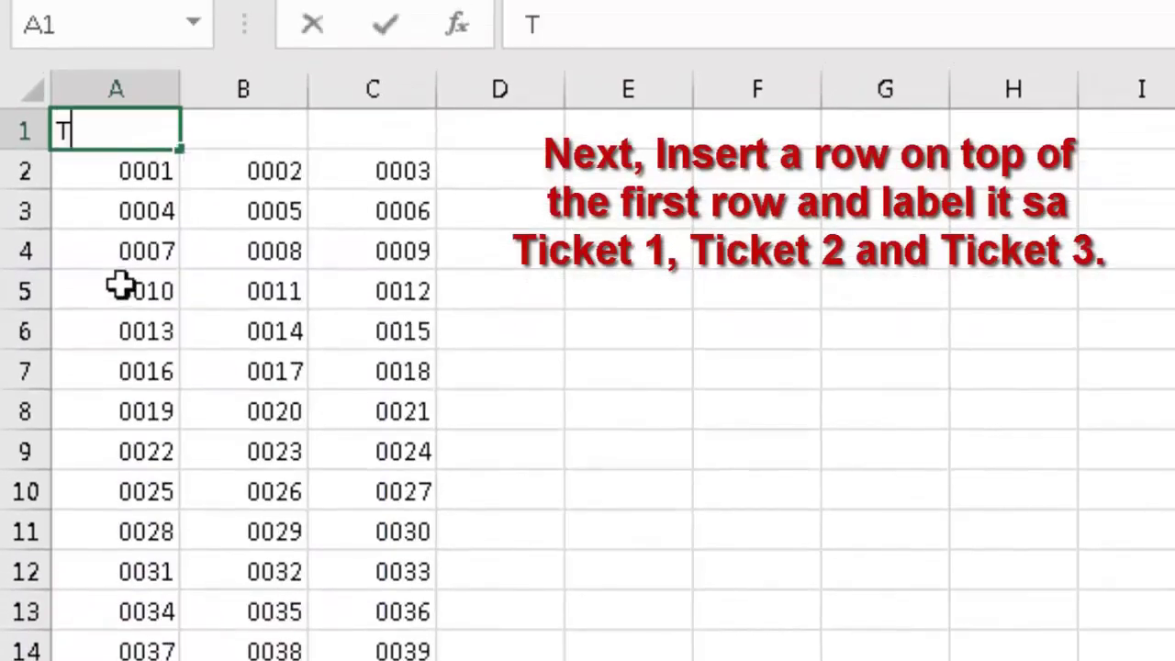
type("icket 1")
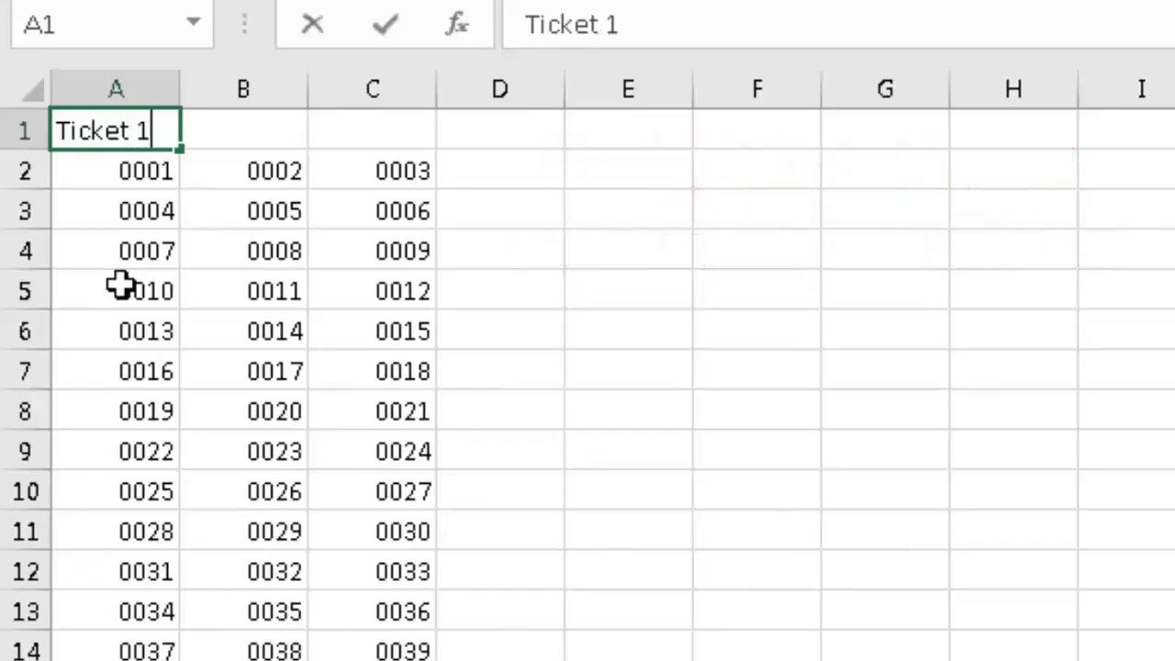
key("Tab")
type("T")
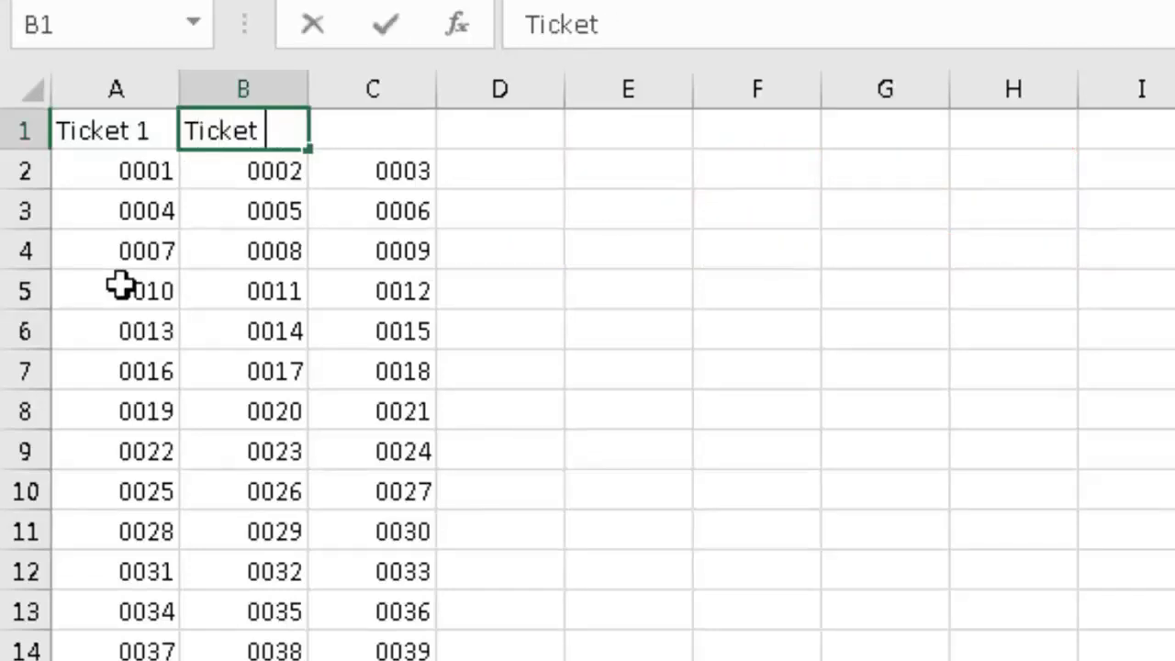
key("Tab")
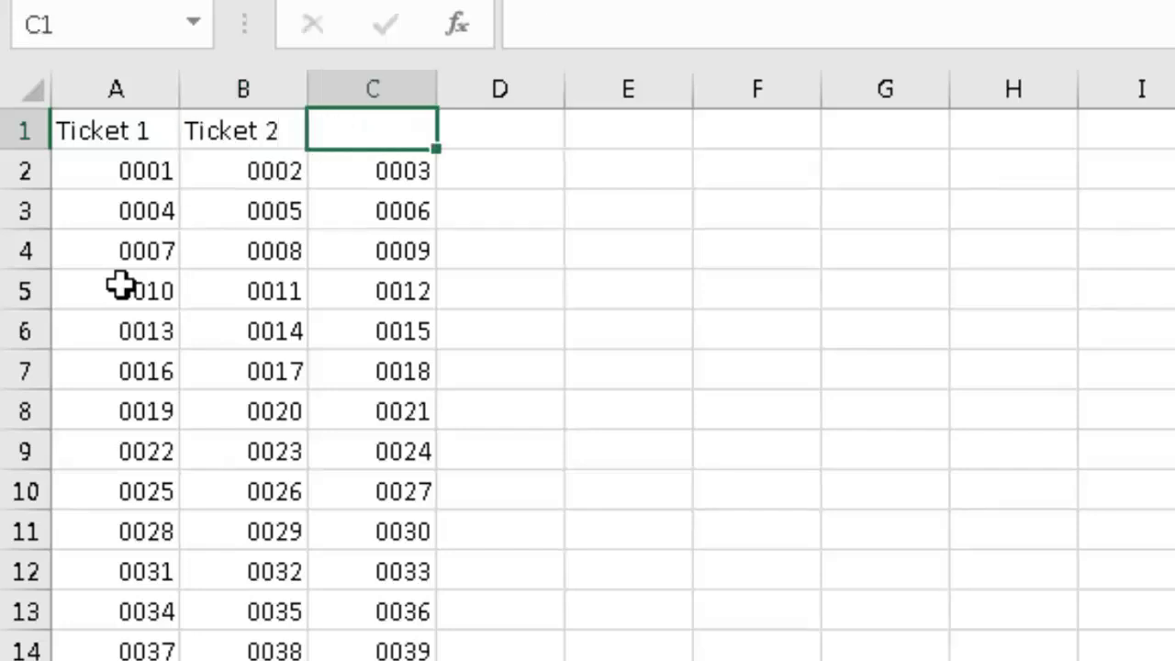
type("Ticket ")
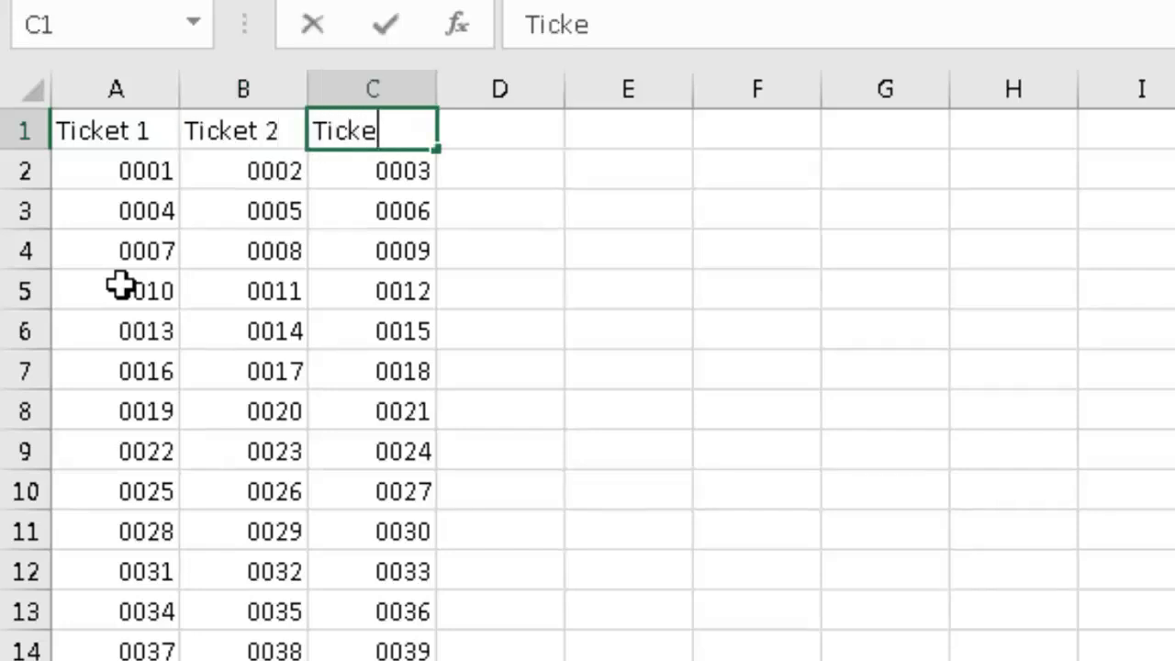
type("3")
key("Return")
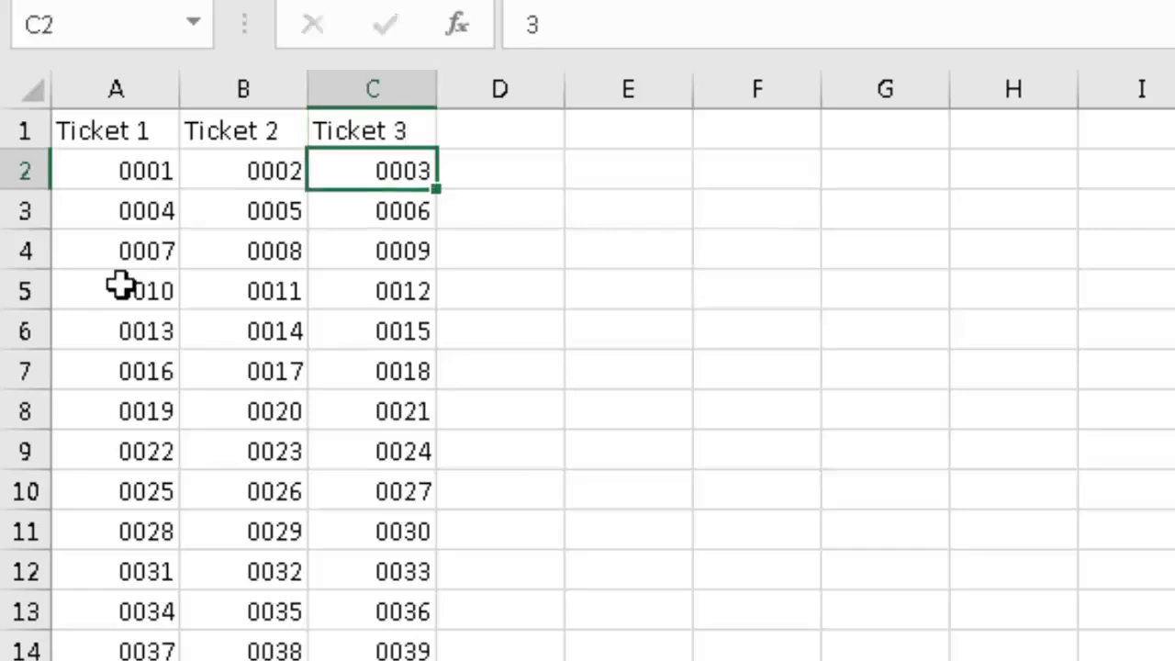
left_click(521, 415)
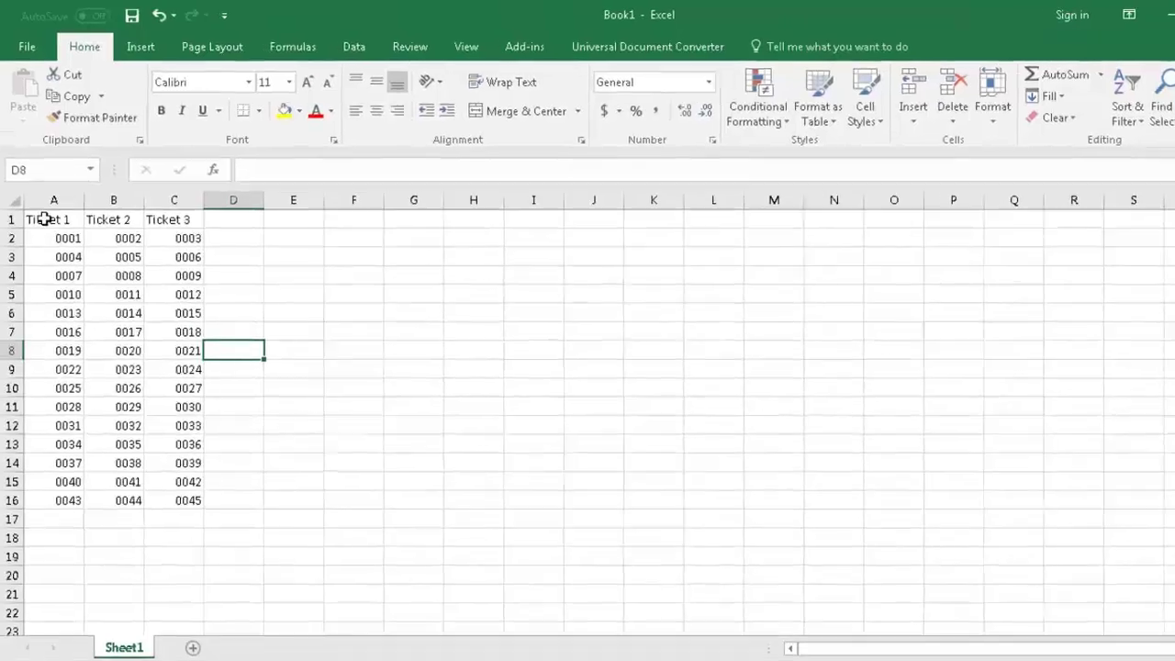
Step: Save the sheet on the Desktop as ticketnumbers in CSV (Comma delimited) format, then minimise Excel
left_click(40, 215)
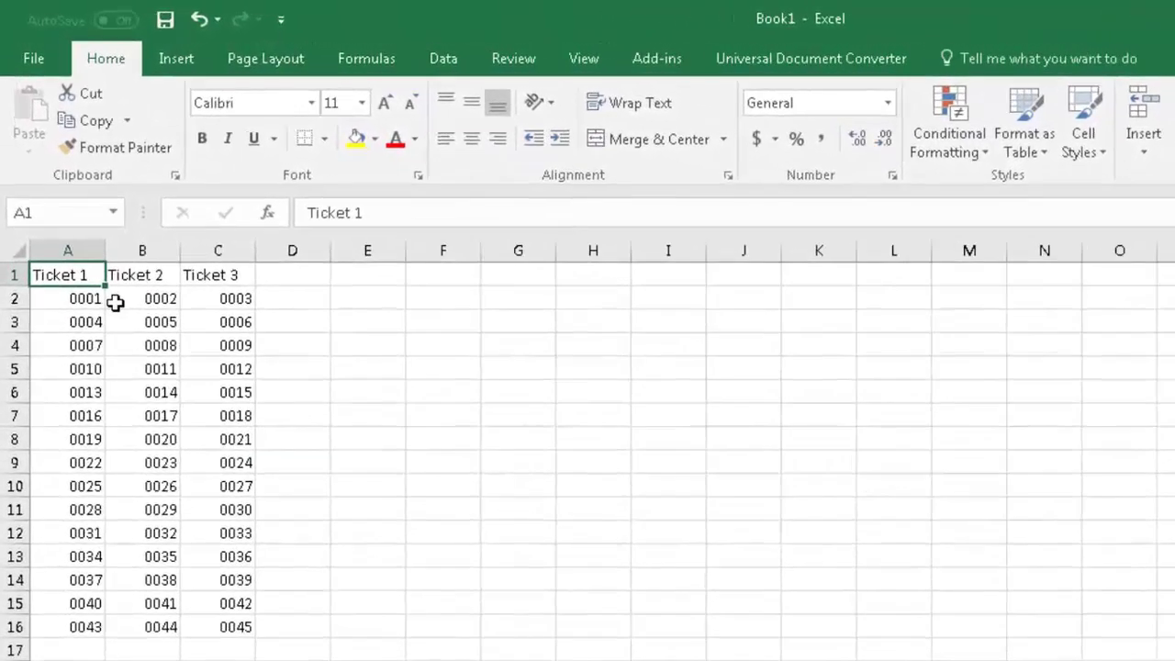
left_click(33, 61)
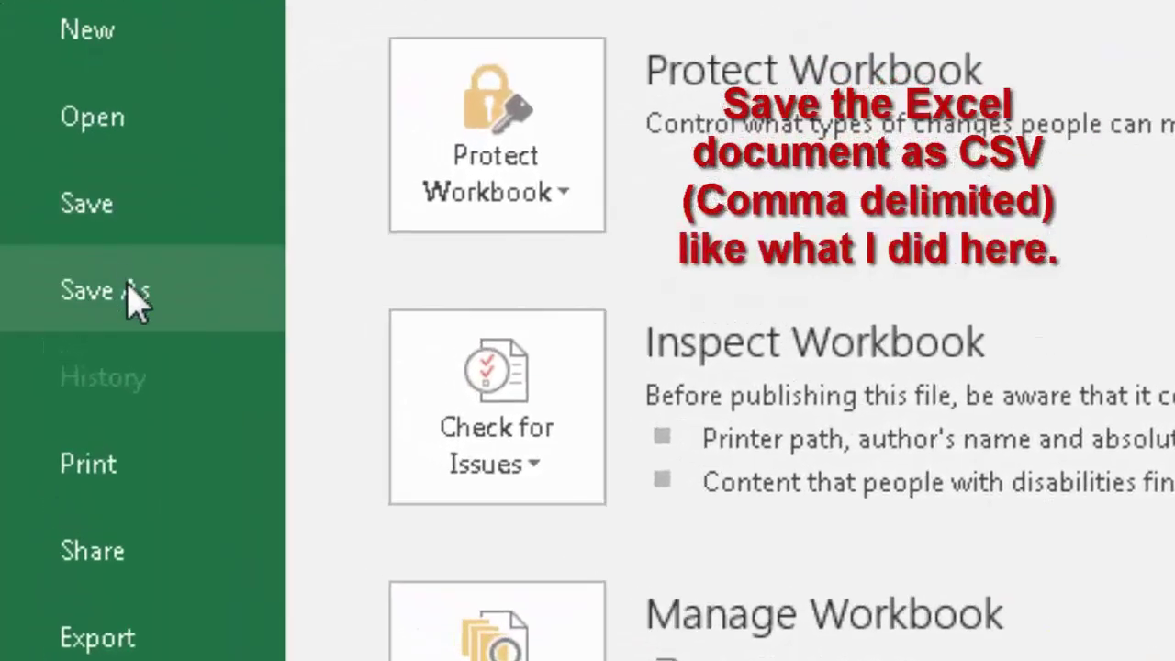
left_click(134, 298)
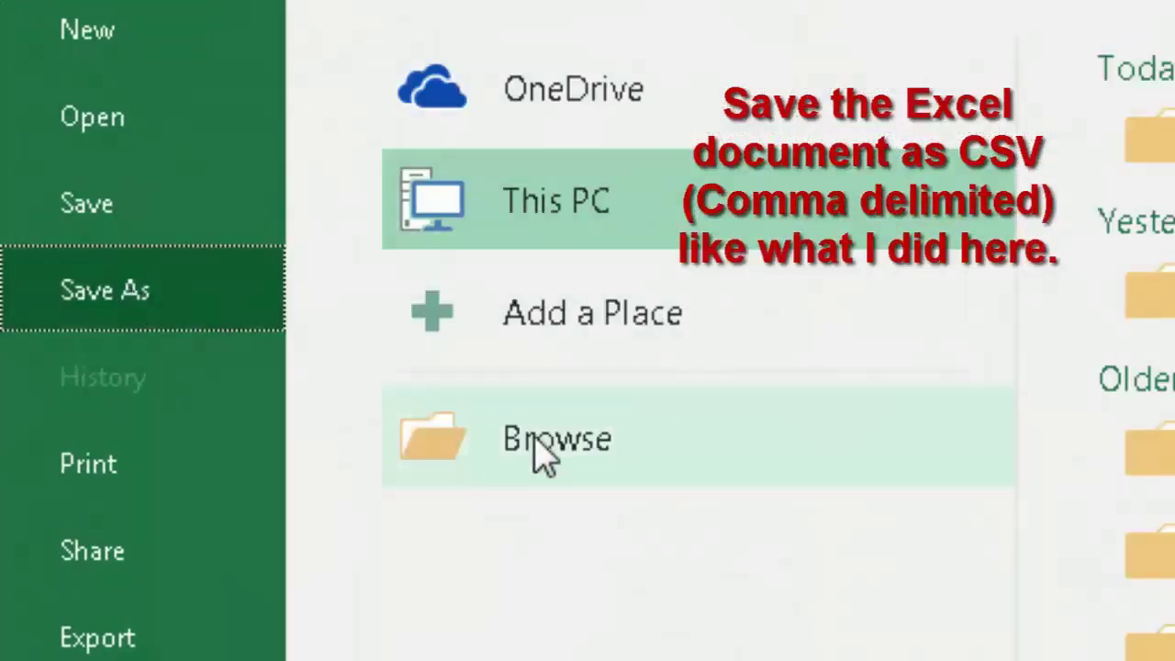
left_click(541, 455)
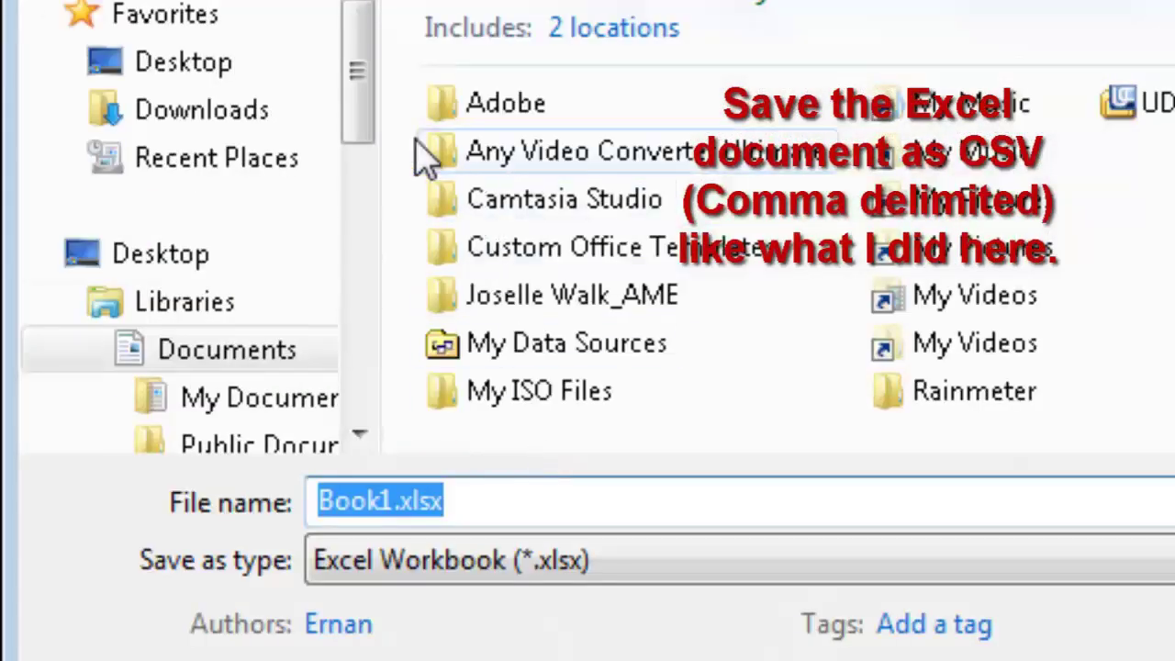
left_click(175, 81)
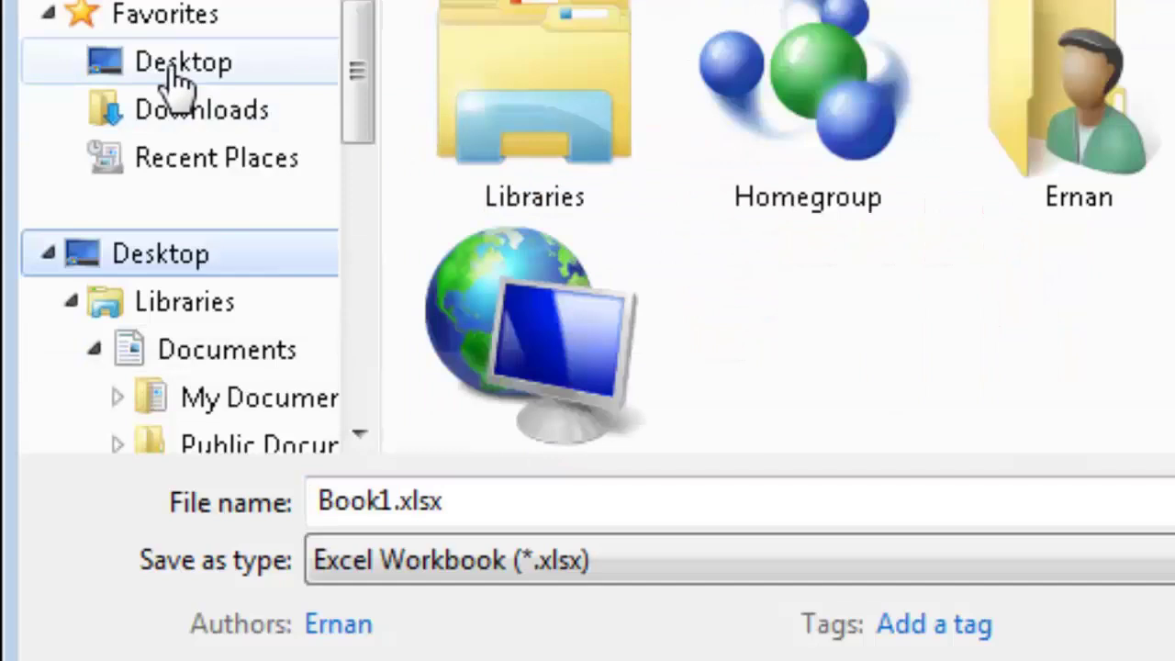
left_click(496, 496)
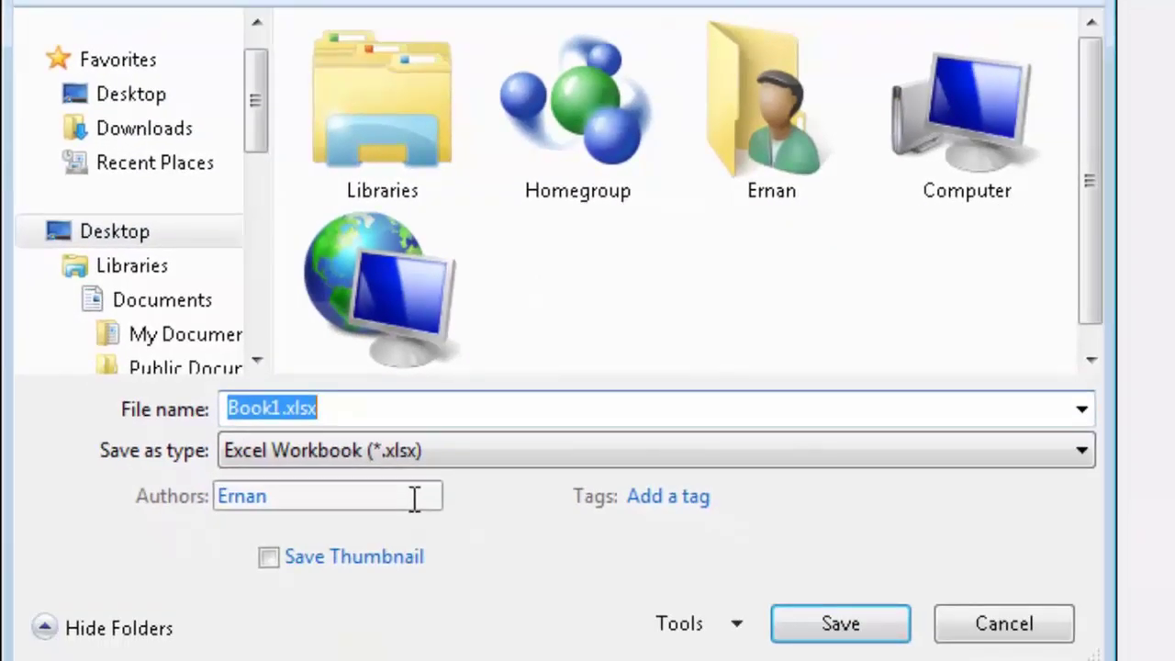
type("ticketnumbers")
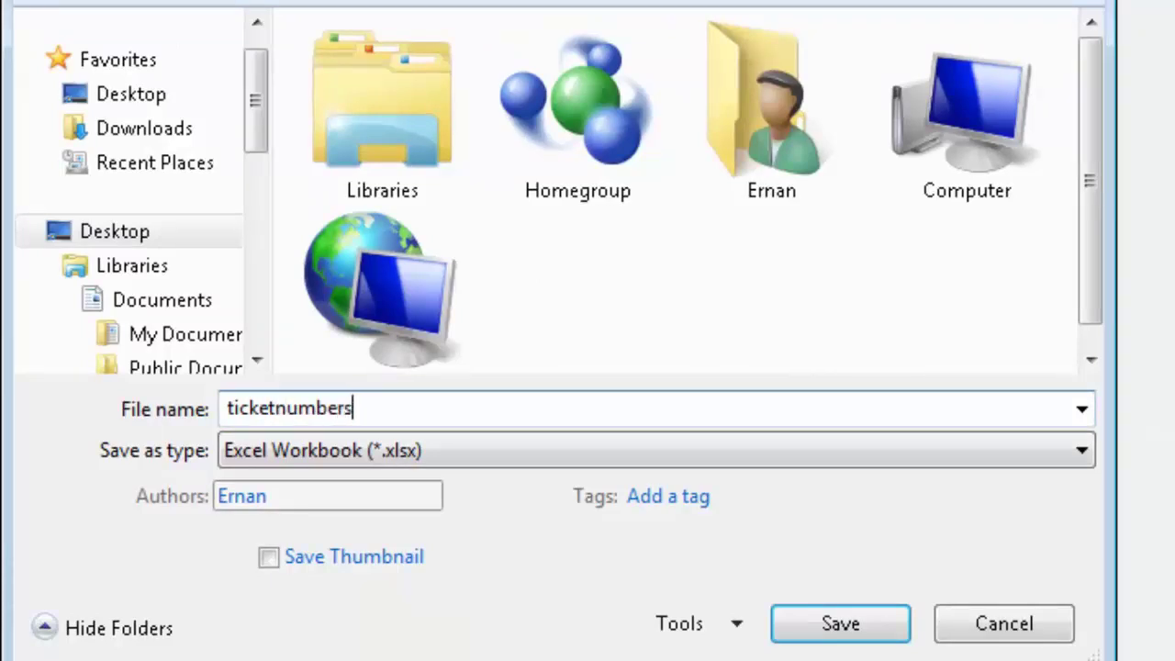
left_click(496, 459)
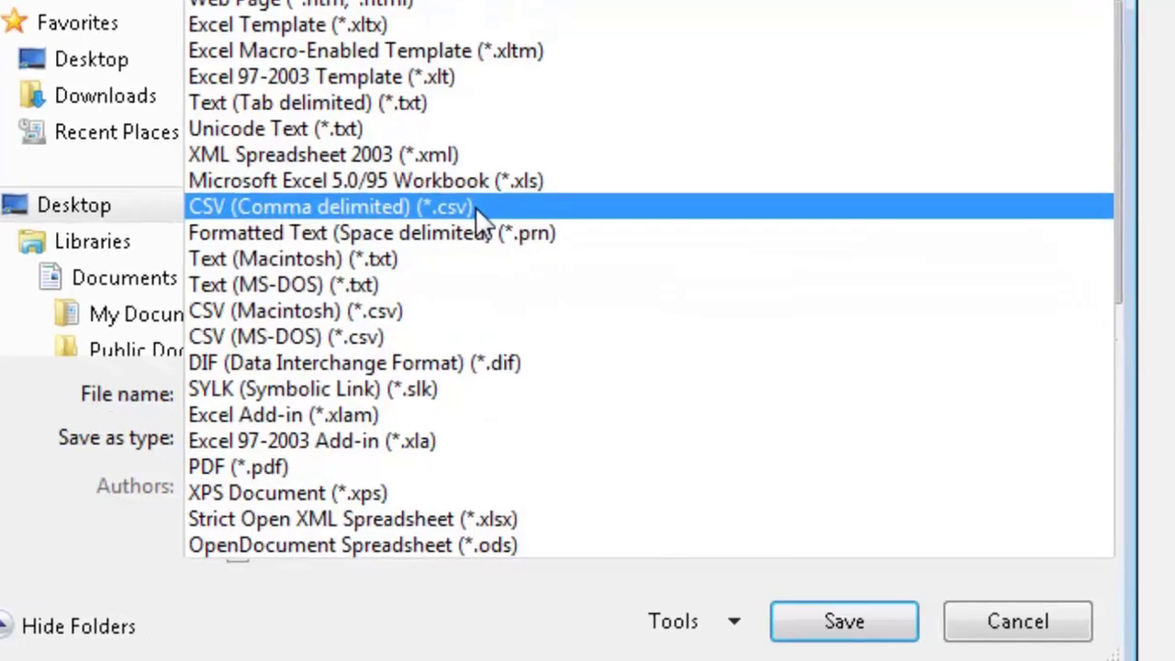
left_click(496, 237)
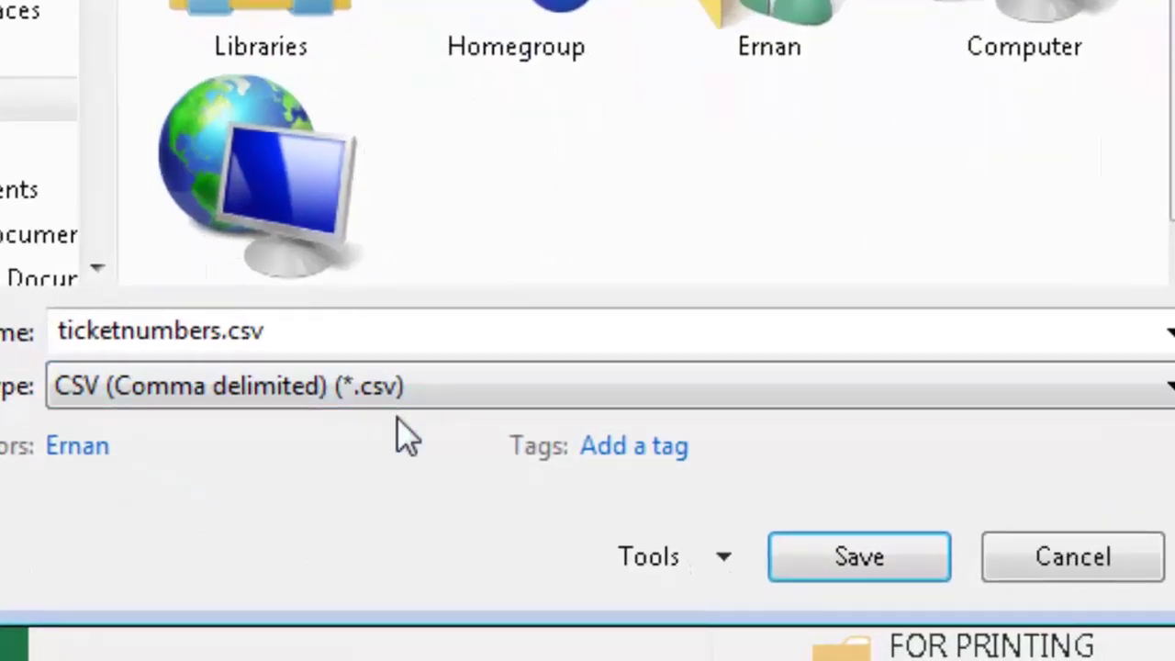
left_click(817, 555)
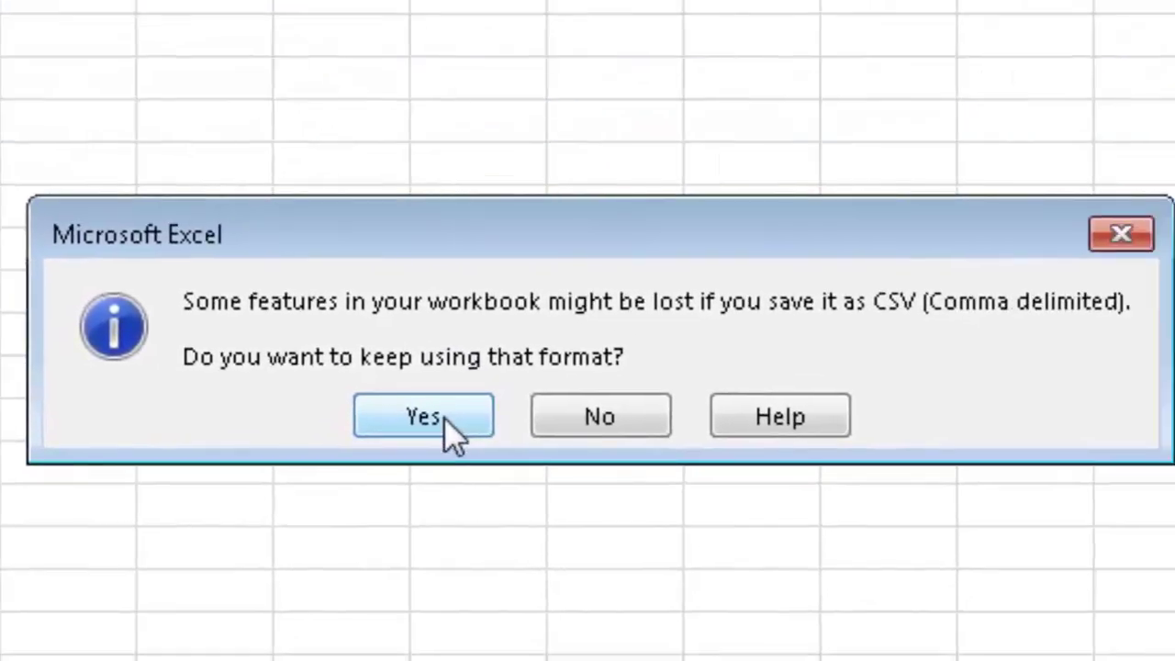
left_click(444, 418)
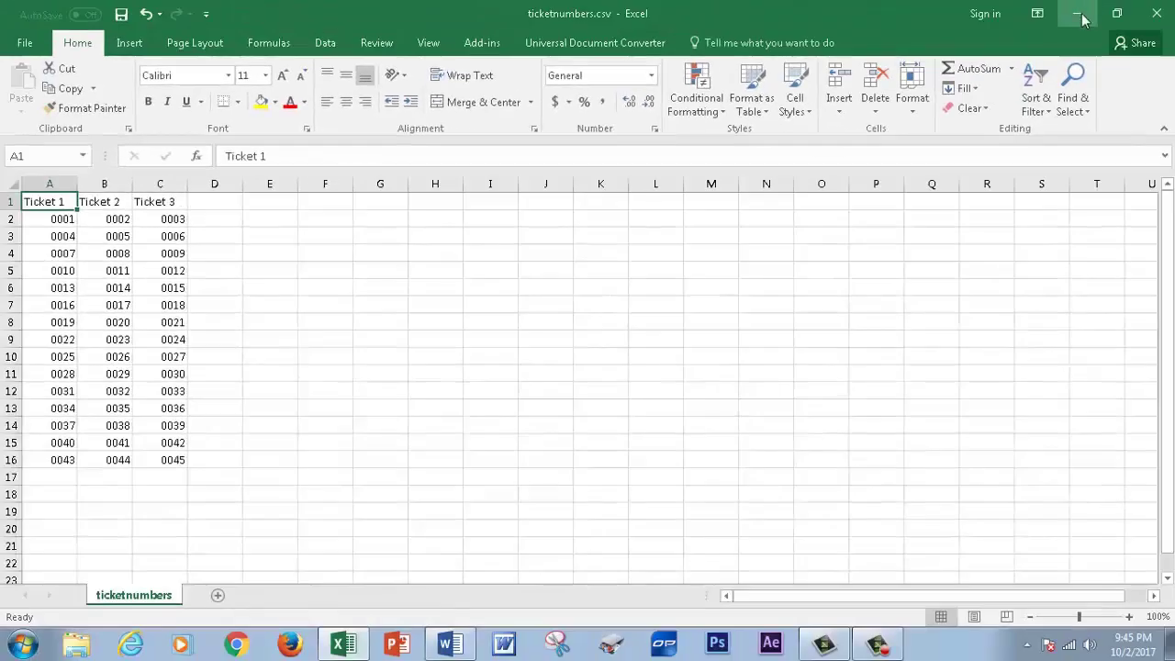
left_click(1078, 12)
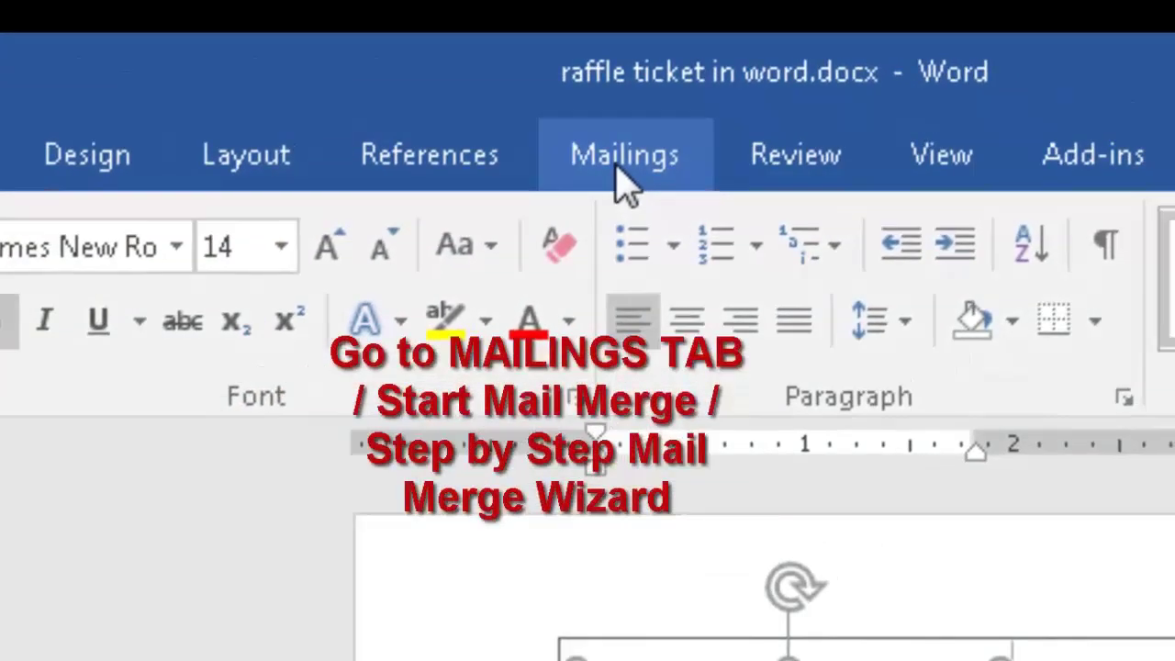
Step: Start the Step-by-Step Mail Merge Wizard and keep the current document as the starting document
left_click(616, 168)
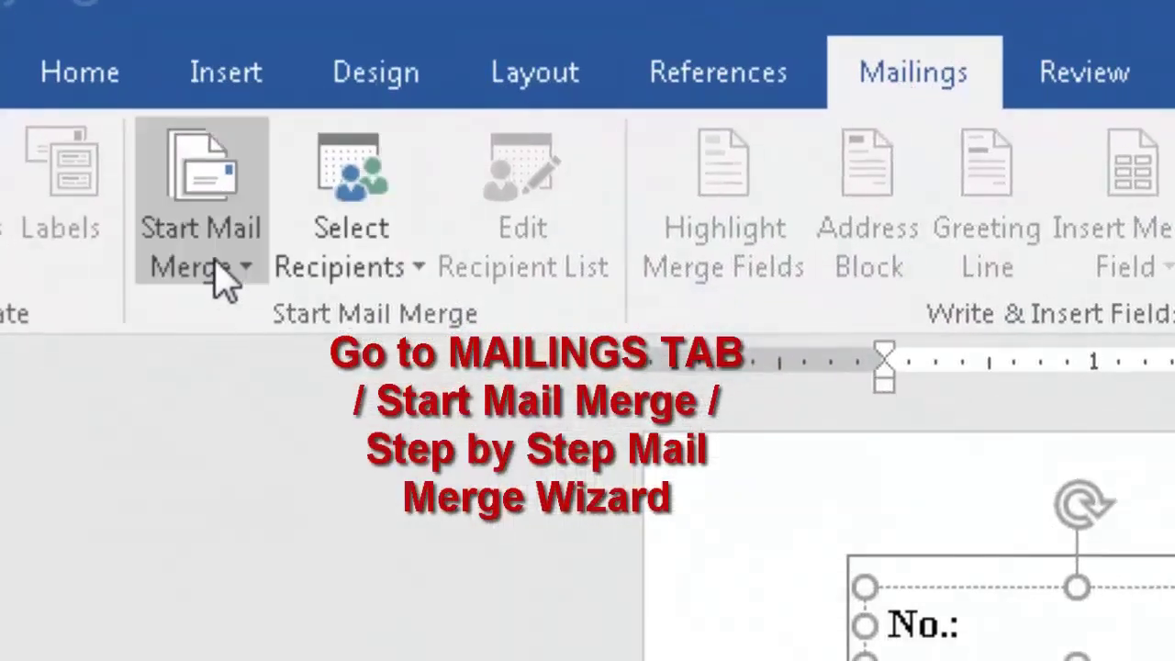
left_click(245, 269)
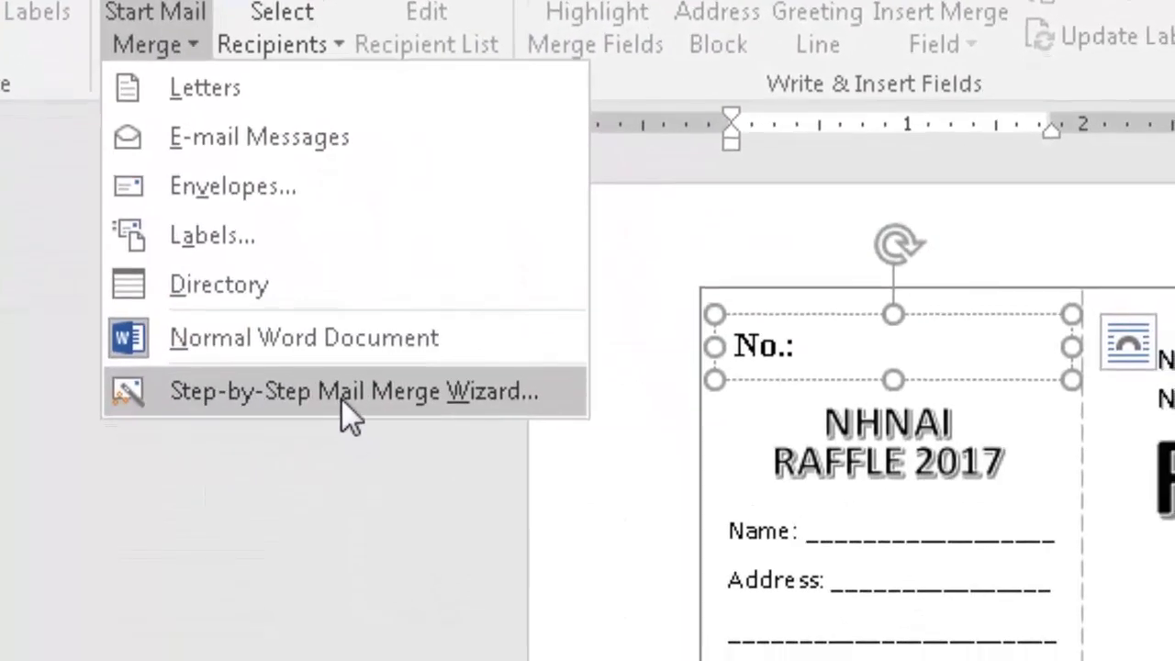
left_click(343, 401)
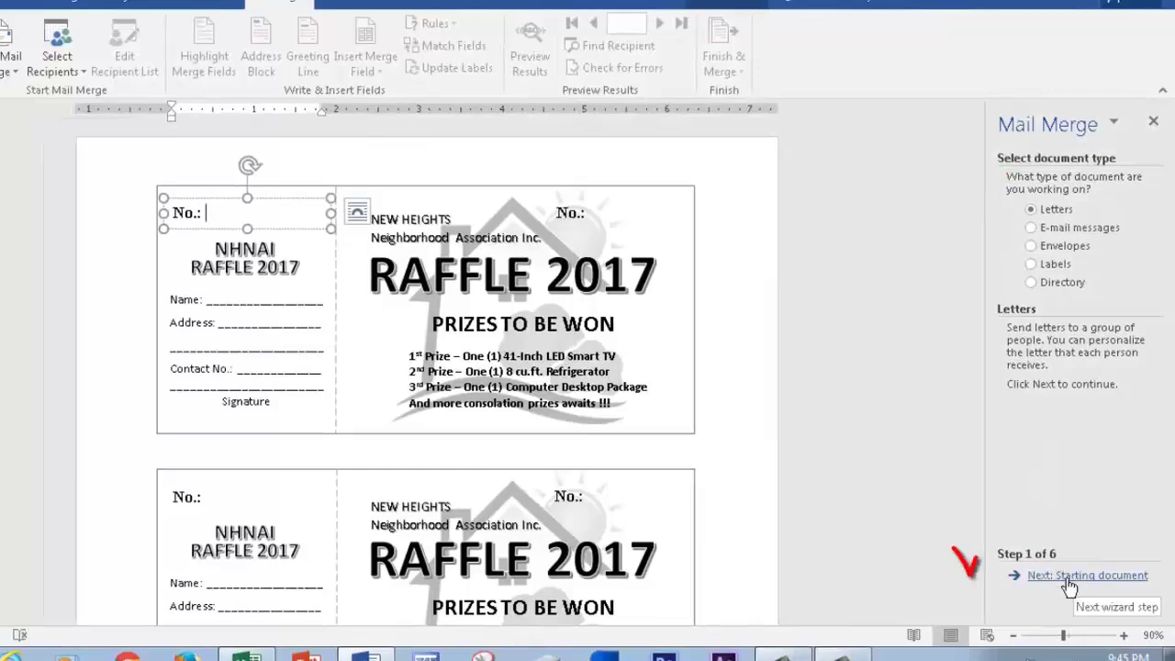
left_click(1069, 580)
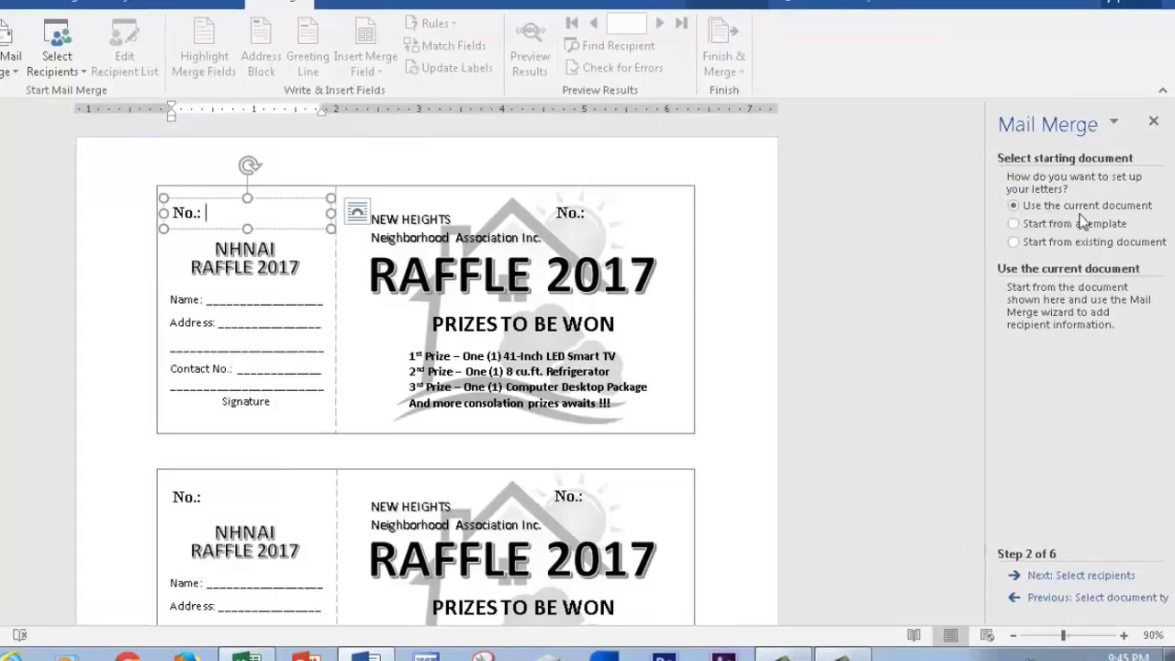
left_click(1073, 575)
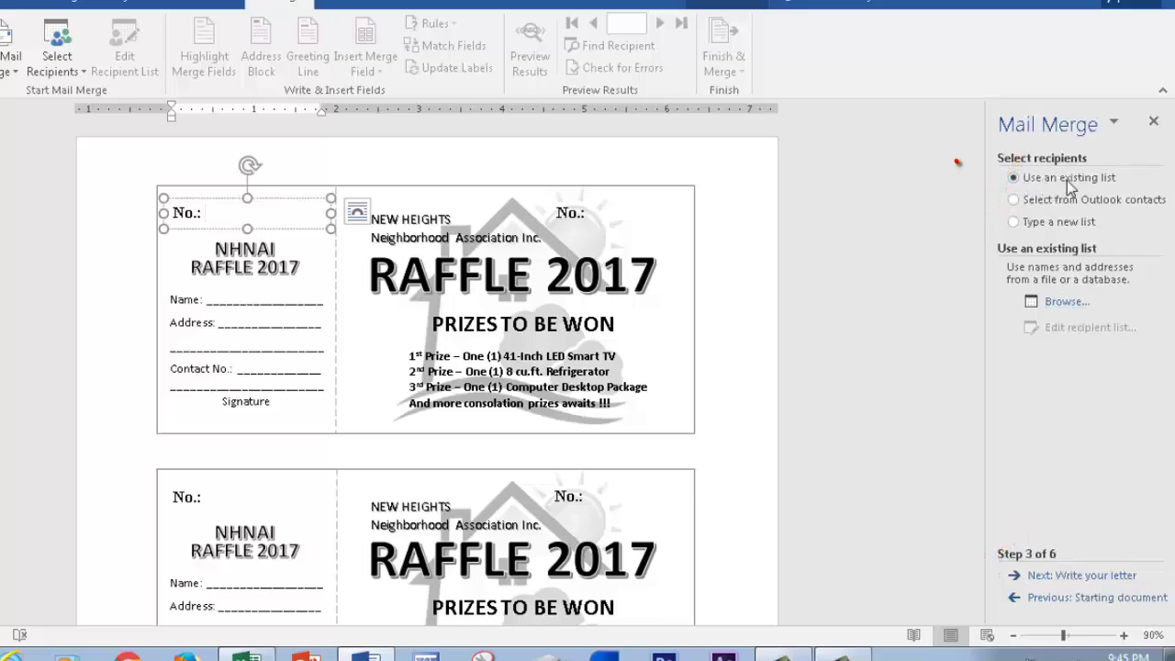
Step: Use ticketnumbers.csv from the Desktop, opened read-only, as the recipient list
left_click(1068, 303)
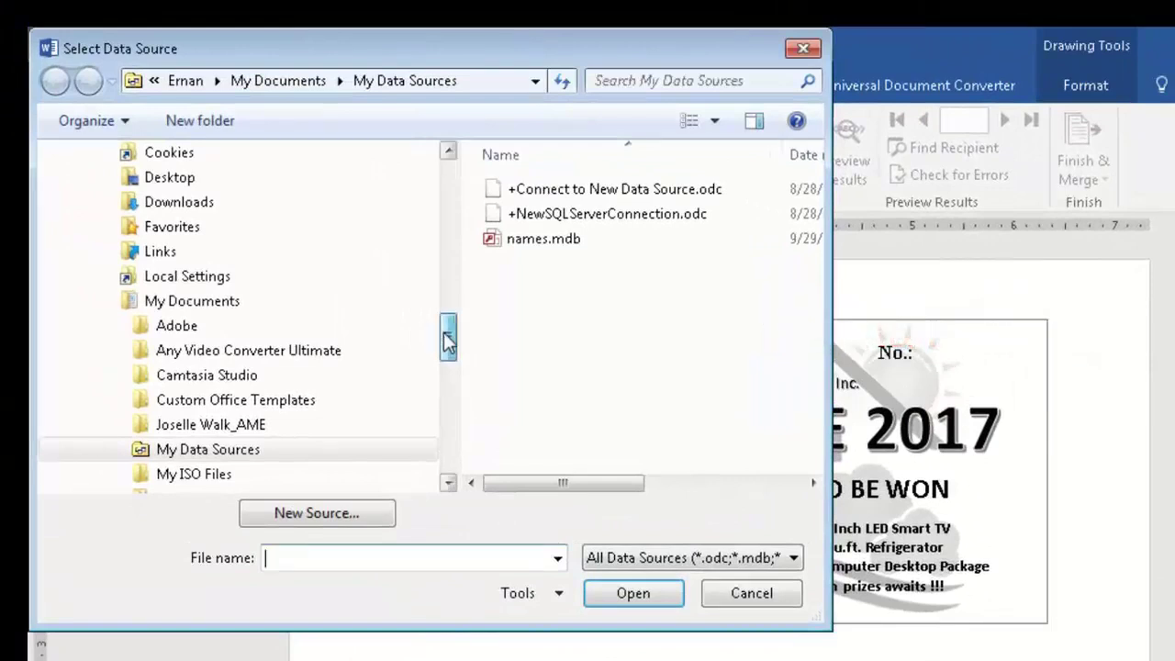
left_click_drag(448, 340, 449, 198)
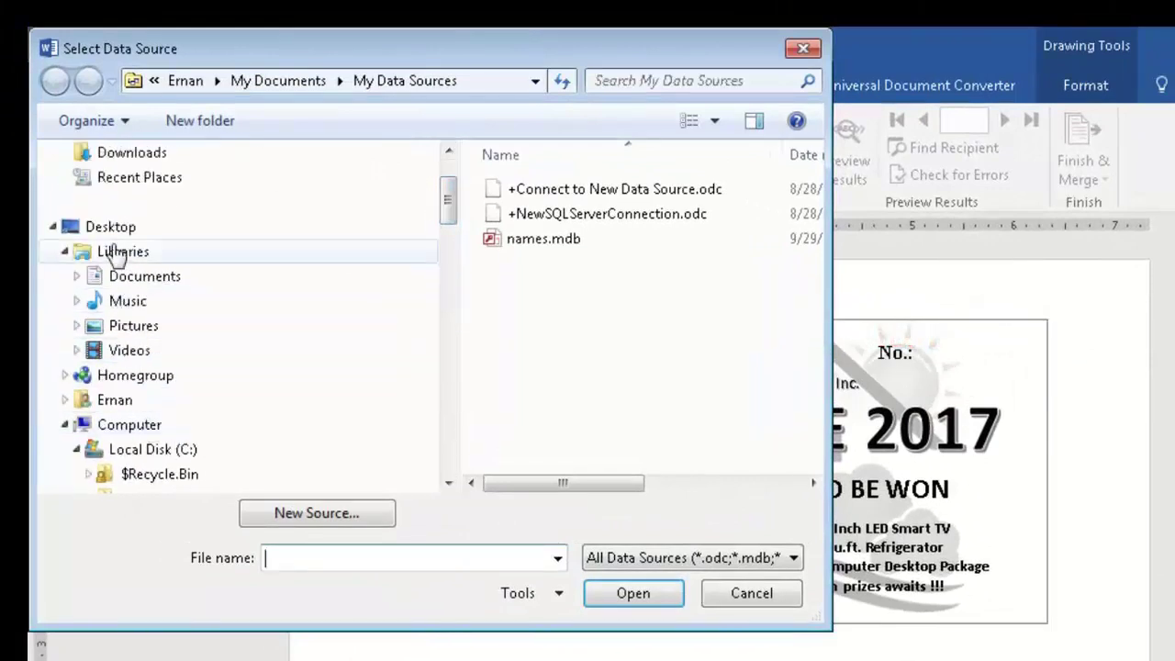
left_click(114, 229)
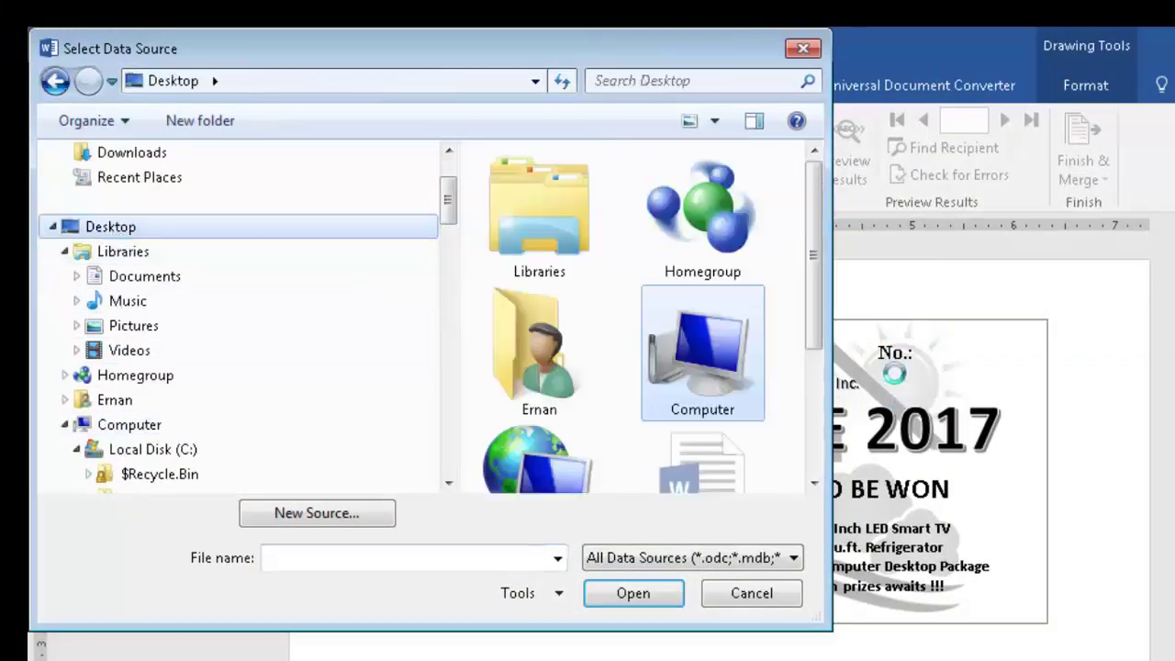
left_click_drag(812, 320, 803, 470)
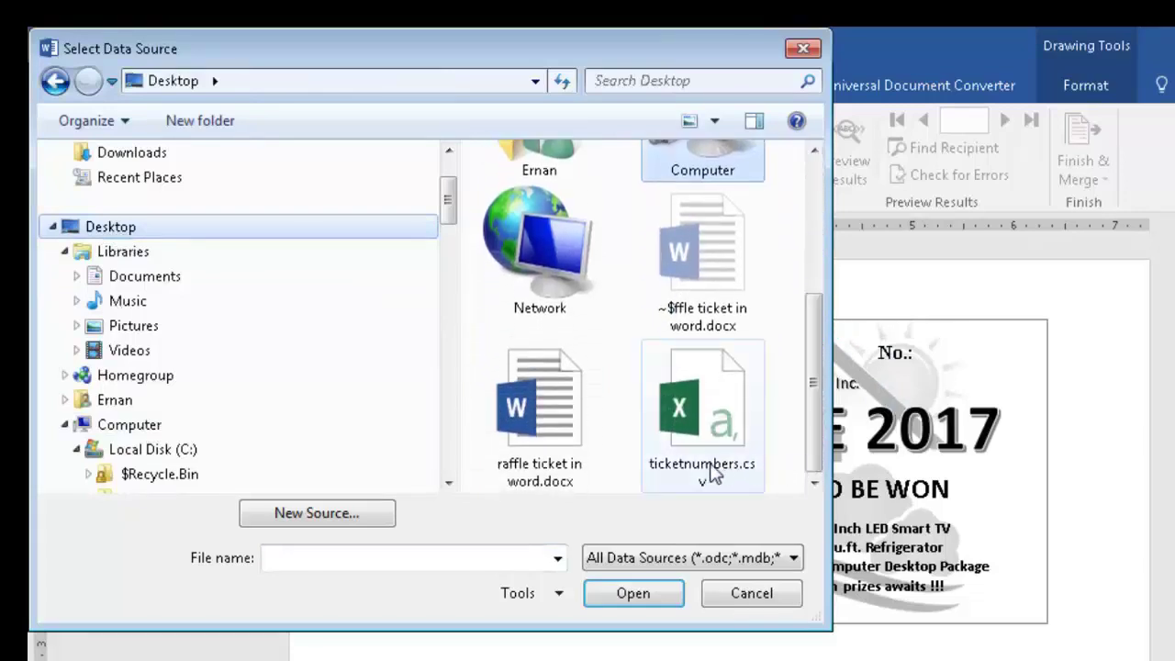
left_click(710, 476)
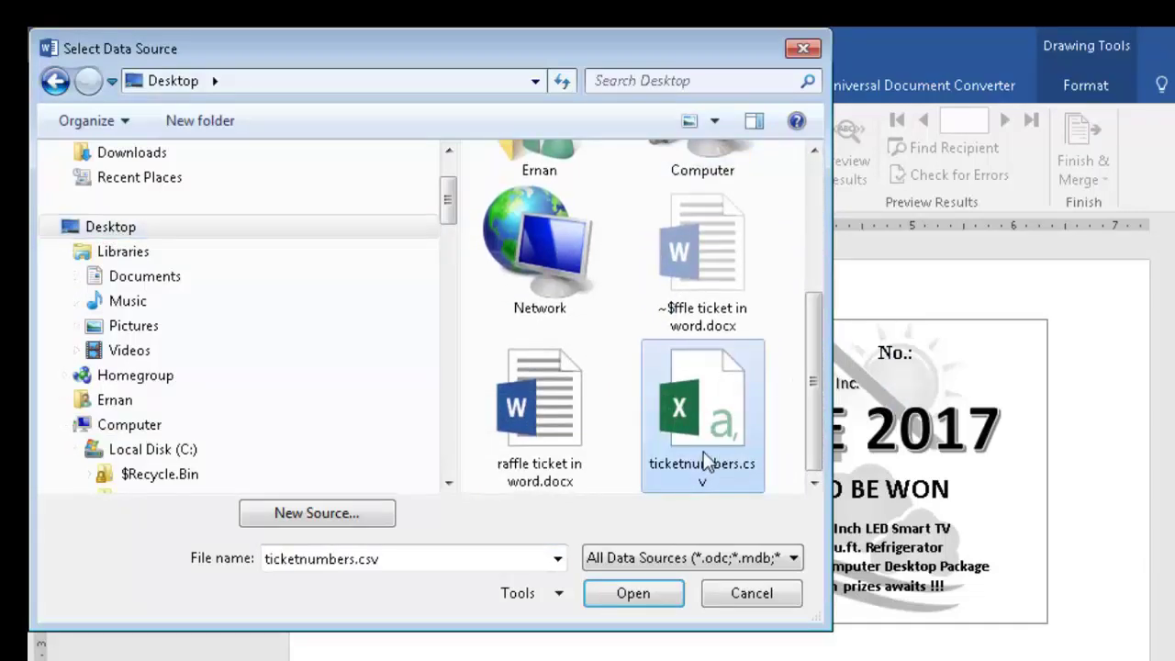
left_click(655, 596)
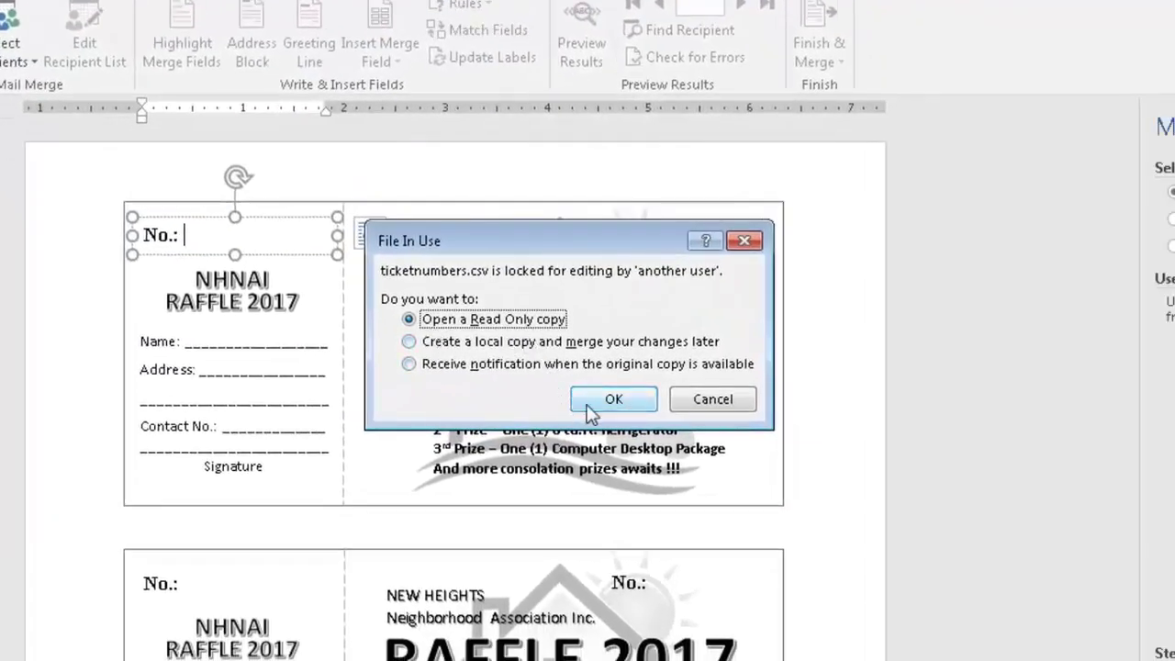
left_click(605, 401)
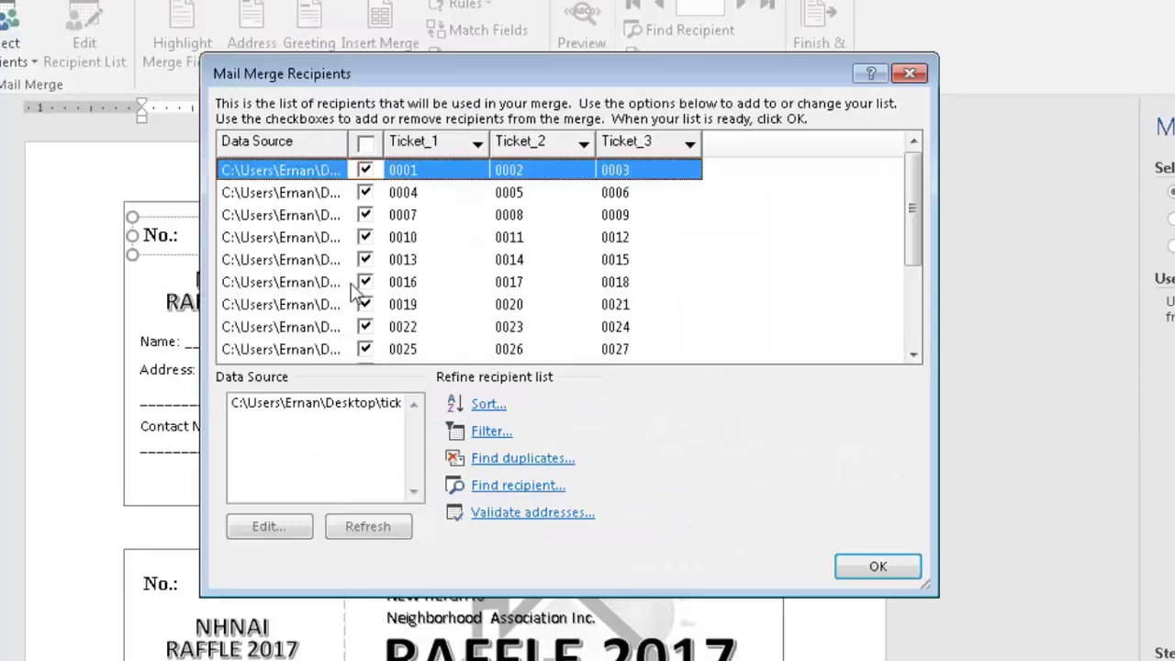
left_click(887, 565)
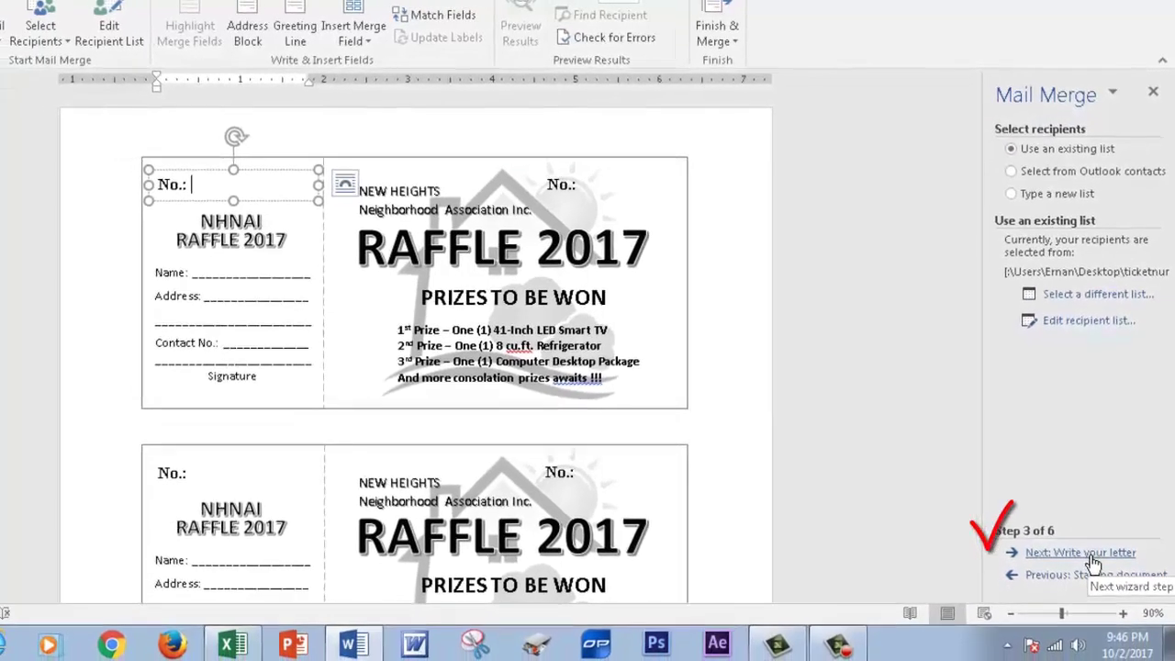
Step: Insert the «Ticket_1» field into the stub and main No.: boxes of the first ticket
left_click(1086, 587)
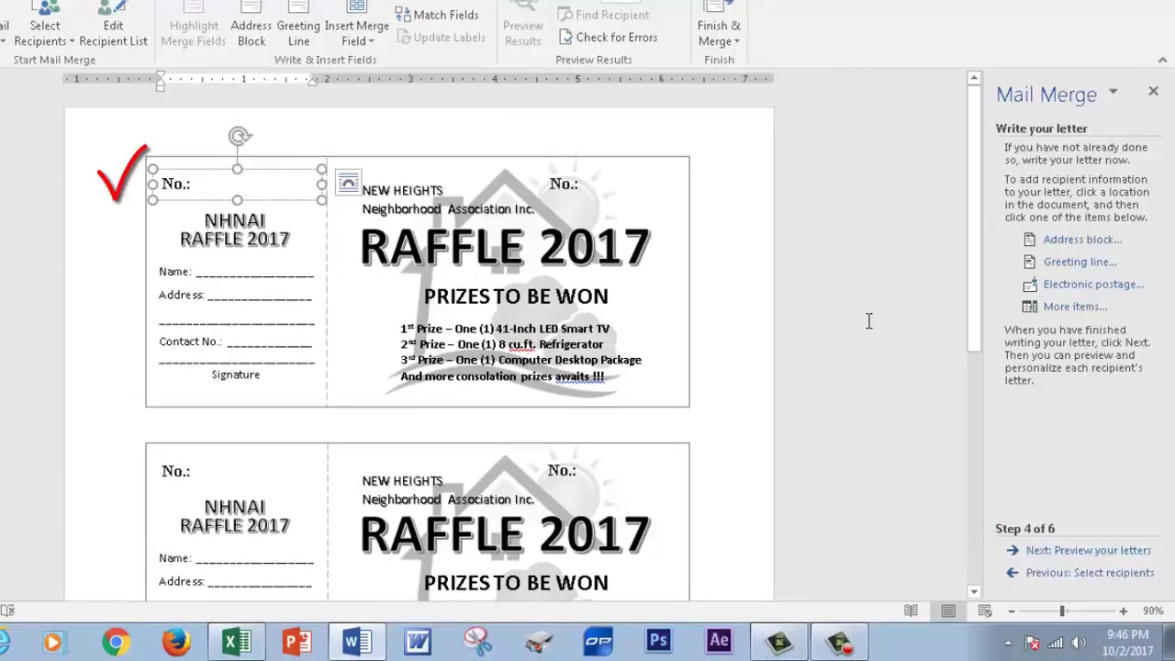
left_click(1059, 309)
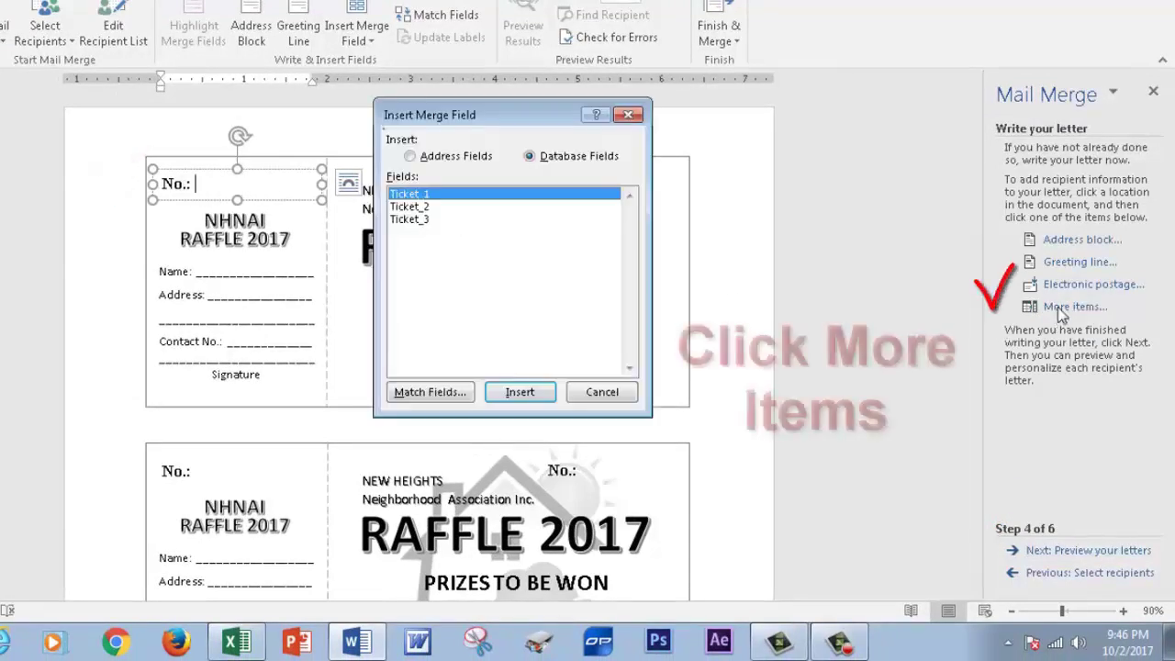
left_click(513, 395)
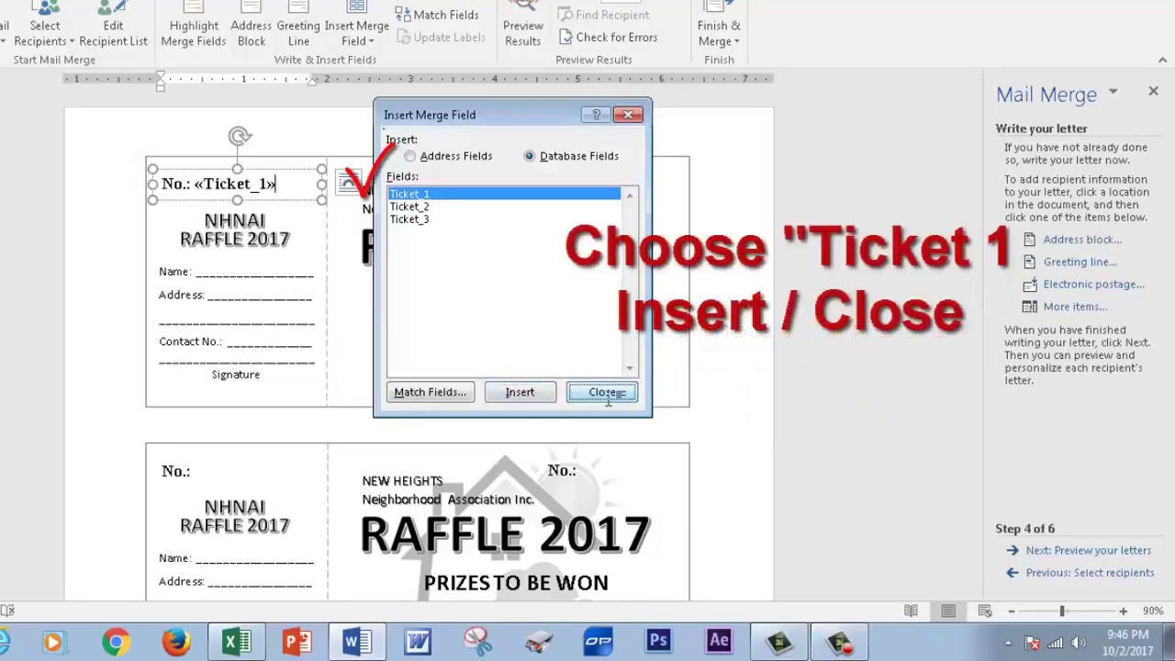
left_click(603, 392)
left_click(606, 185)
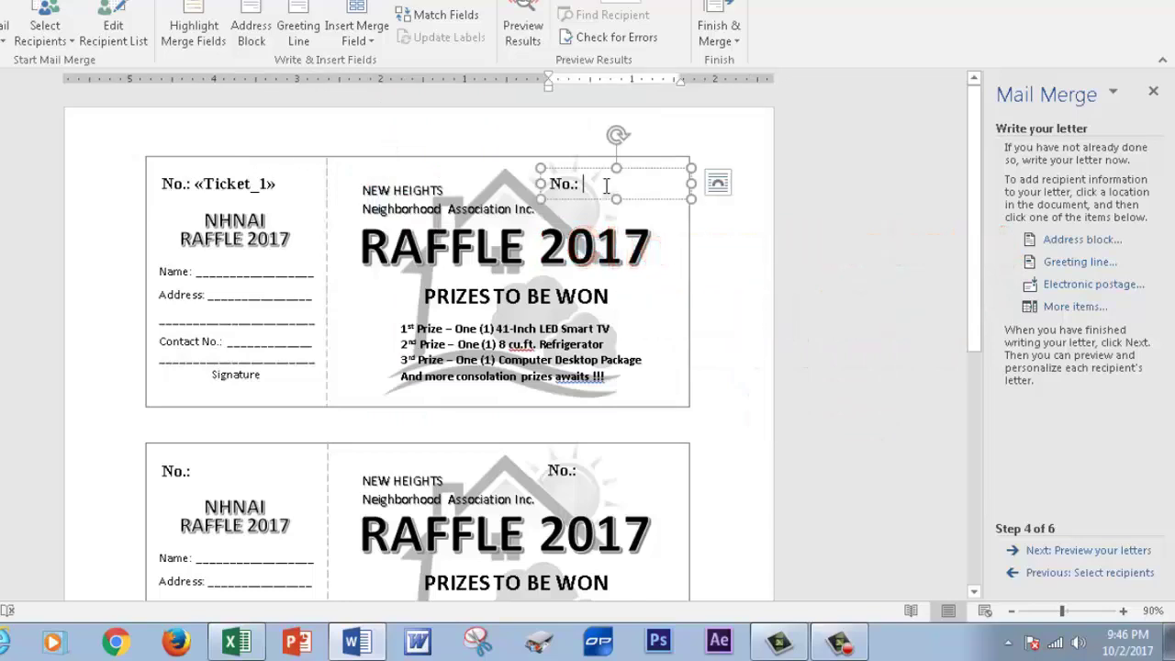
left_click(1051, 305)
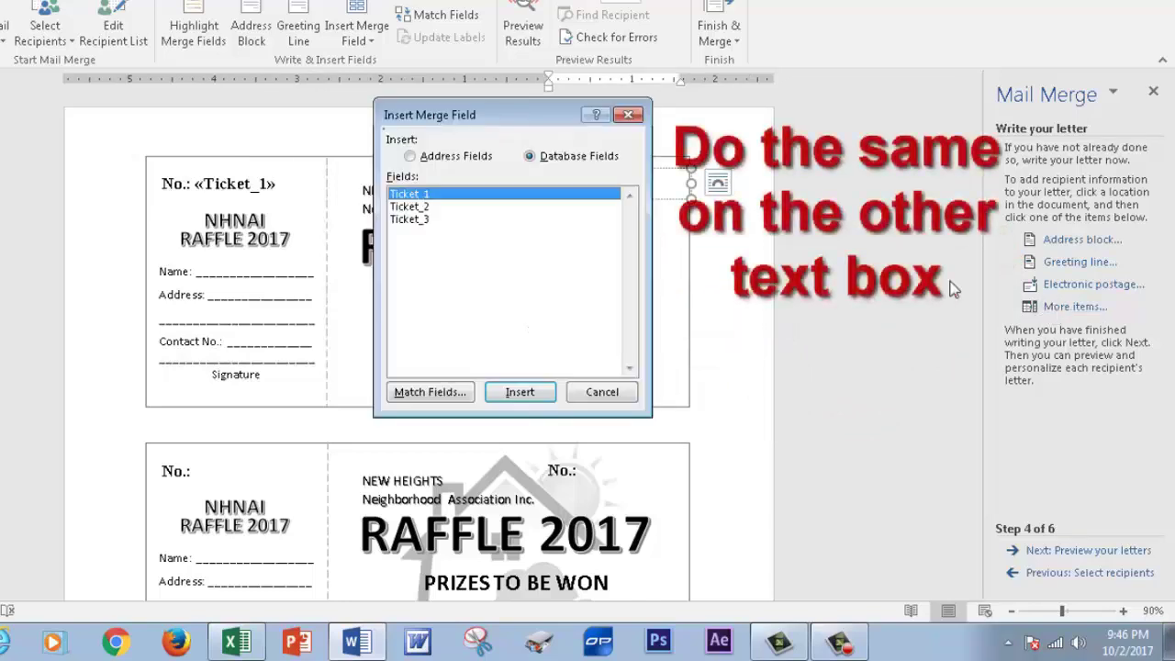
left_click(520, 392)
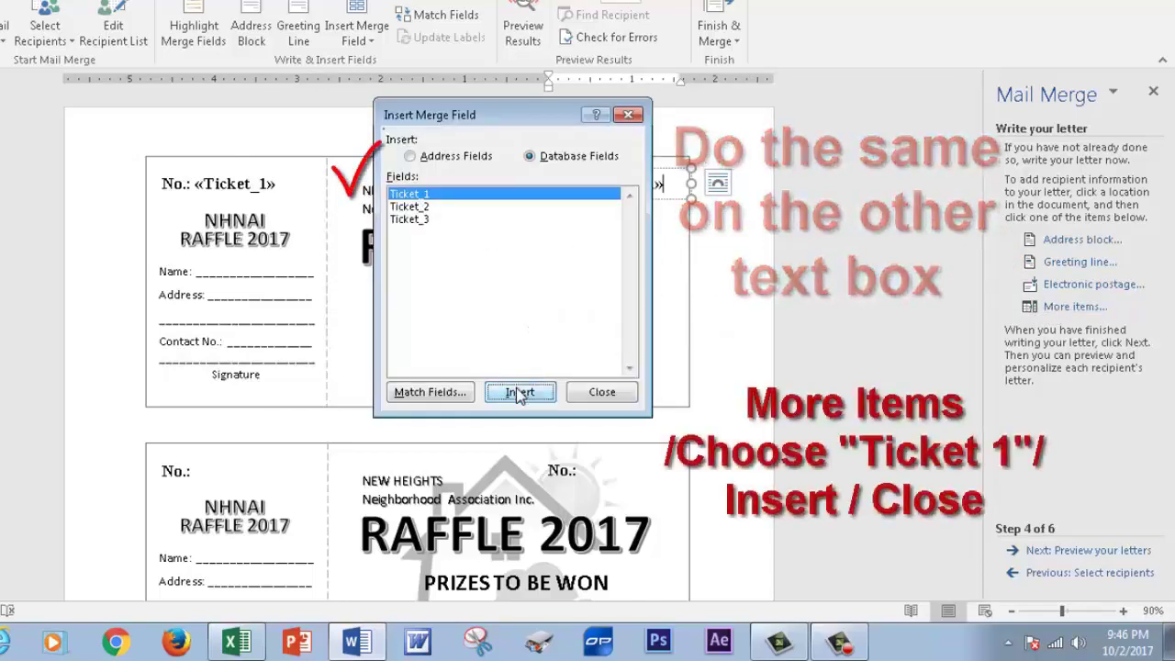
left_click(601, 392)
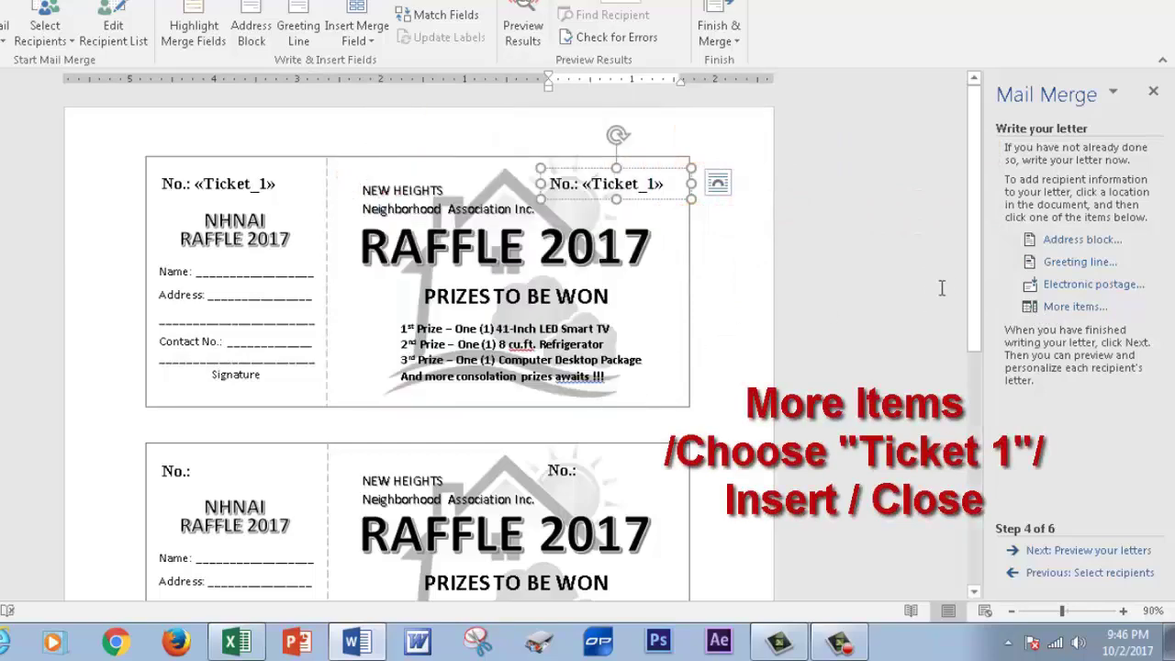
left_click_drag(972, 269, 972, 413)
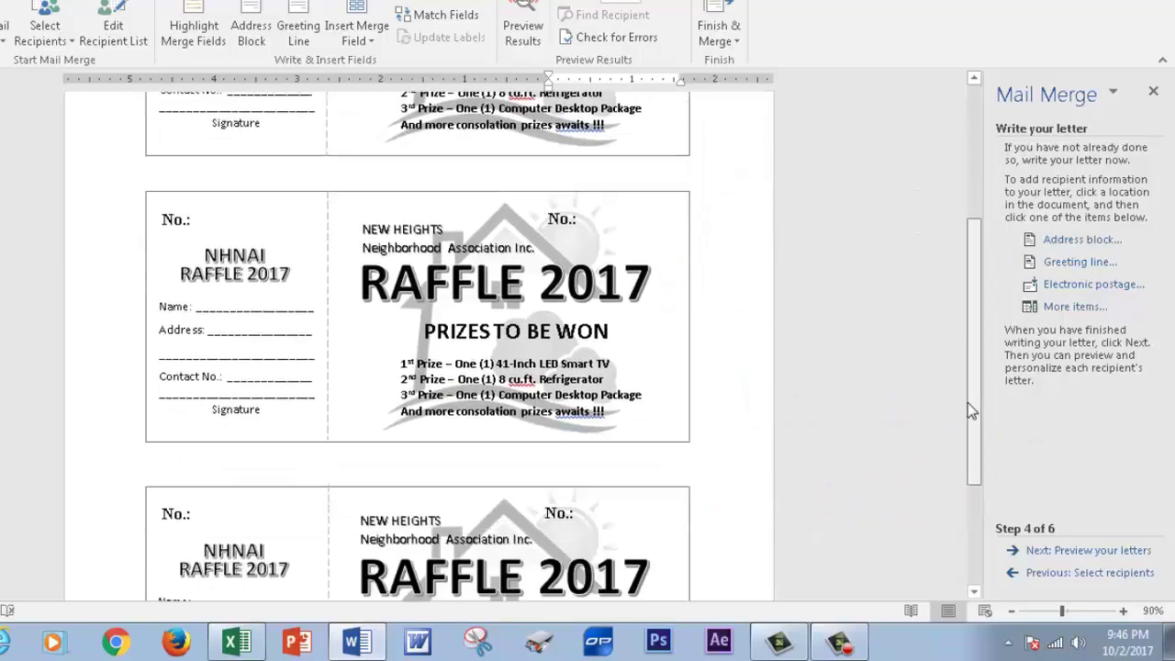
Step: Insert the «Ticket_2» field into the stub and main No.: boxes of the second ticket
left_click(226, 220)
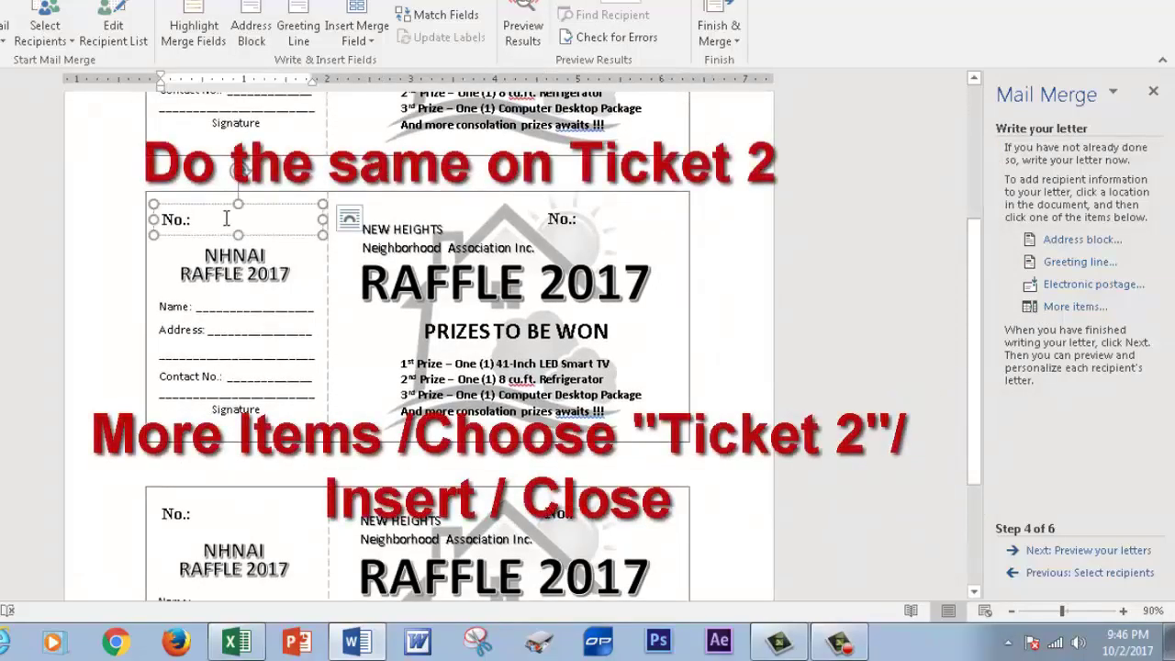
left_click(1068, 307)
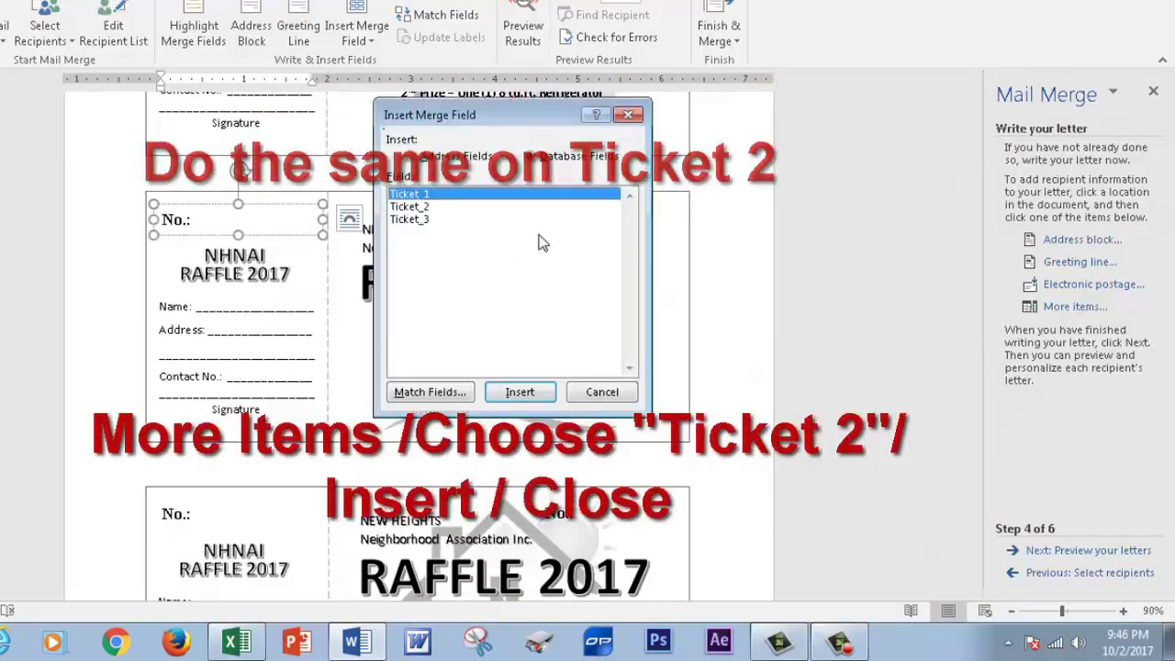
left_click(411, 207)
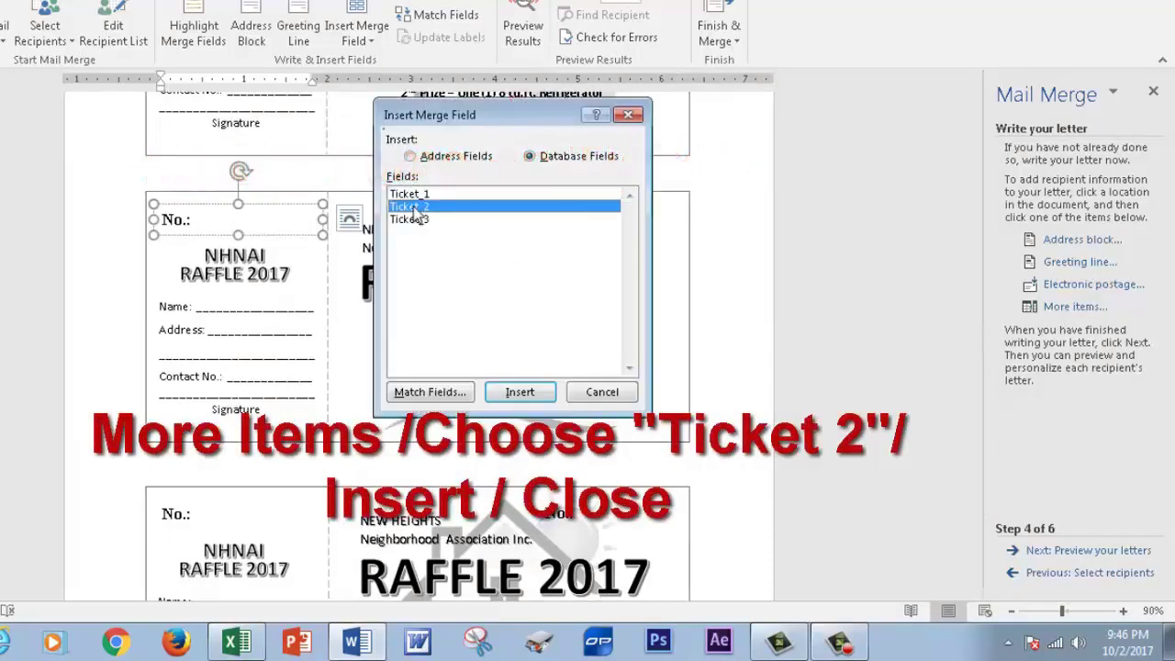
left_click(519, 393)
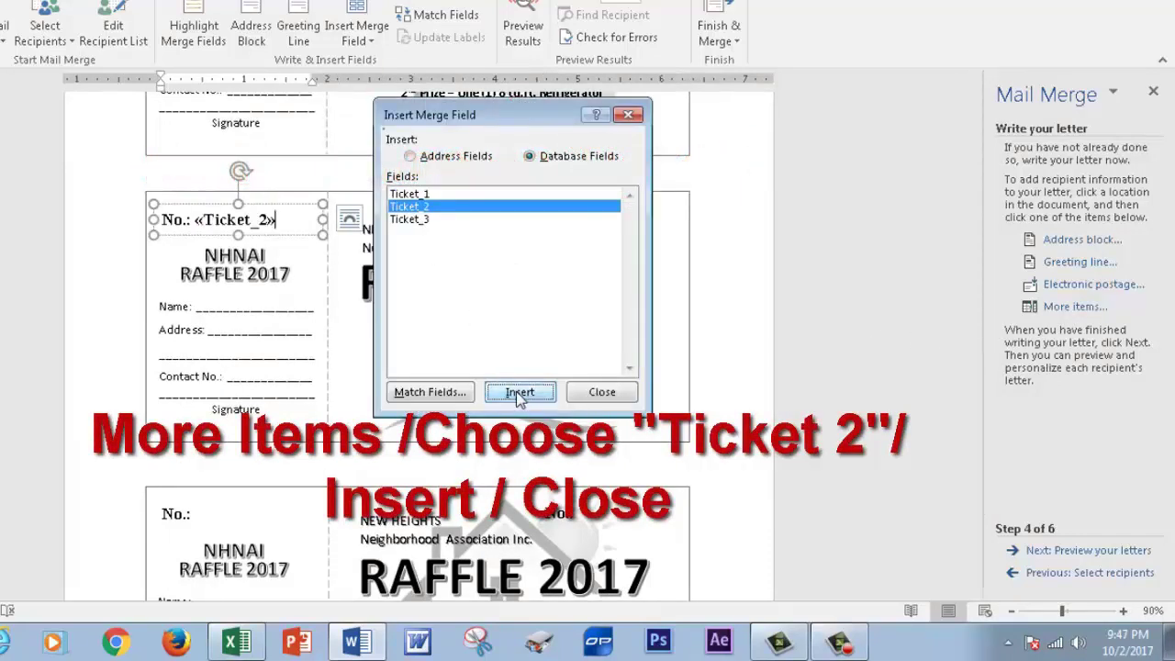
left_click(602, 393)
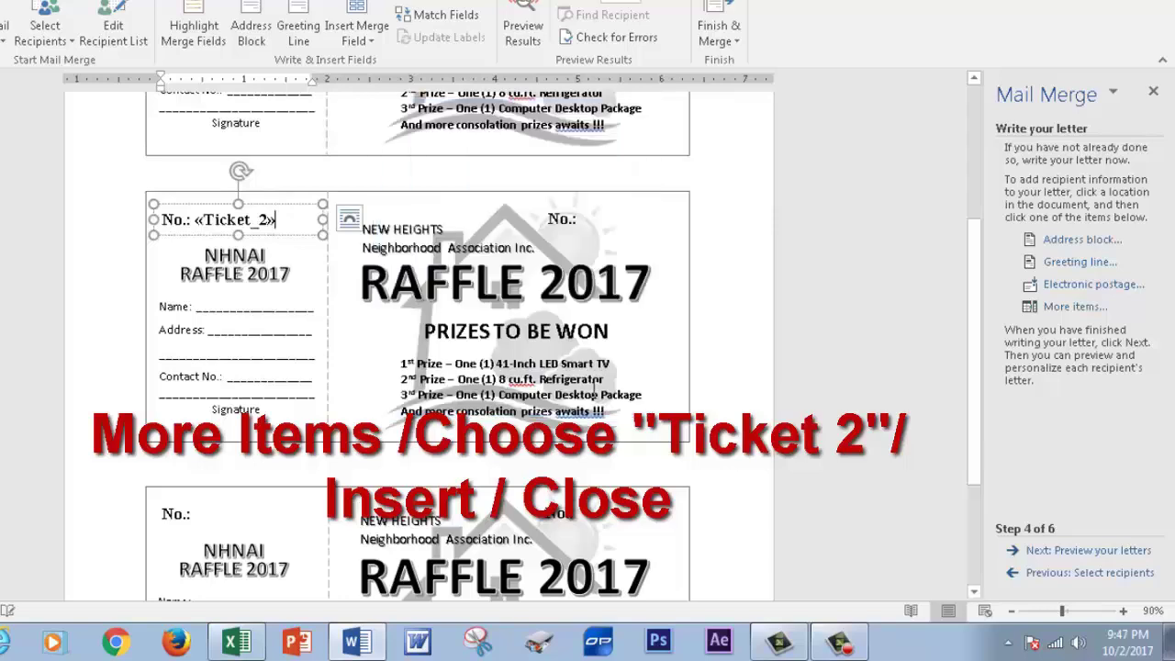
left_click(598, 220)
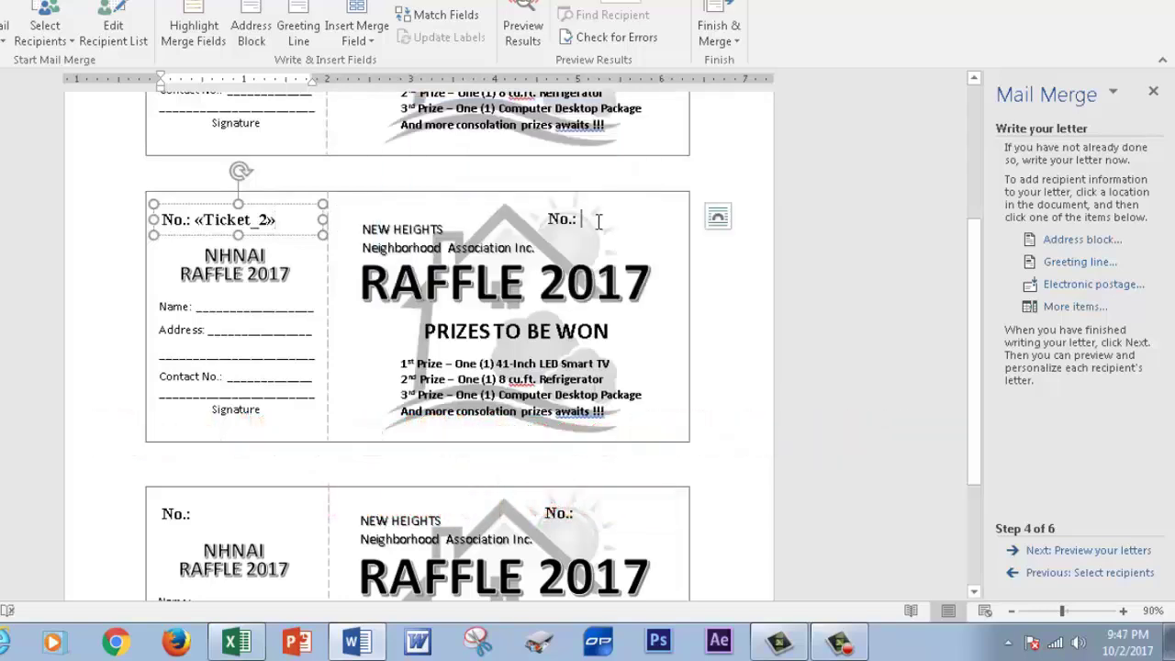
left_click(1068, 312)
left_click(413, 207)
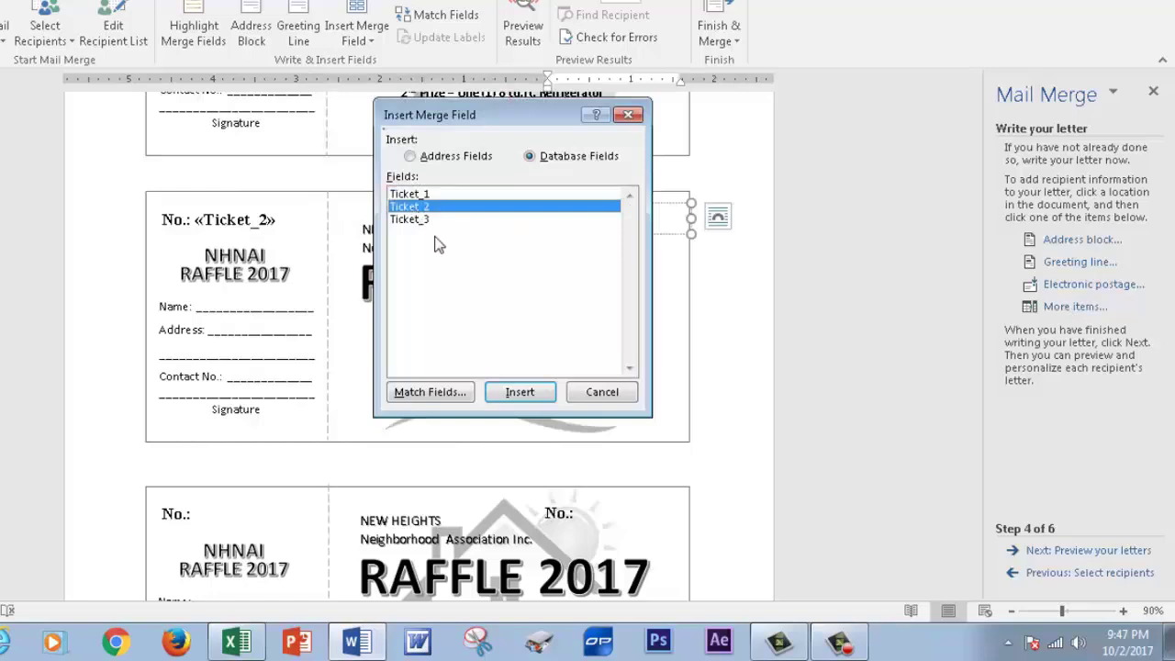
left_click(587, 397)
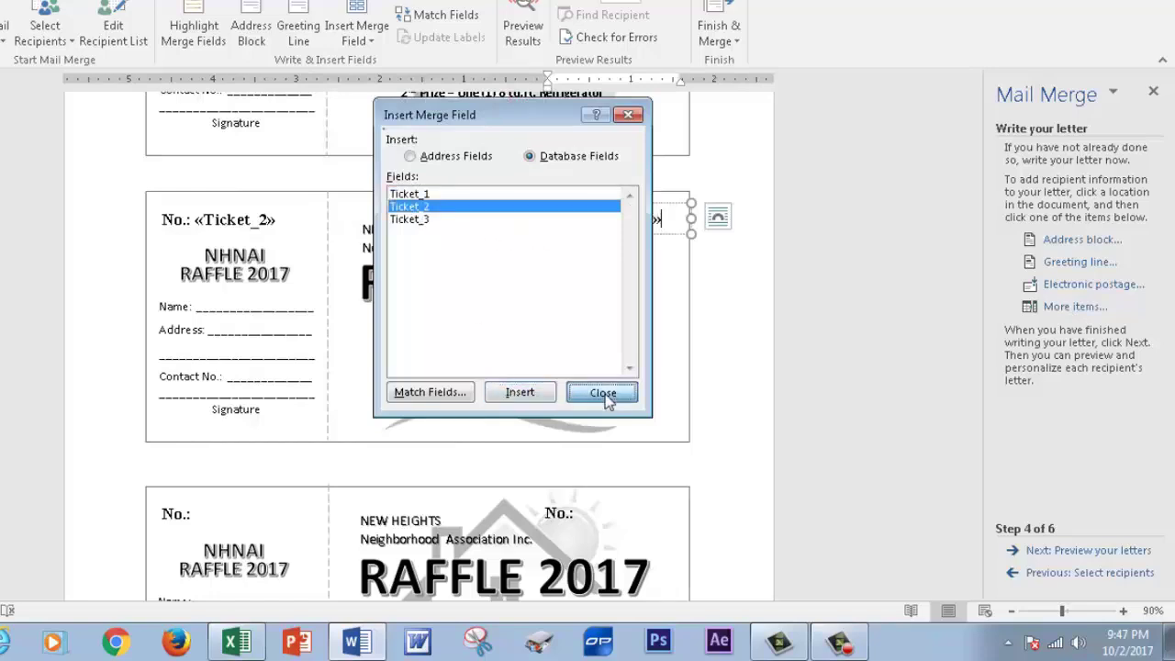
left_click_drag(968, 310, 970, 407)
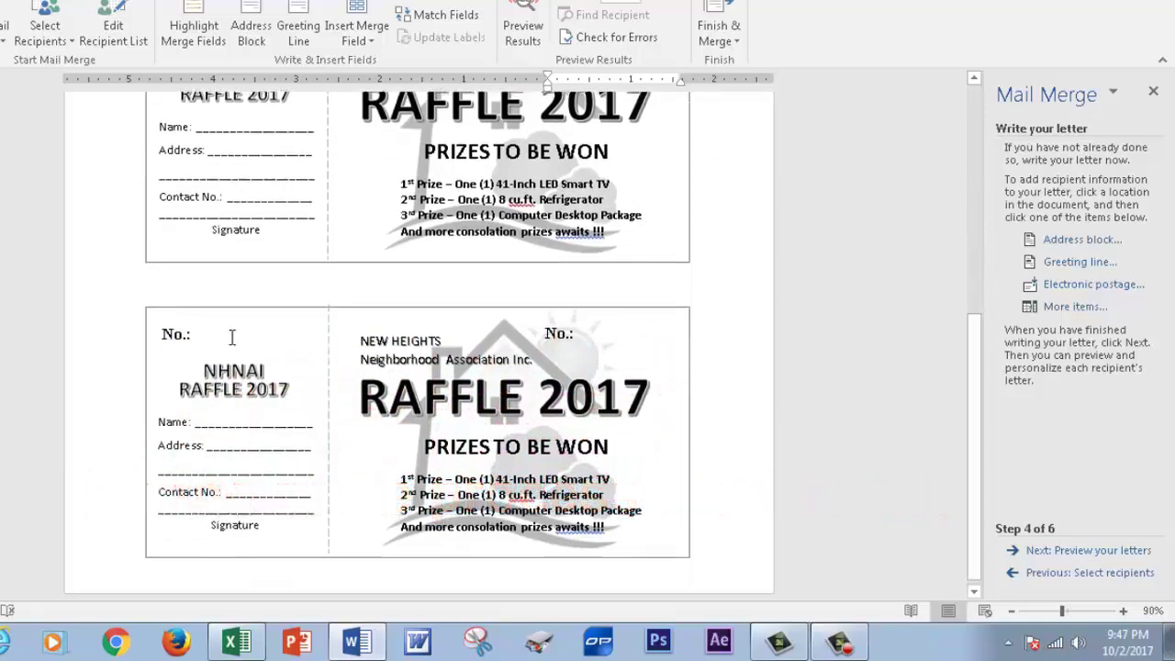
Step: Insert the «Ticket_3» field into the stub and main No.: boxes of the third ticket
left_click(228, 332)
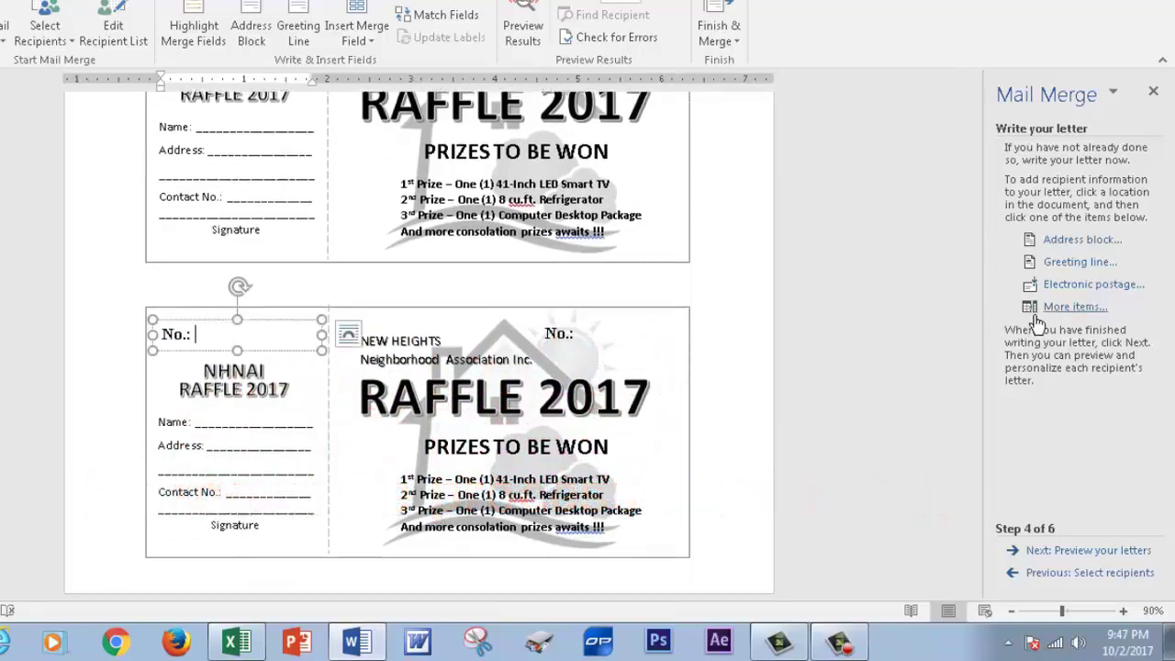
left_click(1074, 307)
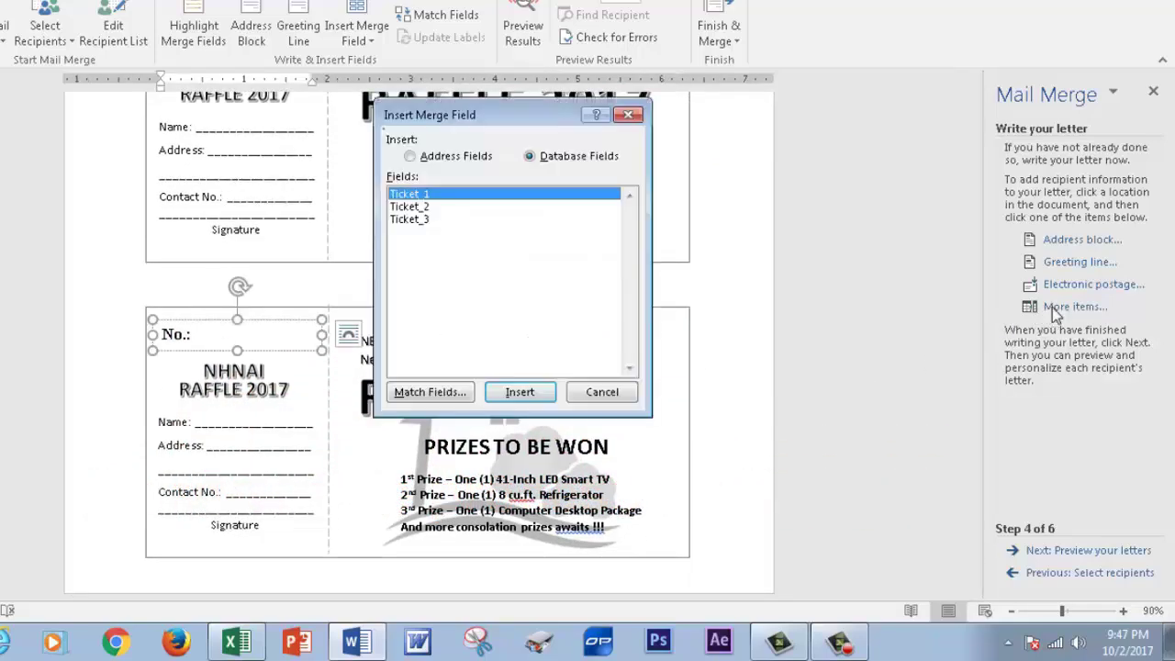
left_click(421, 220)
left_click(515, 395)
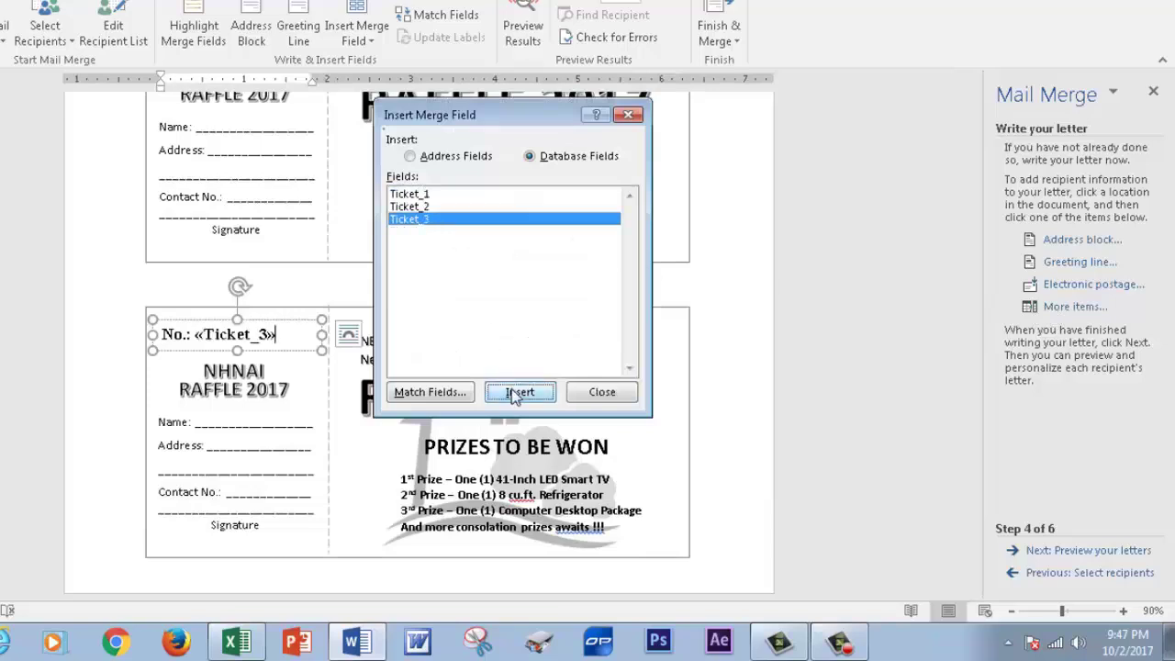
left_click(598, 393)
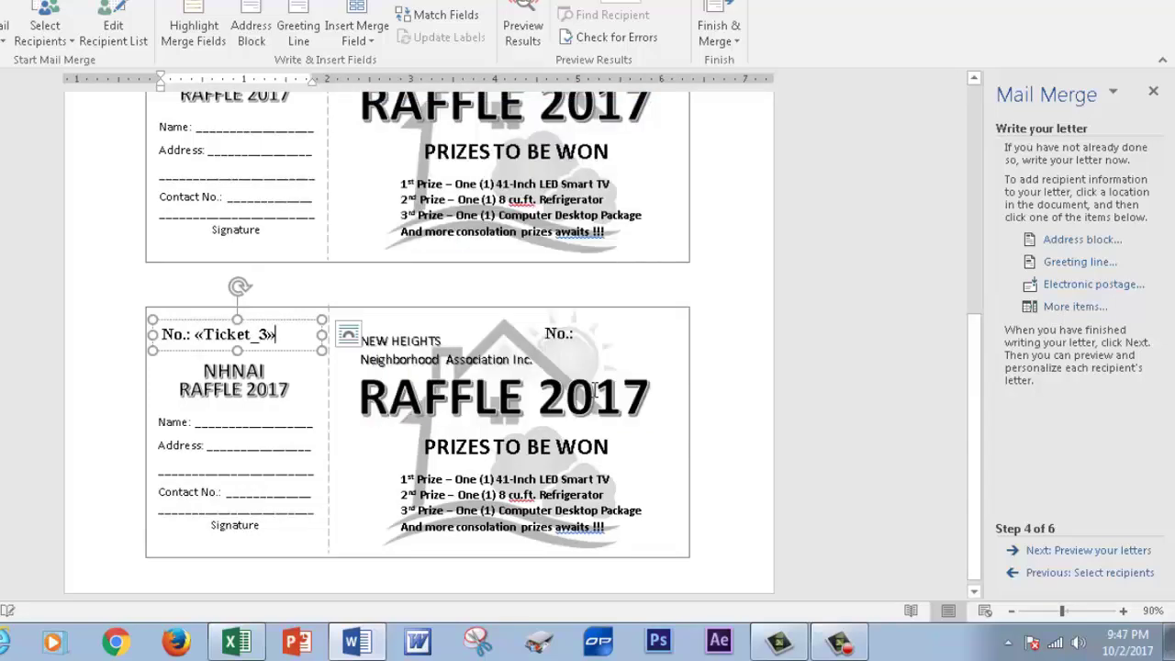
left_click(587, 335)
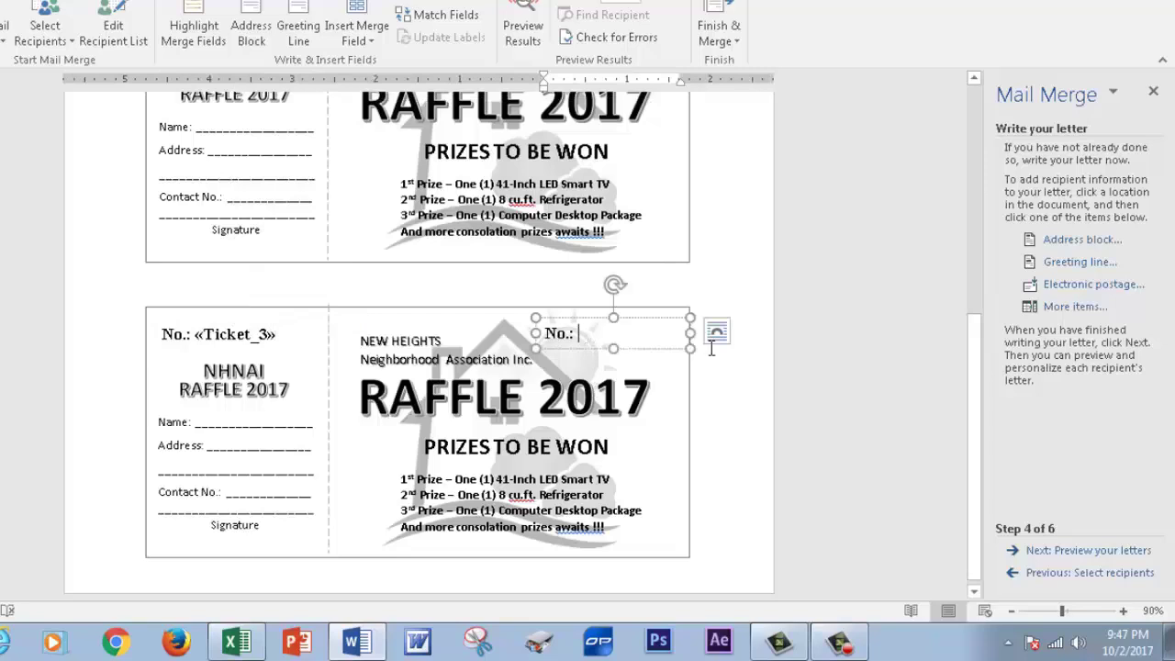
left_click(1057, 312)
left_click(421, 222)
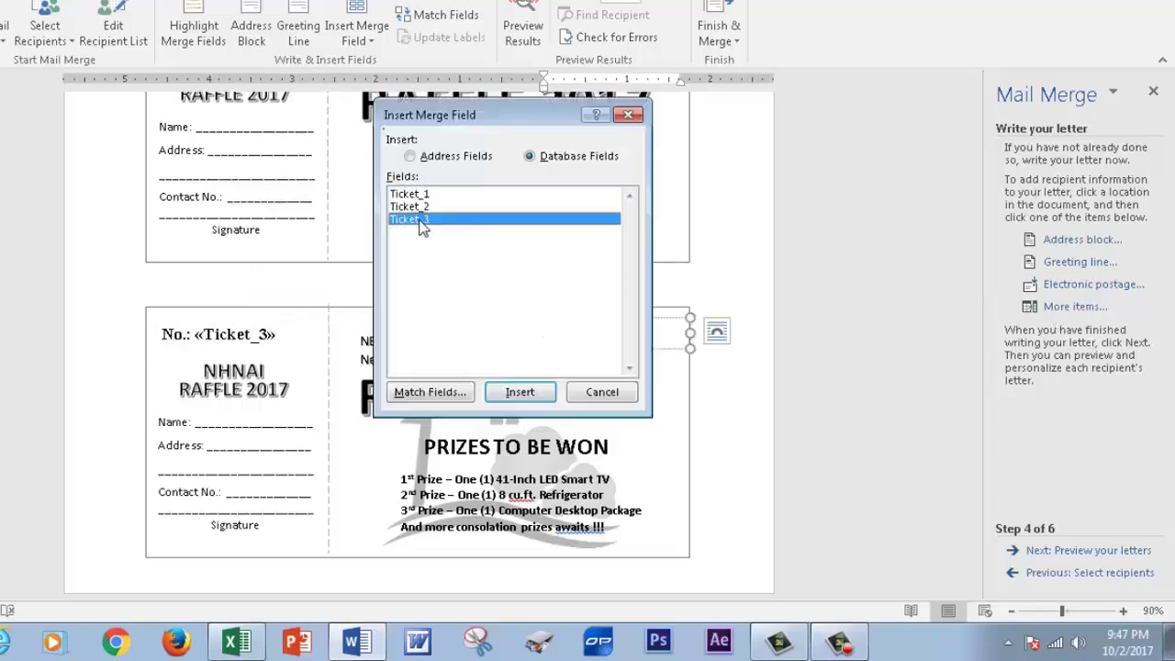
left_click(518, 392)
left_click(601, 392)
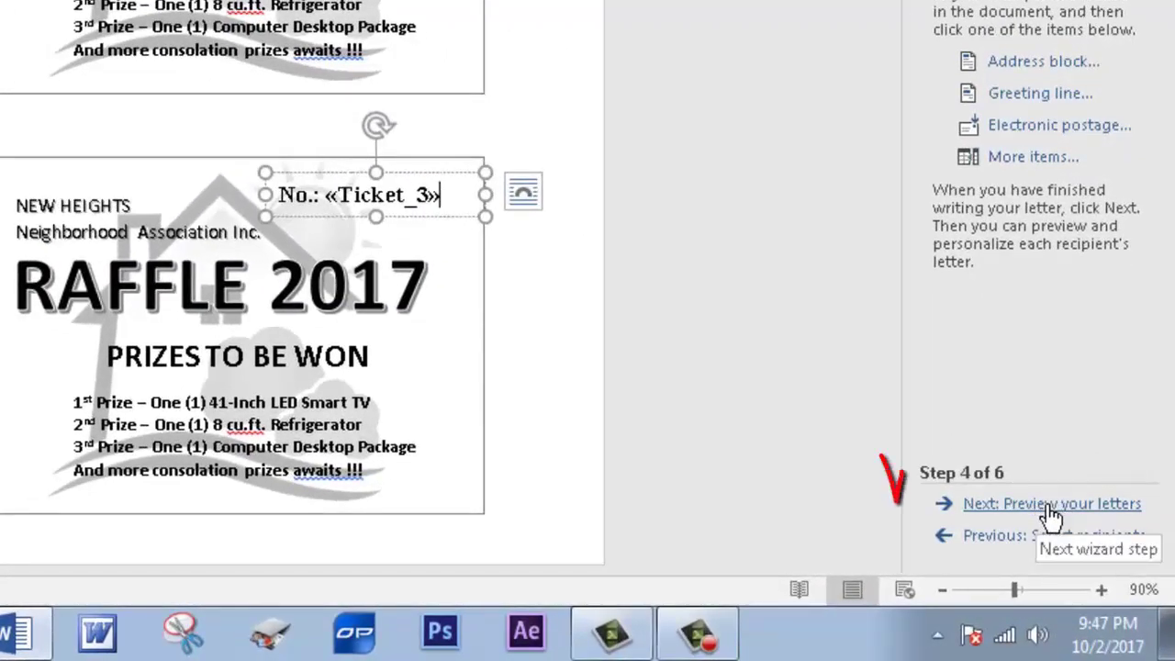
Step: Preview the merged letters and scroll through tickets numbered 0001, 0002 and 0003
left_click(1051, 505)
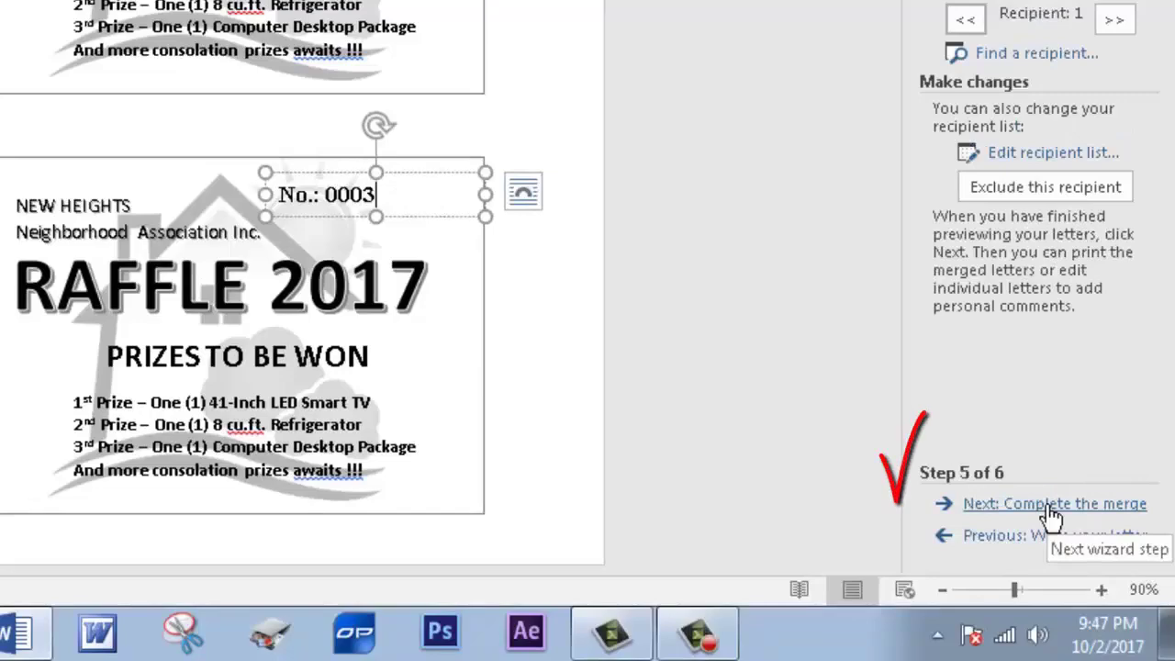
mouse_move(836, 354)
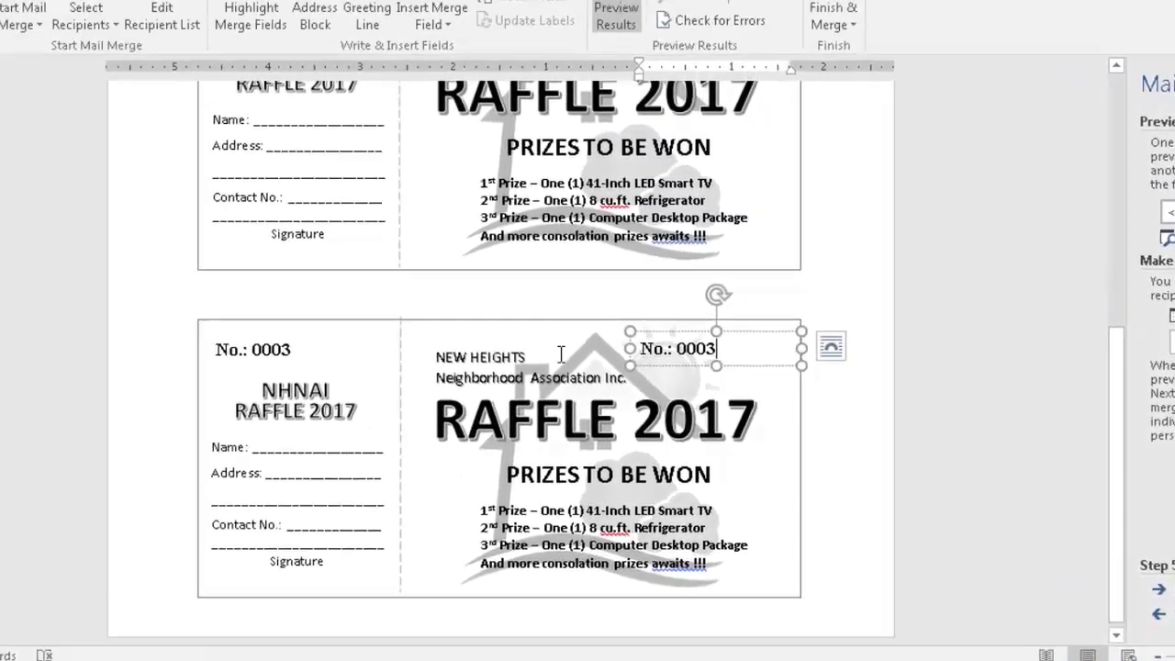
scroll(562, 339, "up", 2)
scroll(557, 303, "up", 2)
scroll(556, 303, "up", 3)
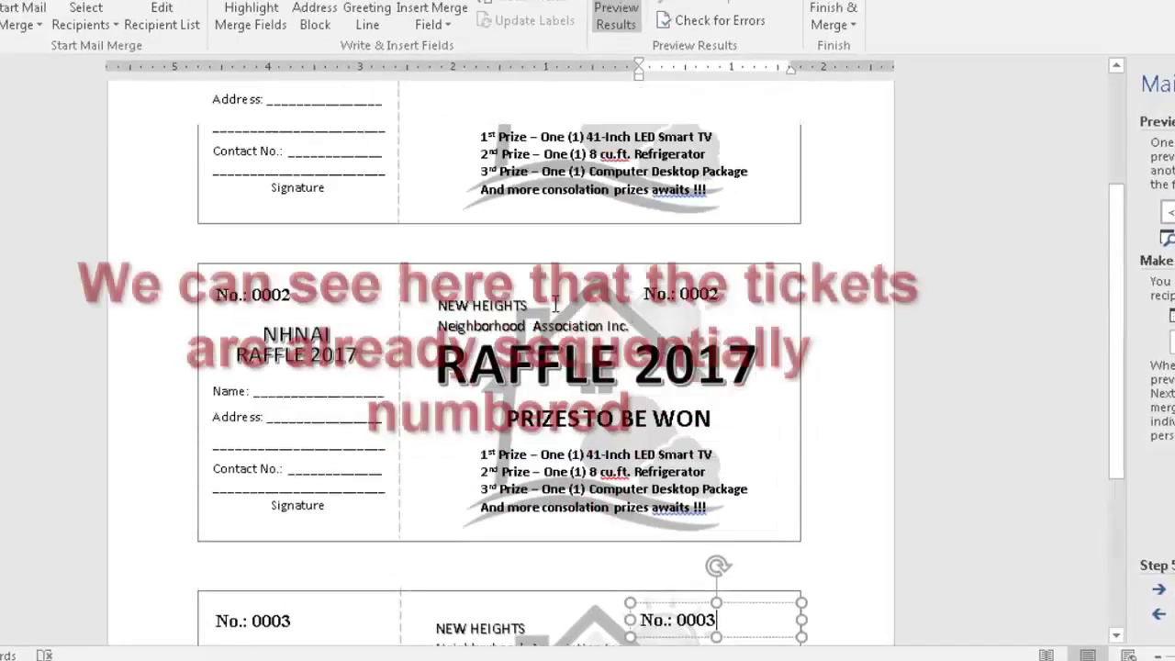
scroll(413, 257, "up", 1)
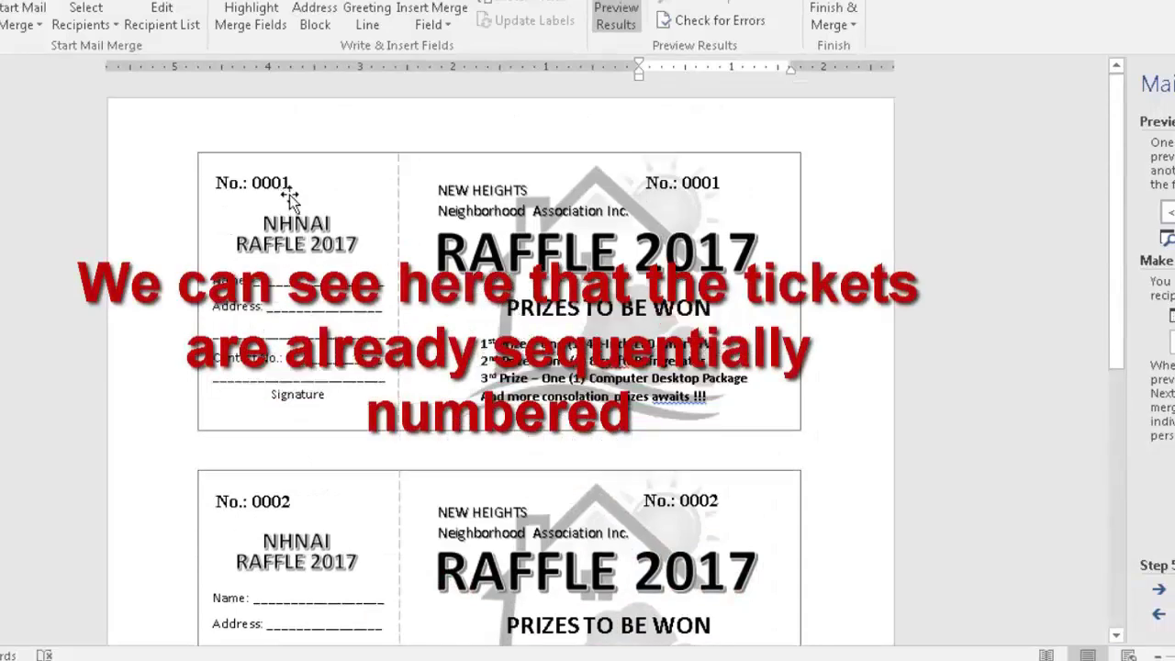
scroll(698, 505, "down", 3)
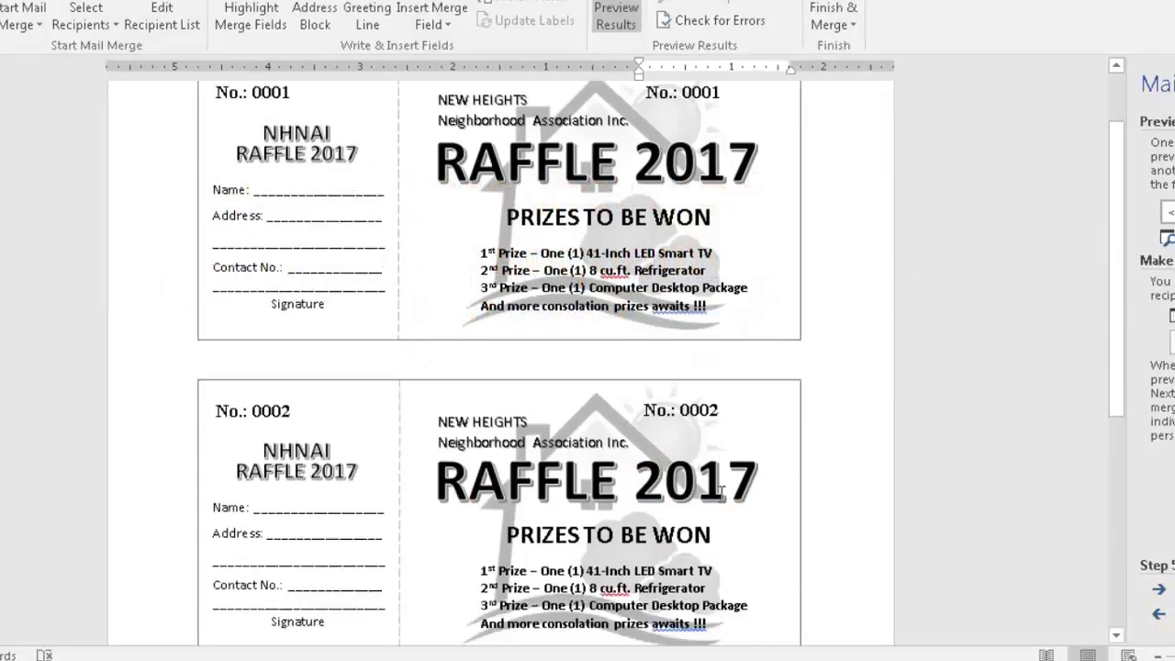
left_click(716, 601)
scroll(708, 485, "down", 4)
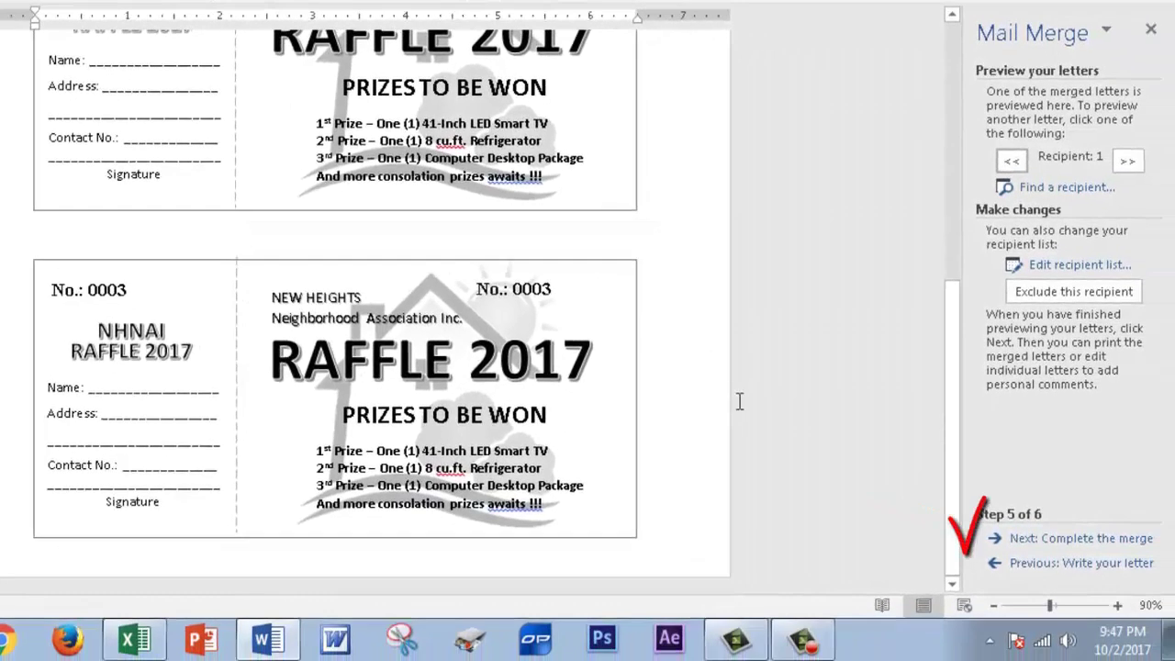
Step: Complete the merge and choose to print all records
left_click(1083, 539)
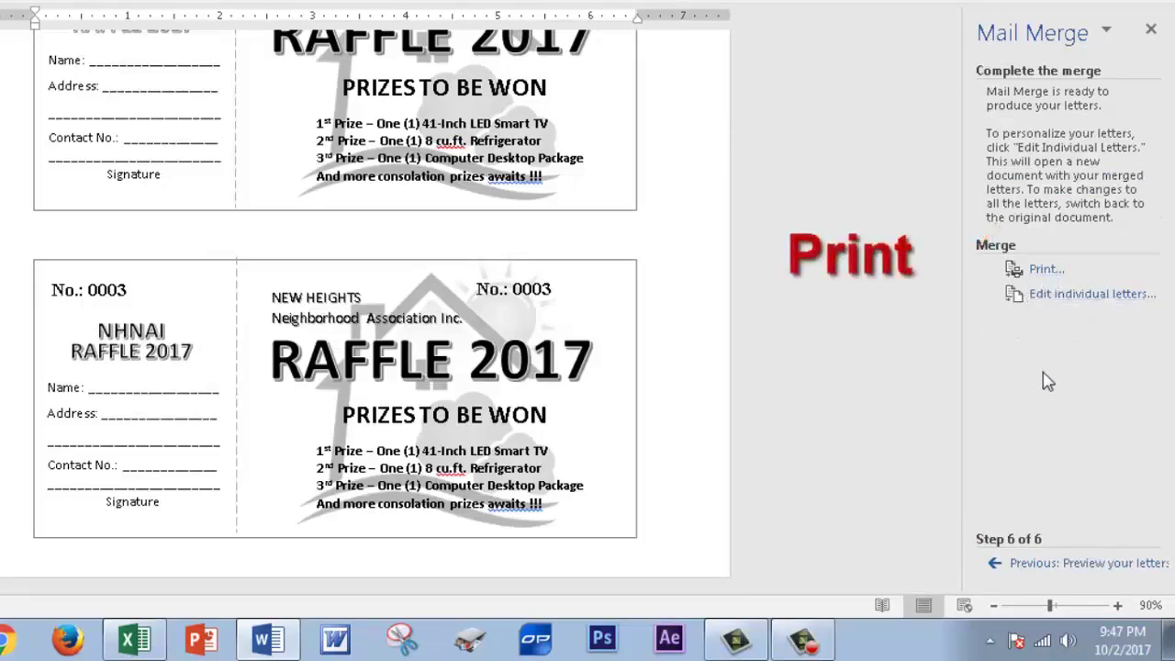
left_click(1047, 270)
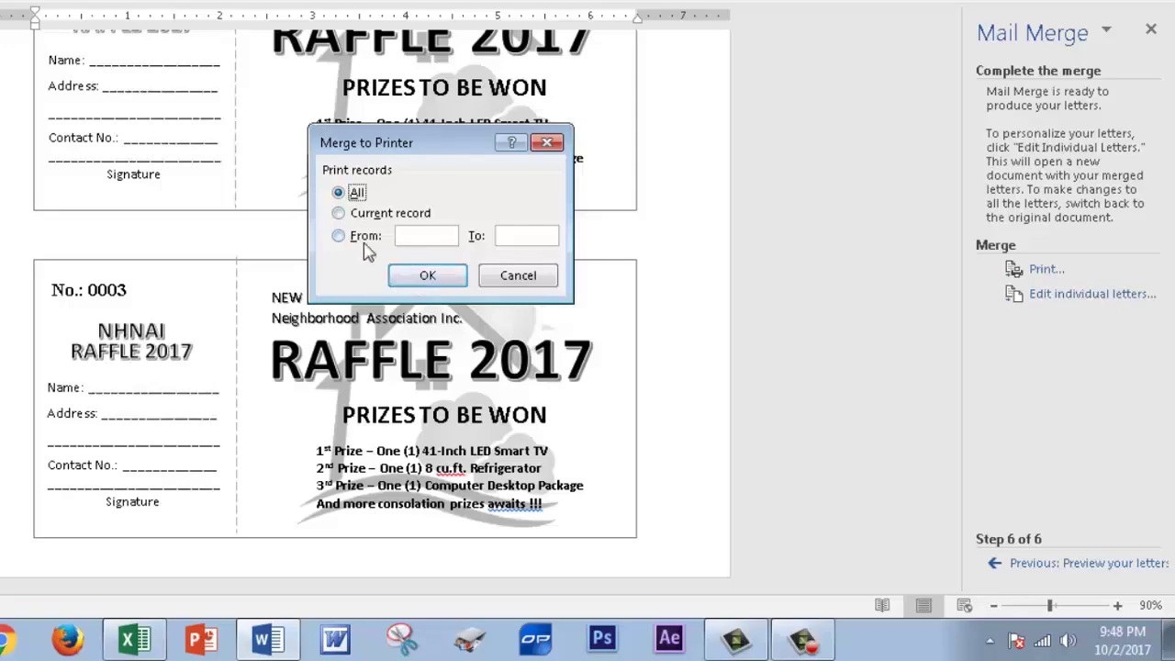
left_click(424, 277)
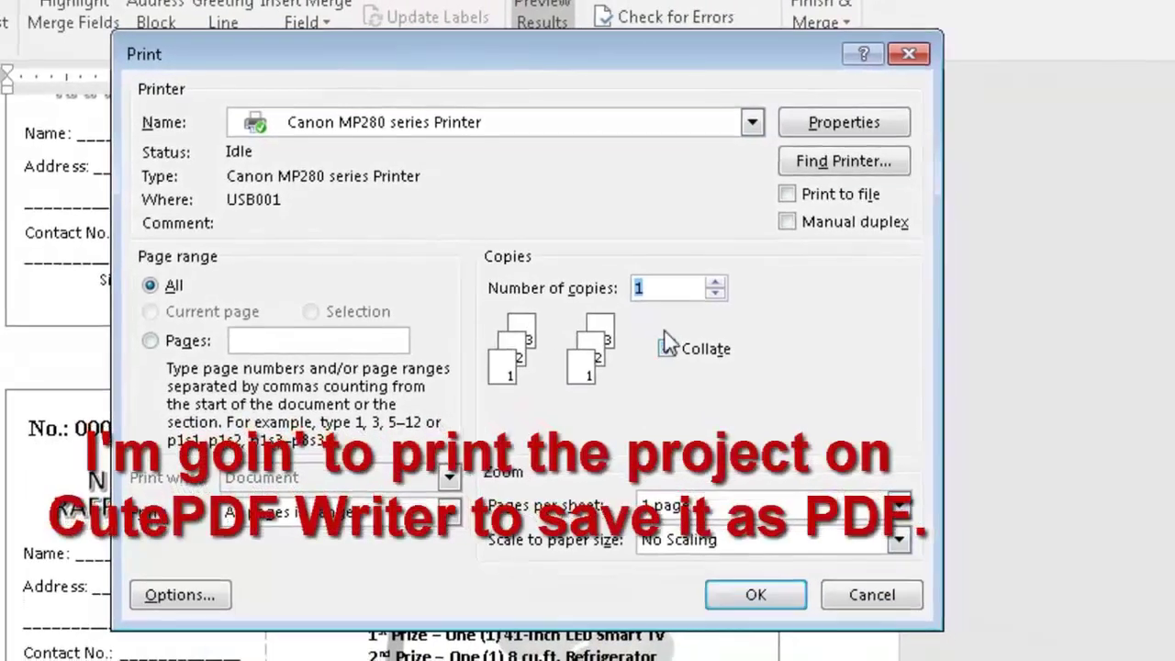
Step: Print the merged tickets to the CutePDF Writer printer
left_click(631, 128)
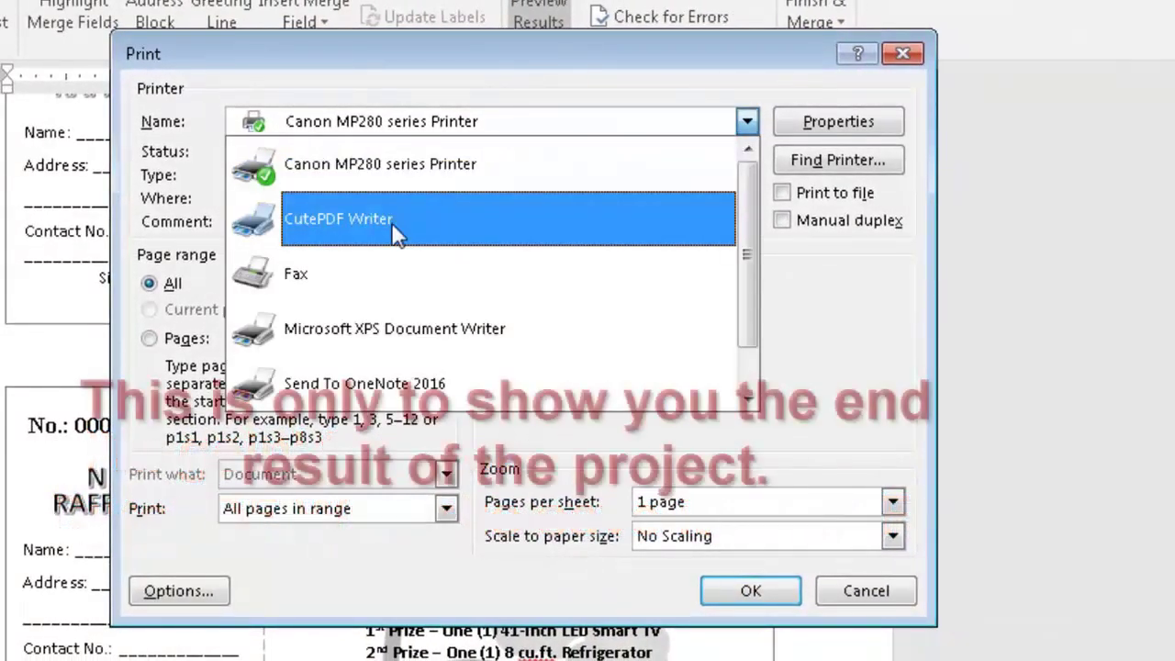
left_click(395, 231)
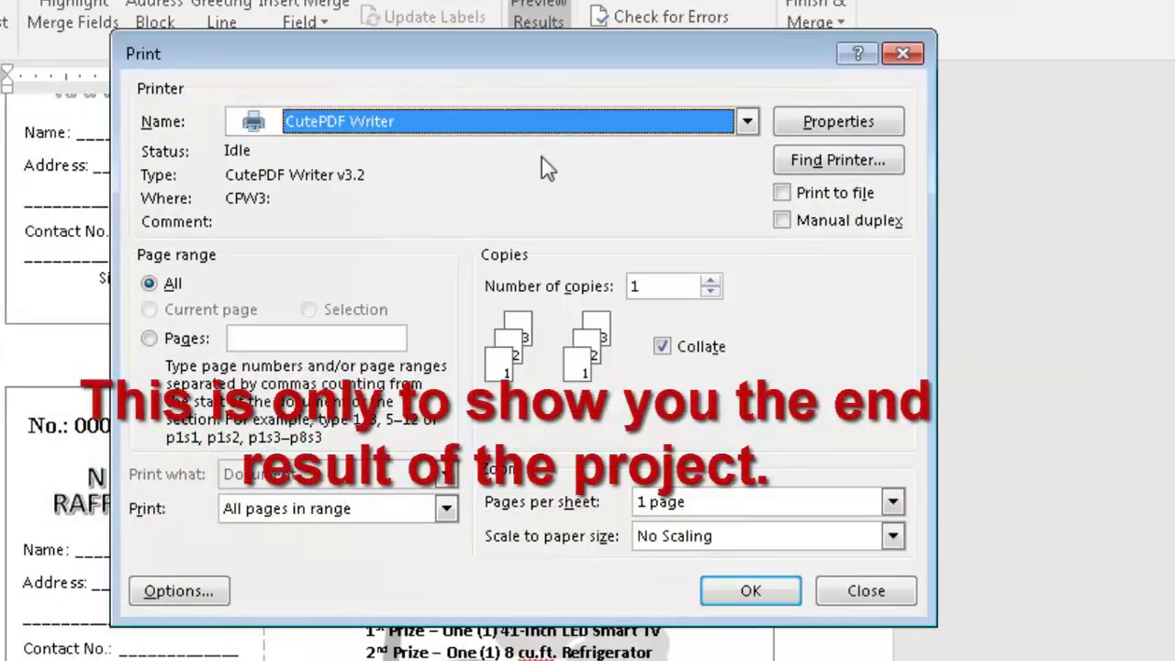
left_click(751, 591)
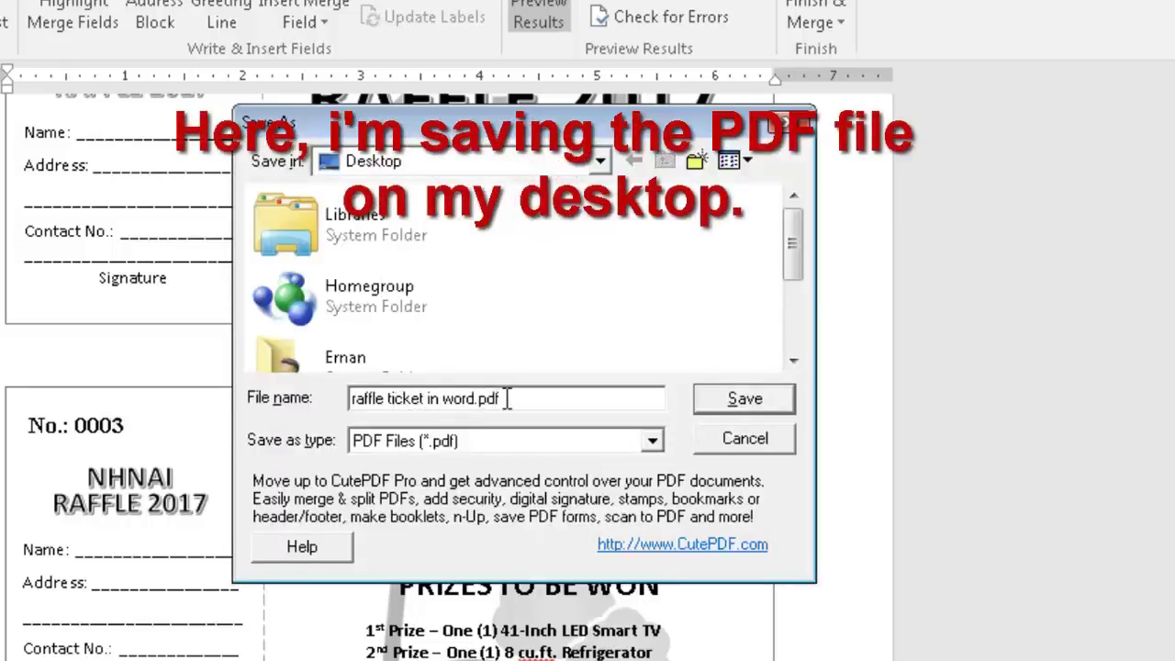
Step: Save the PDF to the desktop under the name 'raffle tickets with numbers'
left_click_drag(507, 399, 350, 398)
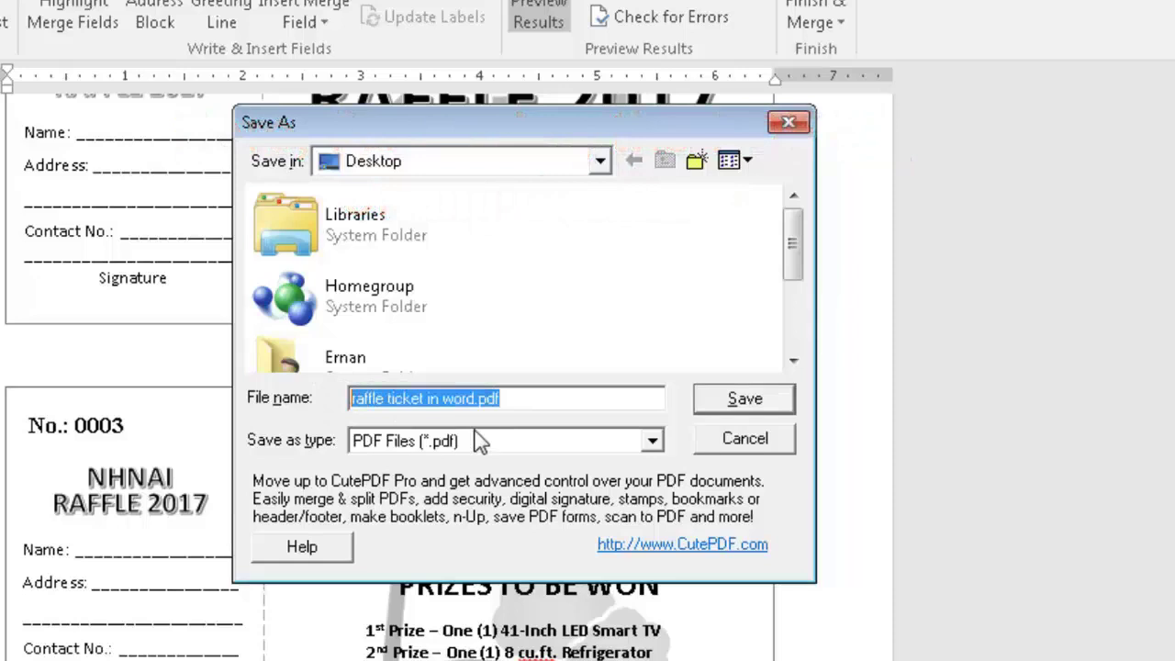
type("raffle")
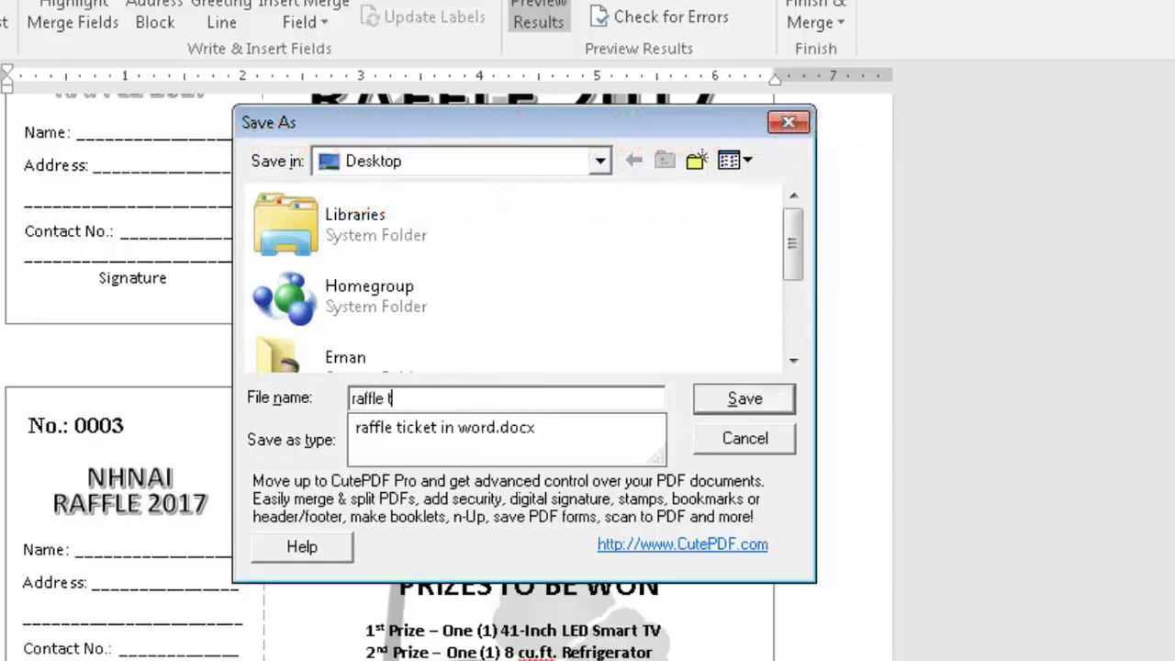
type("ts with numbers")
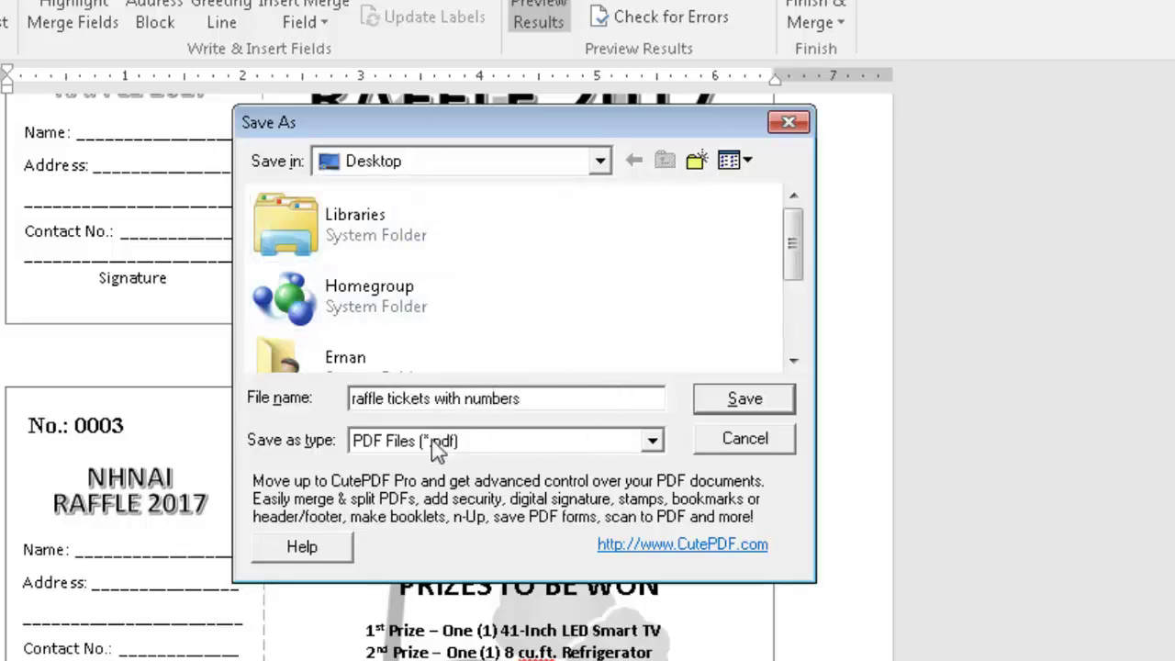
left_click(733, 403)
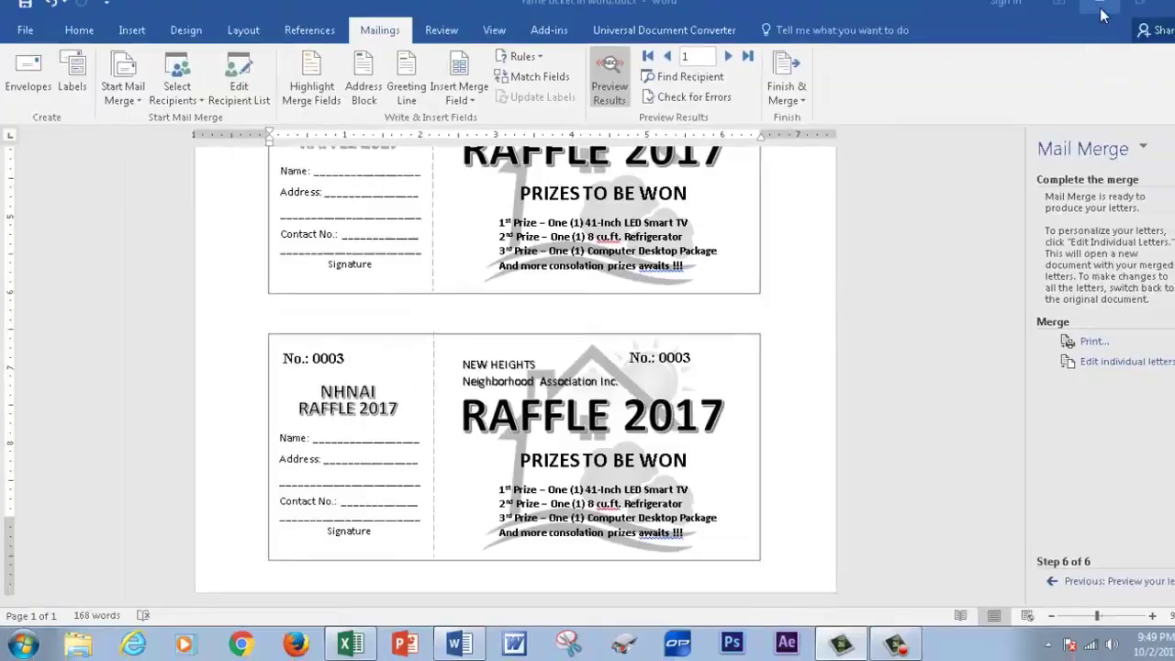
Step: Minimize Word, confirm 0045 is the last Excel ticket number, and open the desktop PDF
left_click(1100, 8)
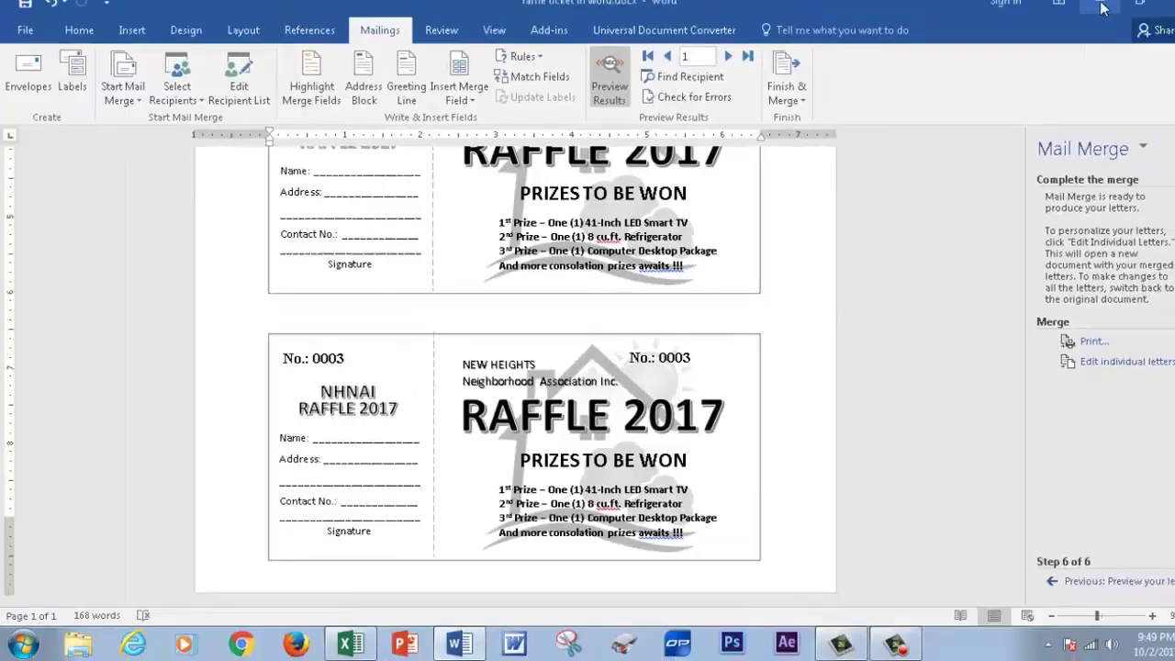
left_click(349, 643)
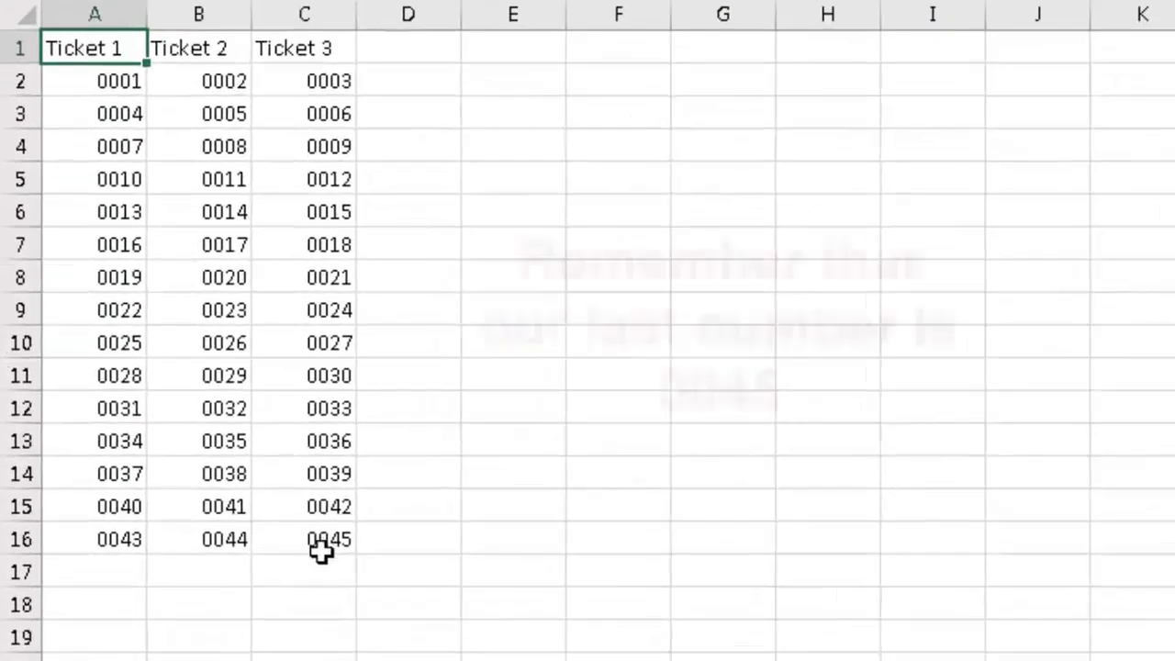
left_click(307, 547)
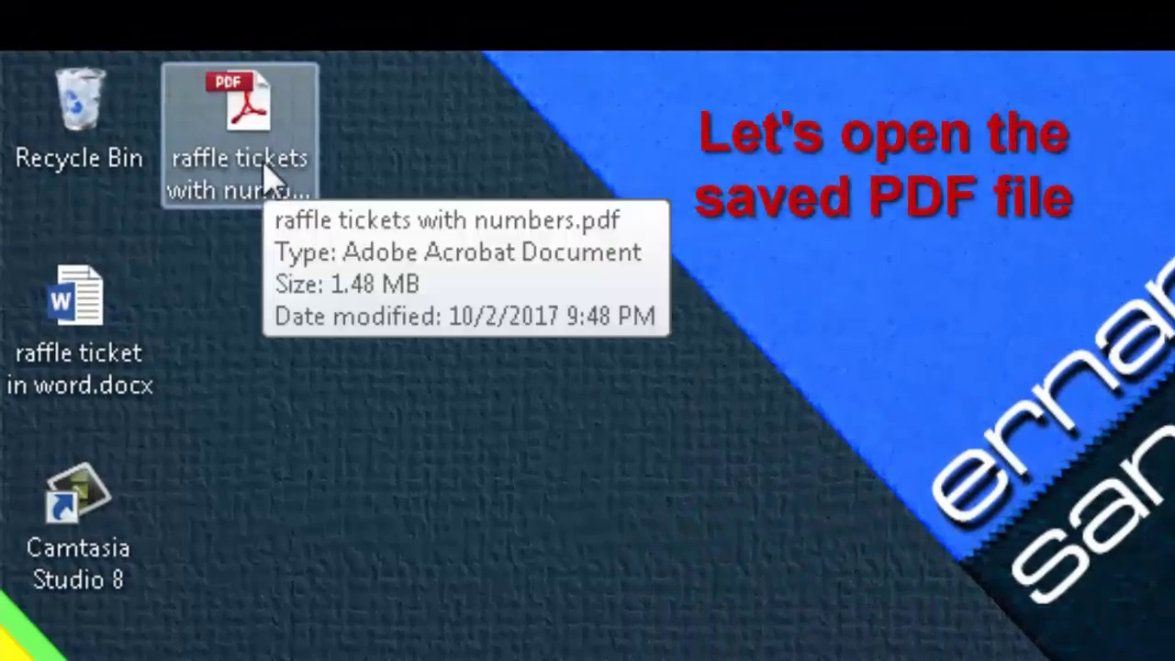
double_click(266, 175)
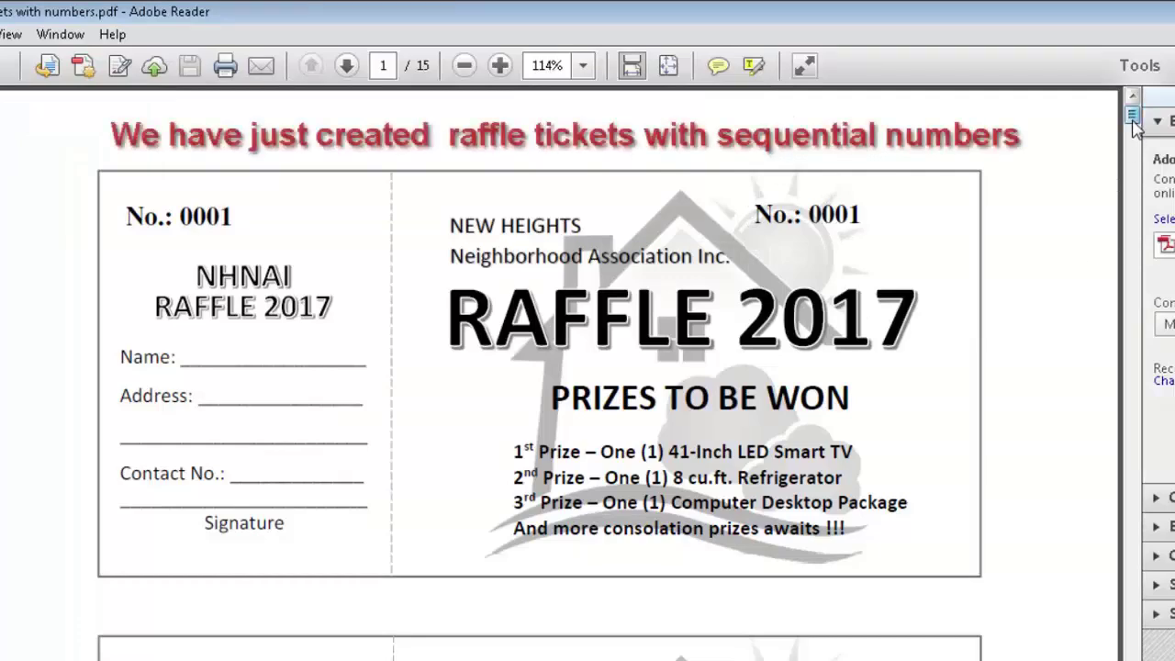
Step: Scroll through the tickets PDF, then open Print from Adobe Reader's File menu
left_click_drag(1133, 114, 1128, 659)
scroll(539, 373, "down", 1)
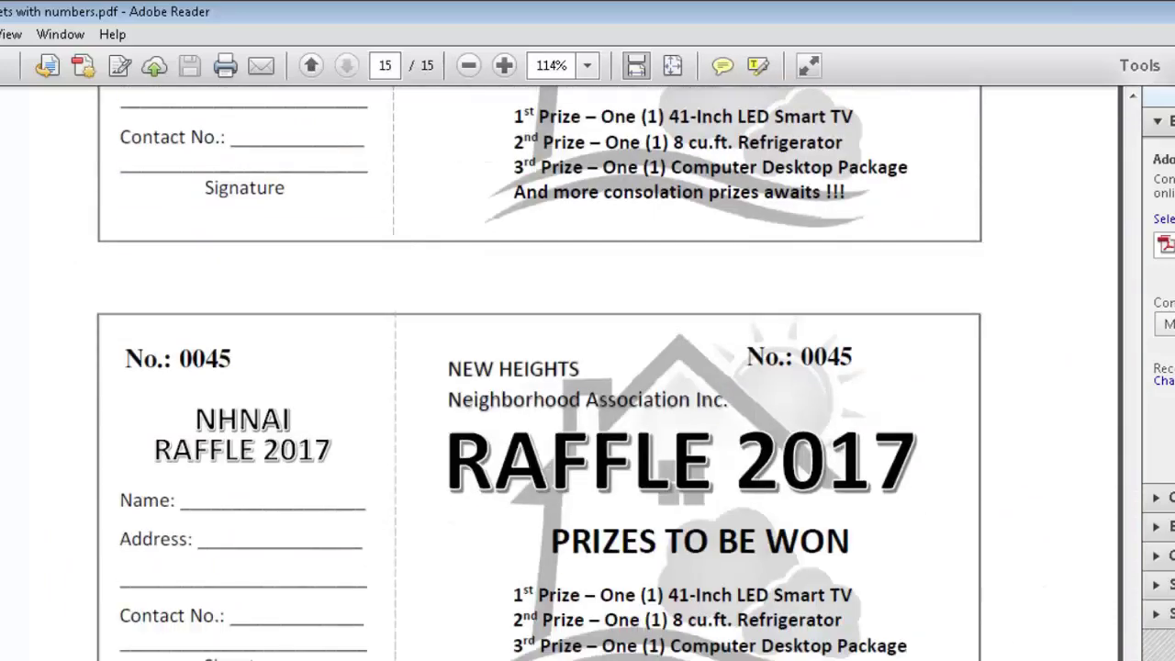
left_click_drag(979, 624, 979, 88)
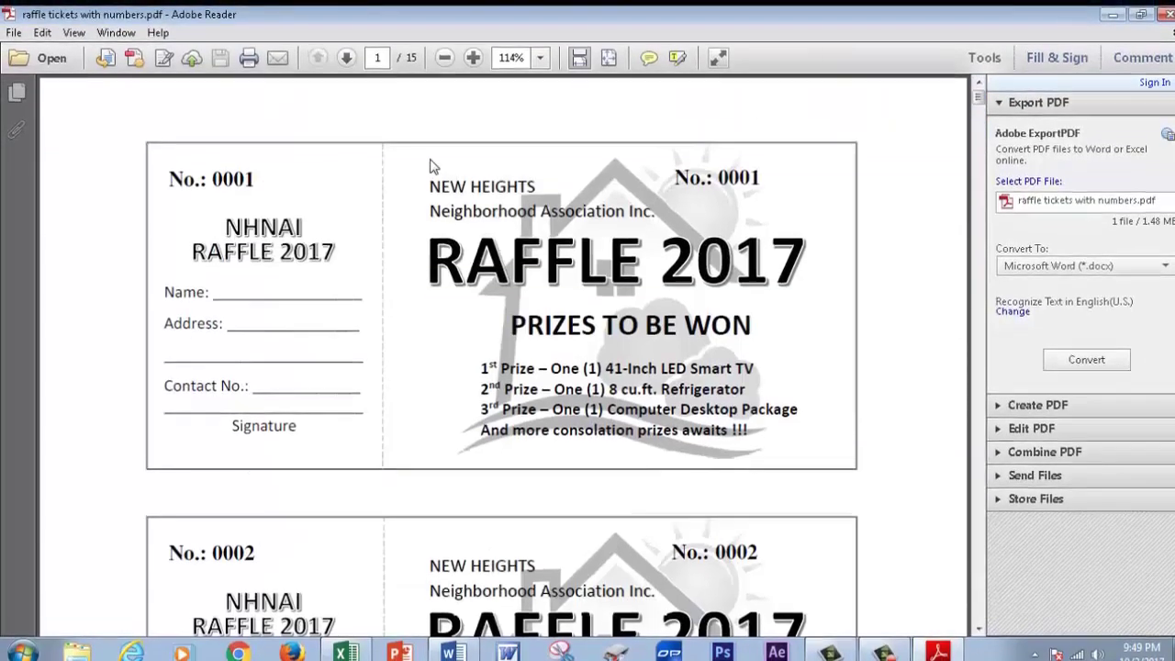
left_click(14, 38)
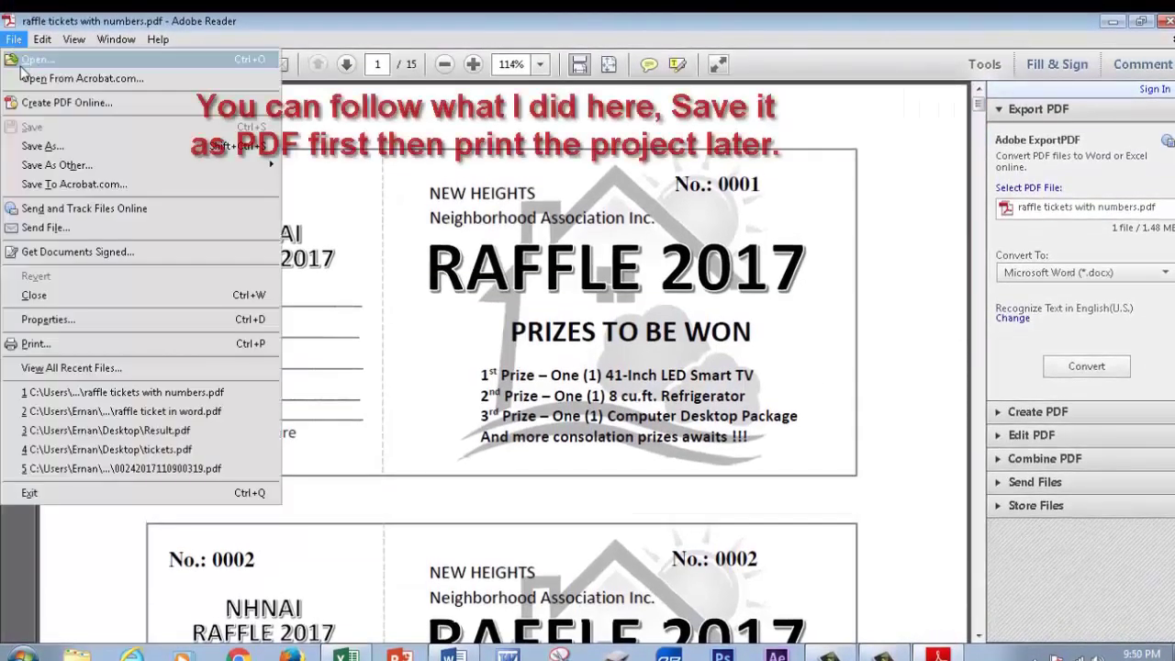
left_click(73, 344)
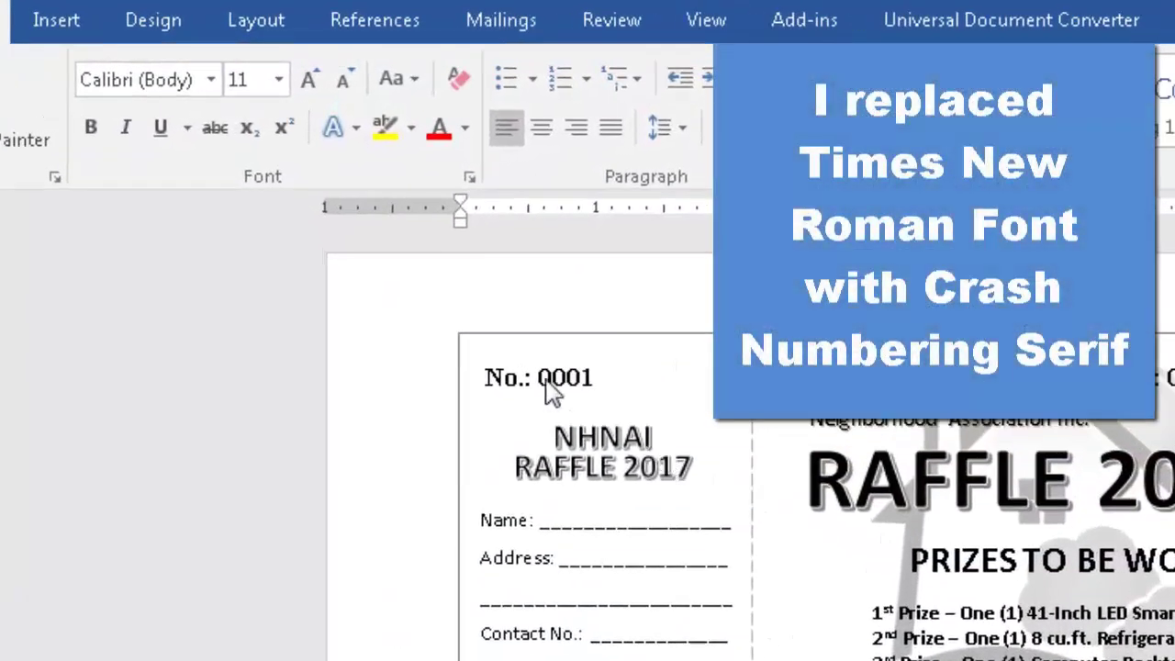
Step: Apply the Crash Numbering Serif font to the first ticket number 0001
double_click(571, 371)
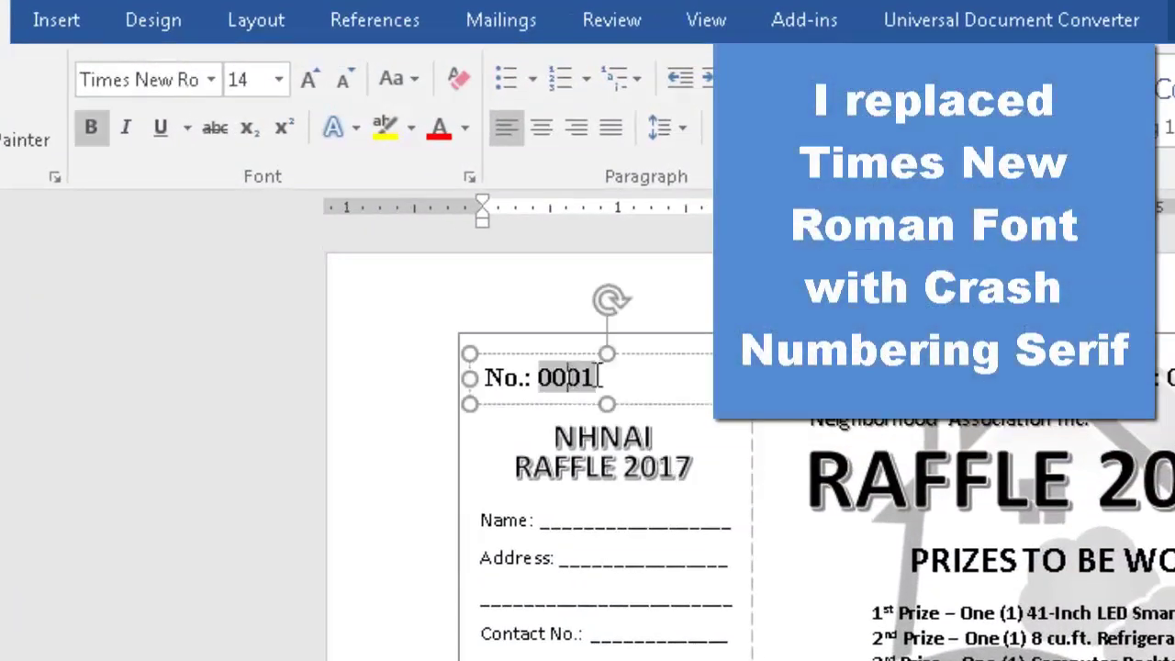
left_click_drag(608, 370, 526, 377)
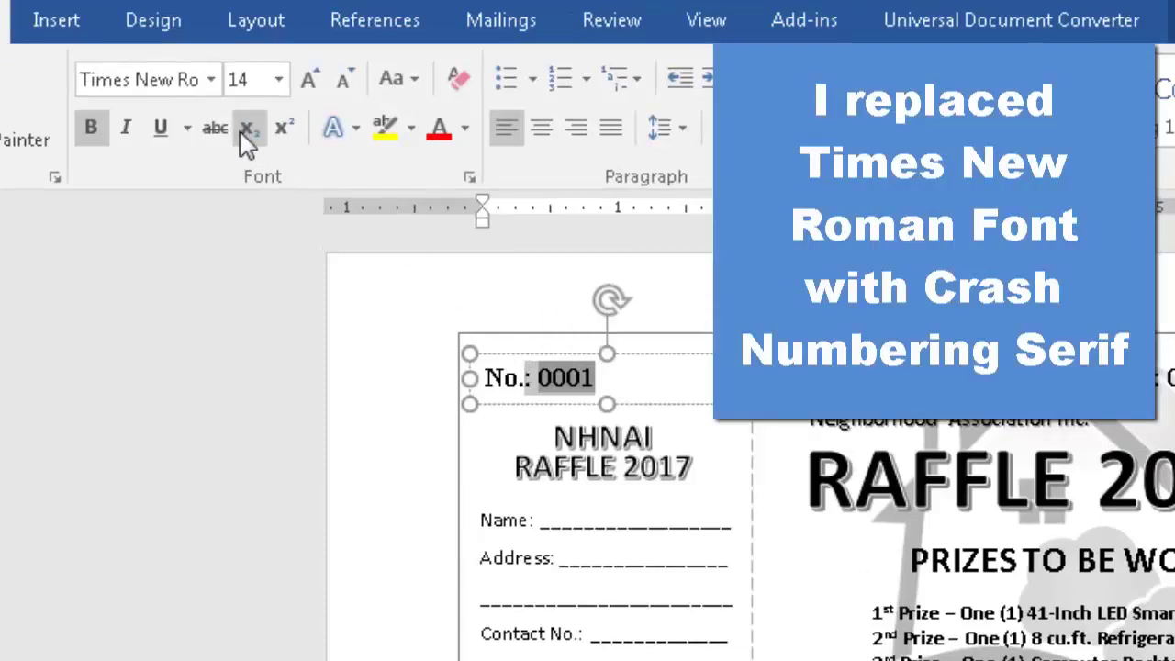
left_click(191, 73)
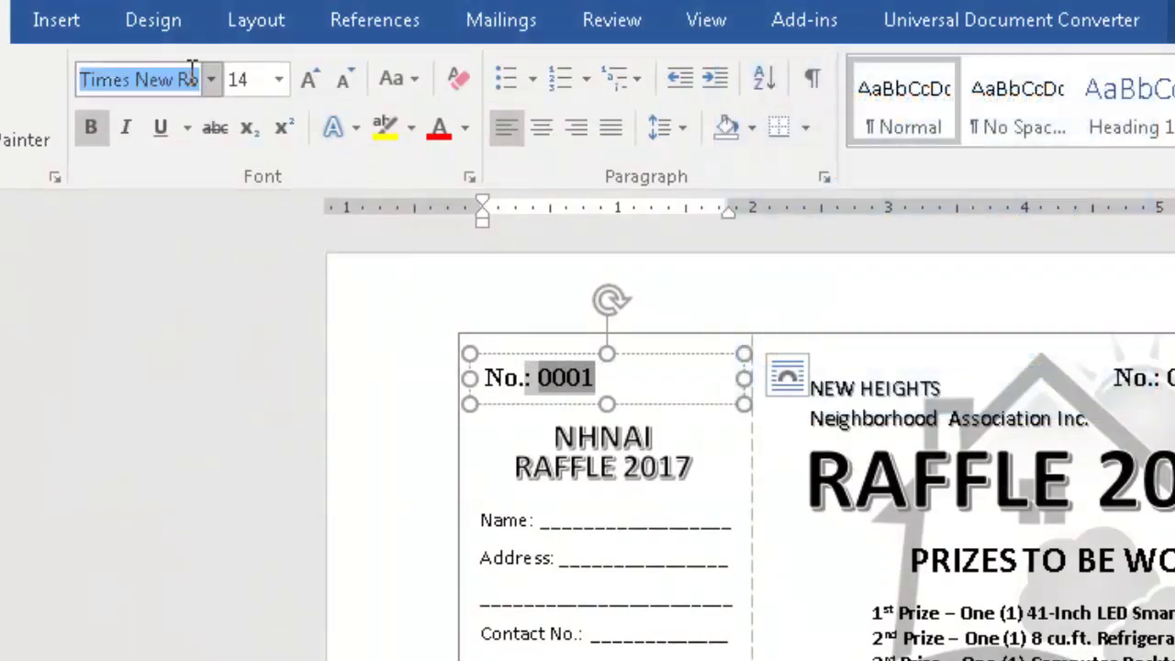
type("CrashNumberi")
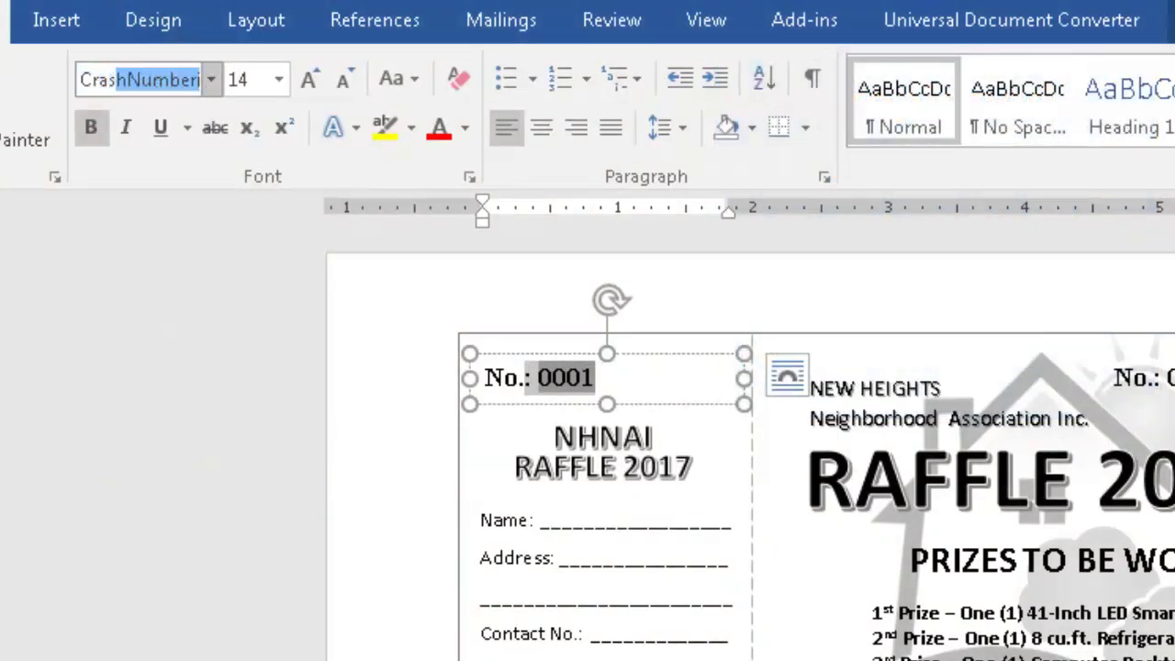
key("Return")
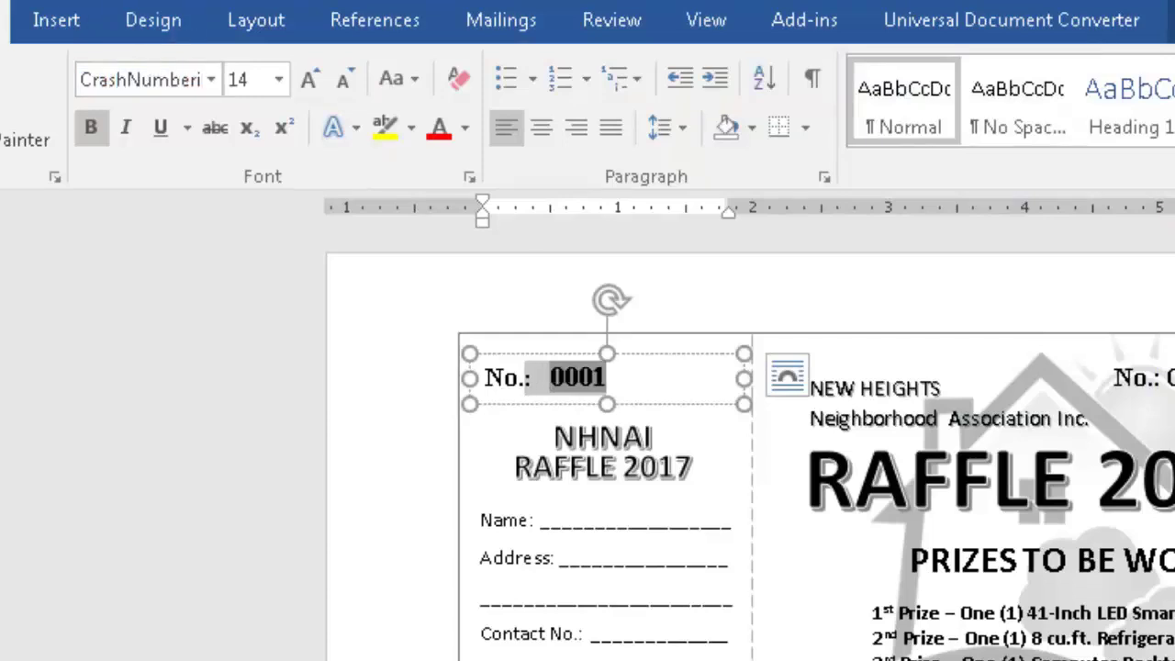
Step: Colour the number 0001 red and set its font size to 16
left_click(465, 130)
left_click(465, 412)
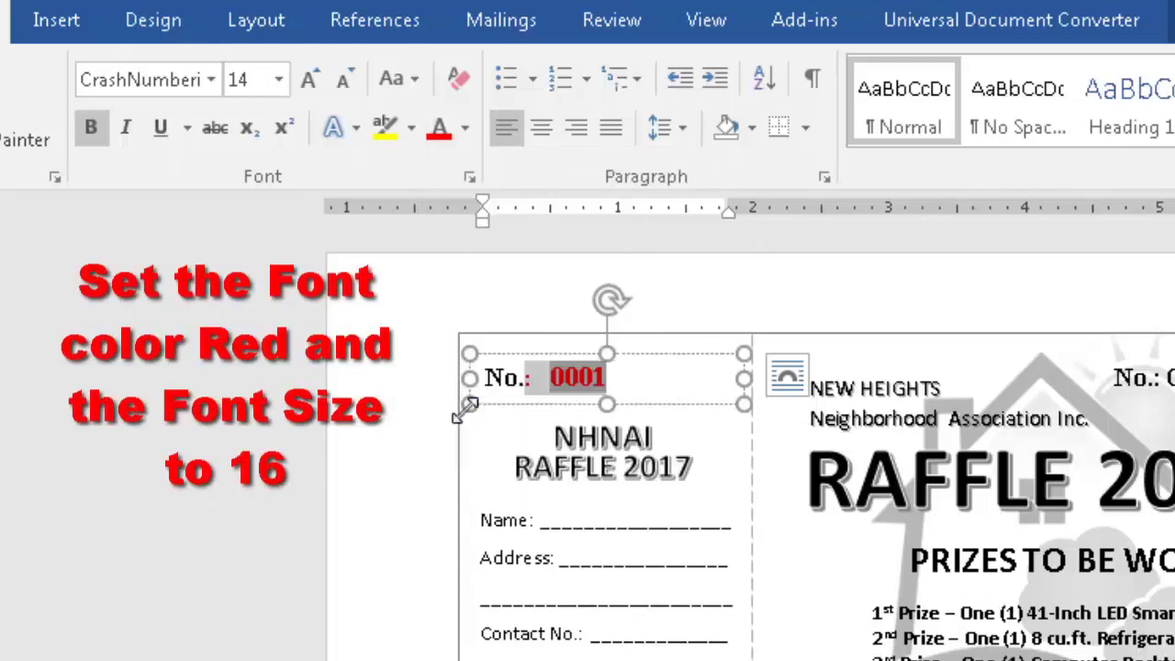
left_click(638, 384)
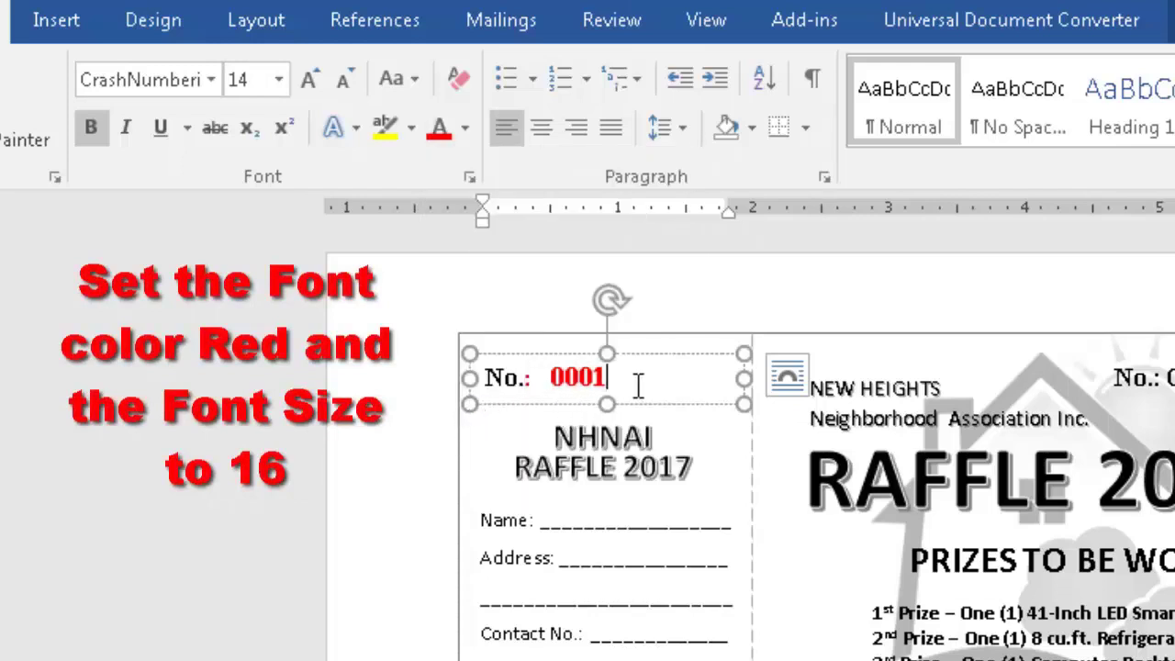
left_click_drag(638, 384, 549, 378)
left_click(278, 80)
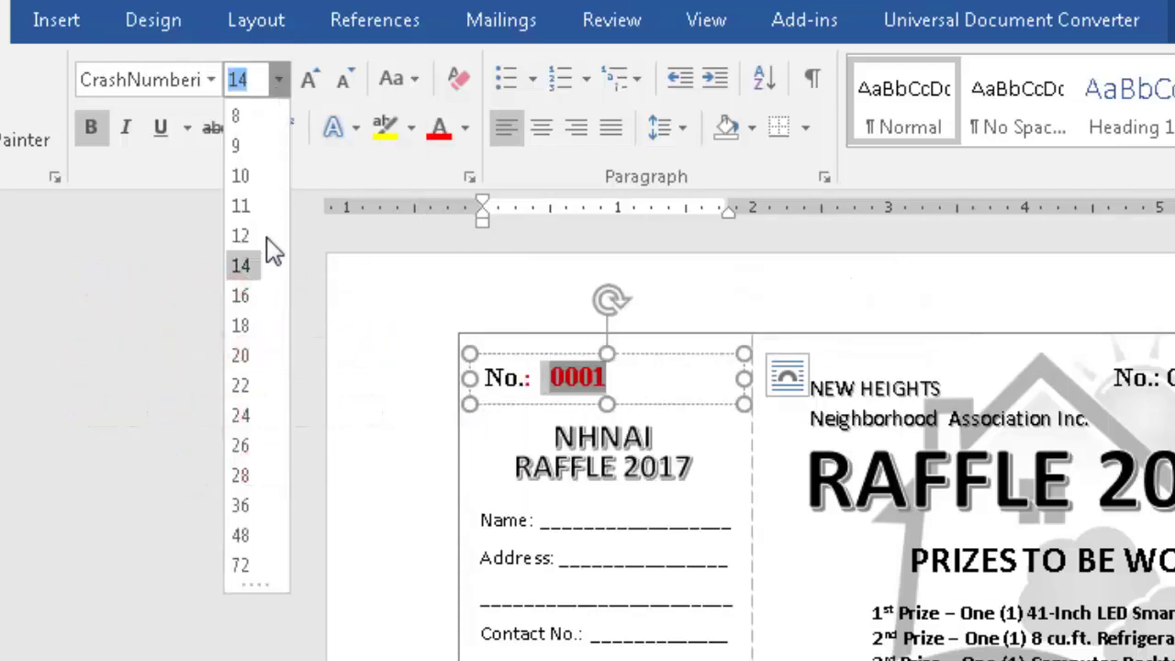
left_click(254, 297)
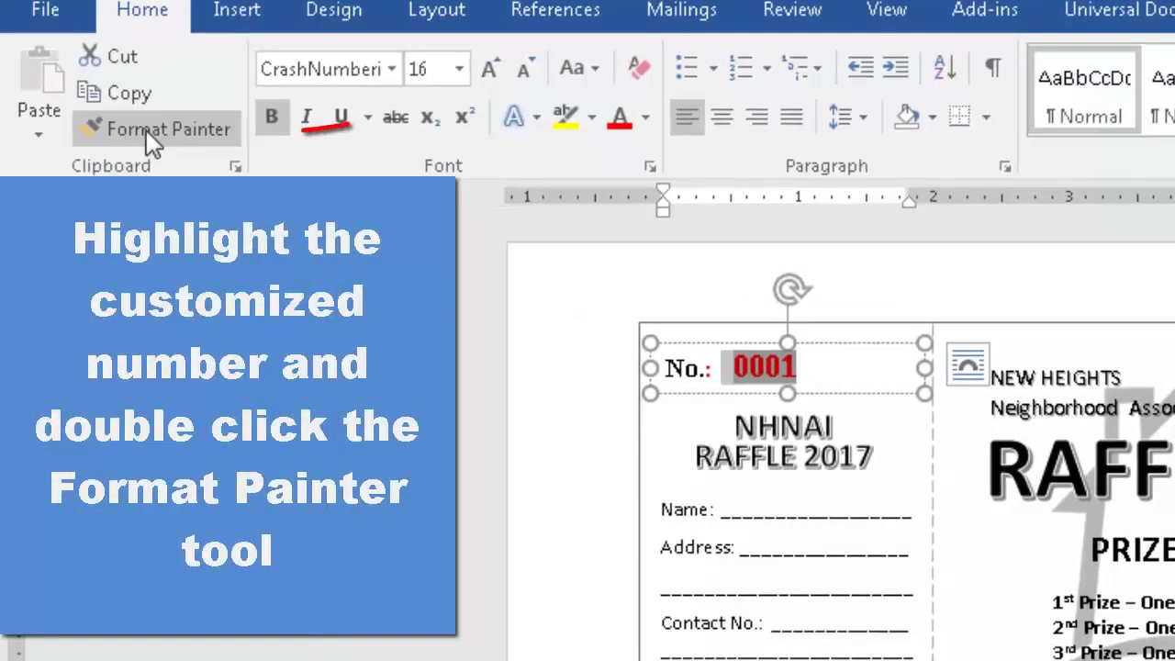
Step: Format Painter the red size-16 style onto both 0002 and both 0003 numbers
double_click(146, 130)
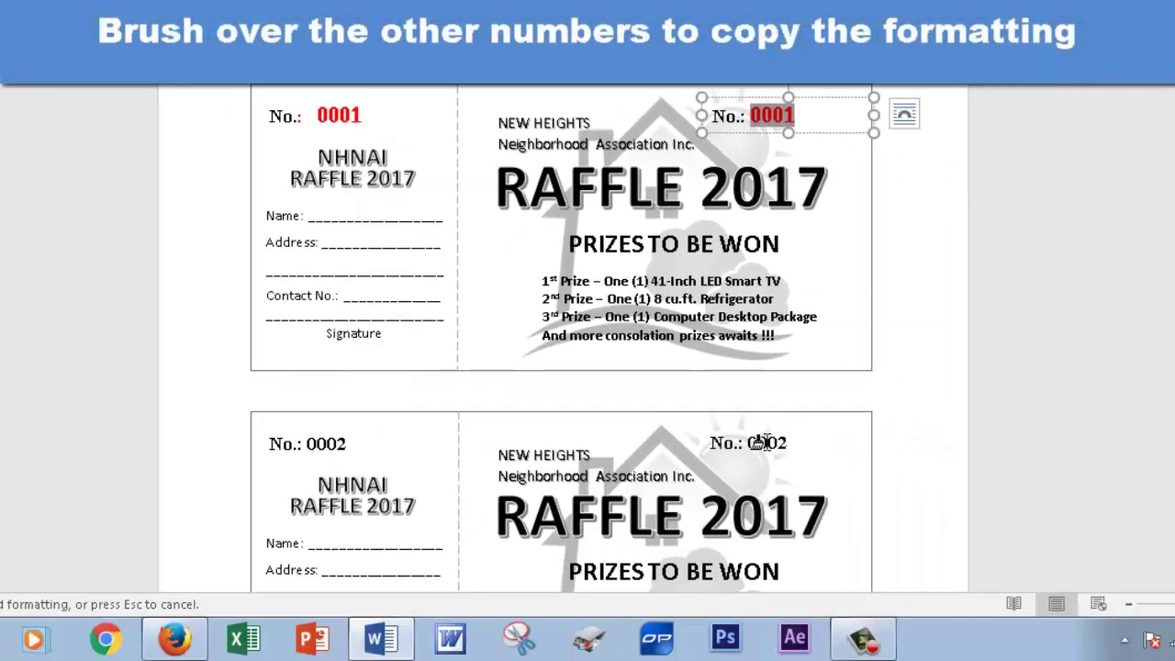
left_click_drag(758, 443, 747, 444)
left_click_drag(347, 445, 308, 446)
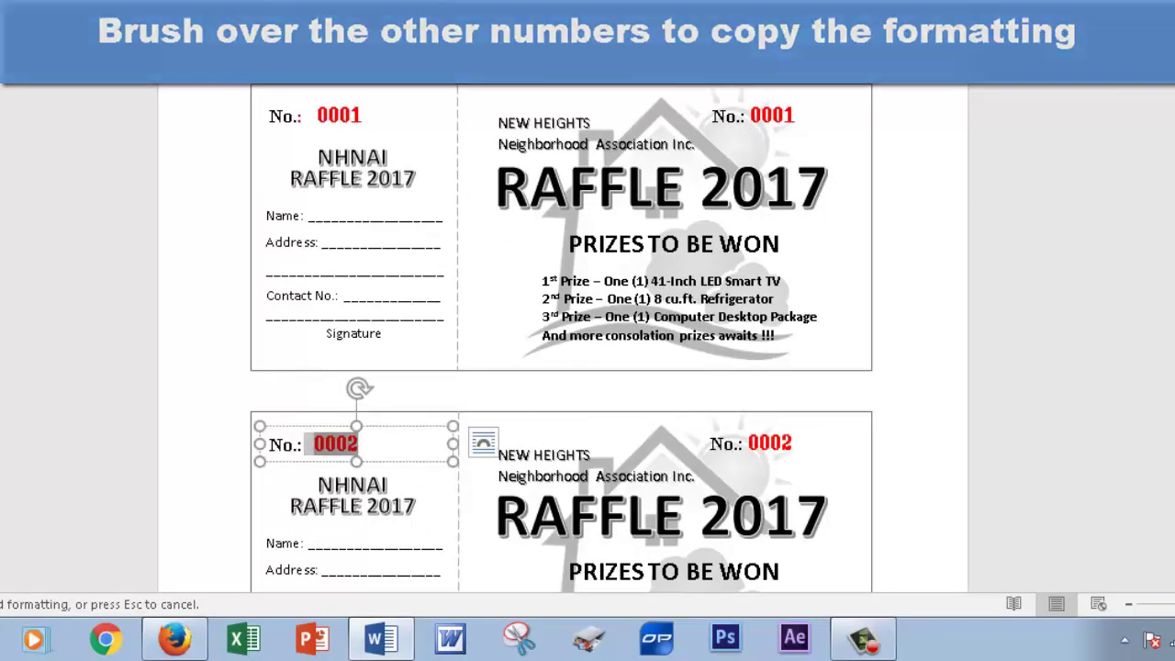
scroll(588, 340, "down", 1)
scroll(588, 340, "down", 3)
scroll(588, 340, "down", 2)
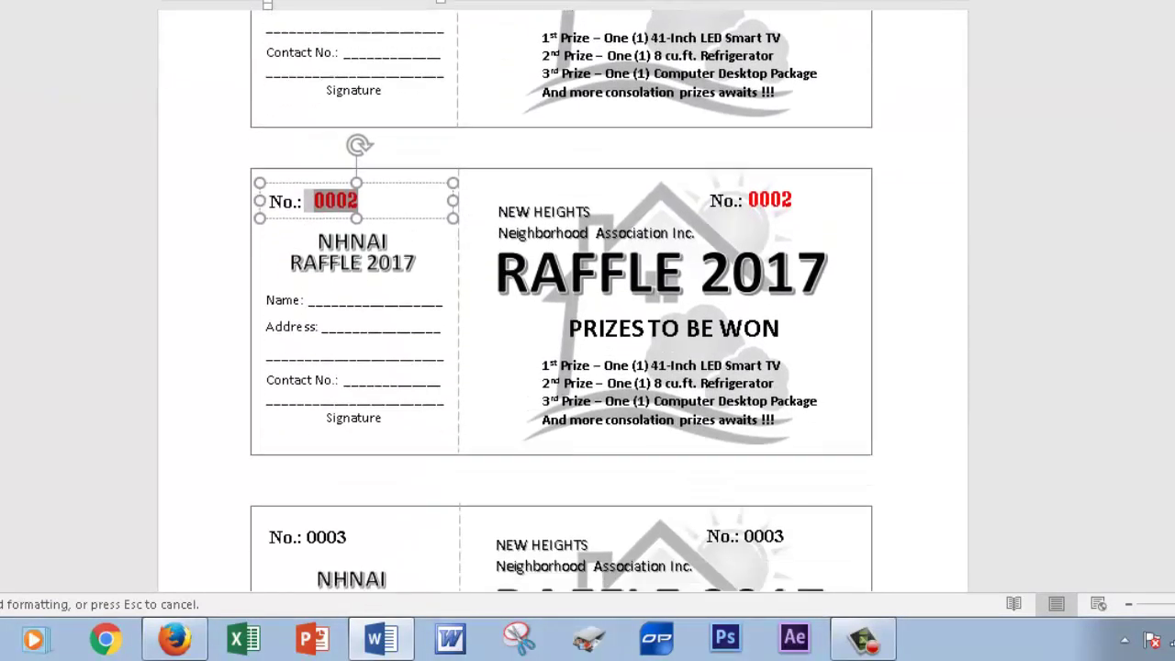
scroll(614, 432, "down", 2)
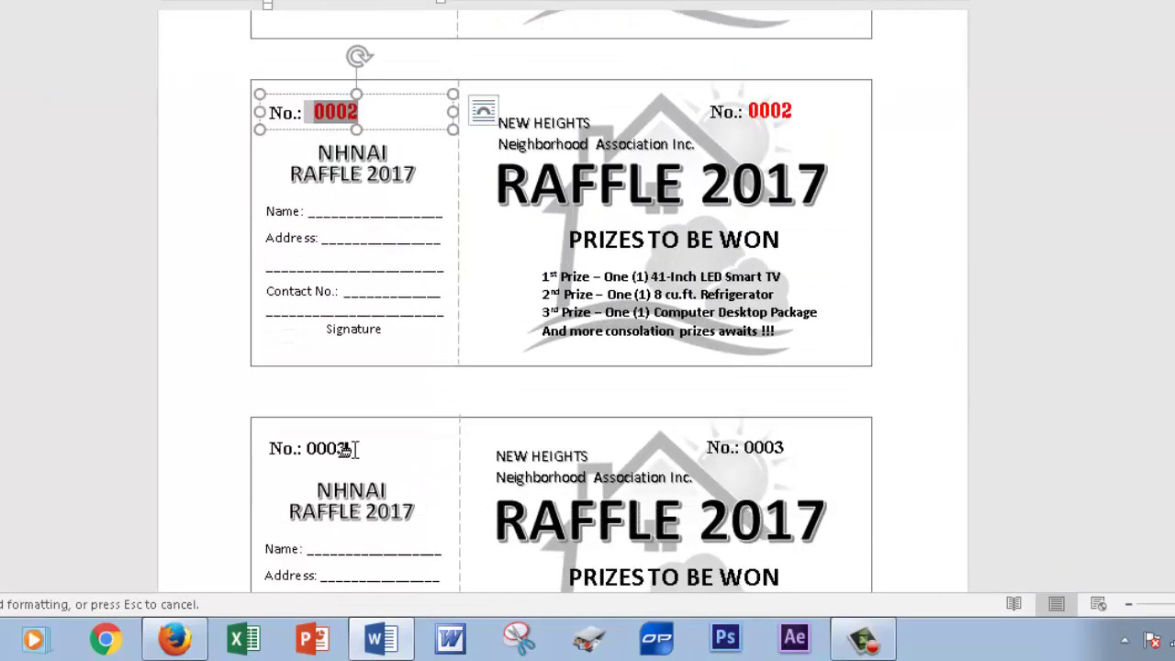
left_click_drag(347, 448, 308, 448)
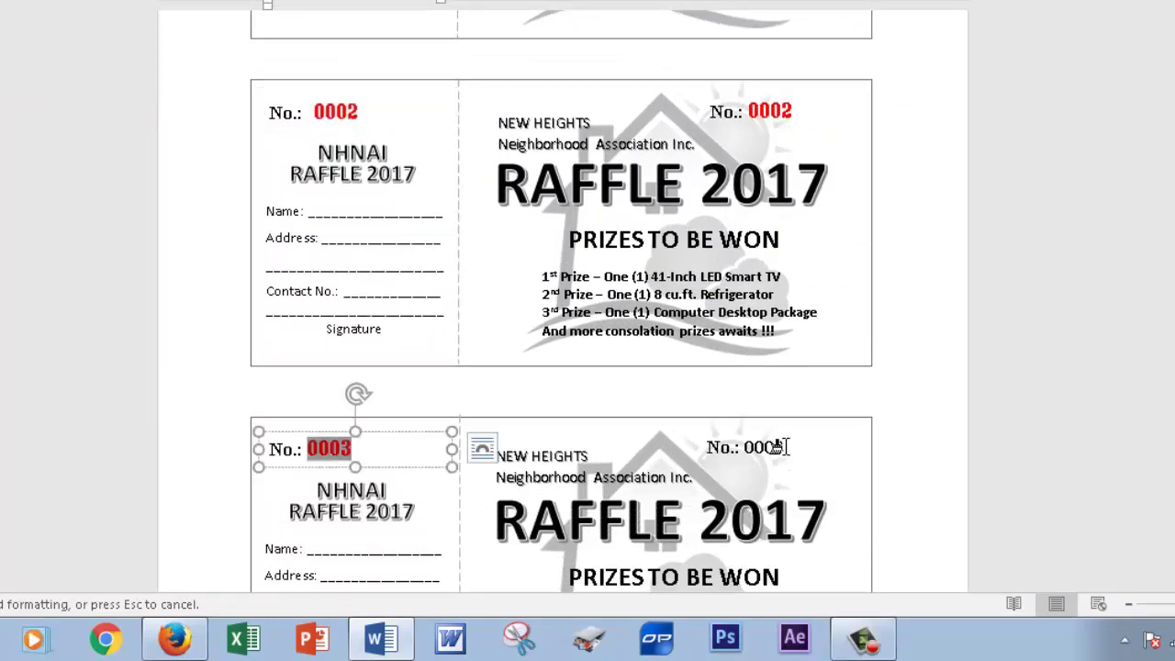
left_click_drag(778, 447, 744, 447)
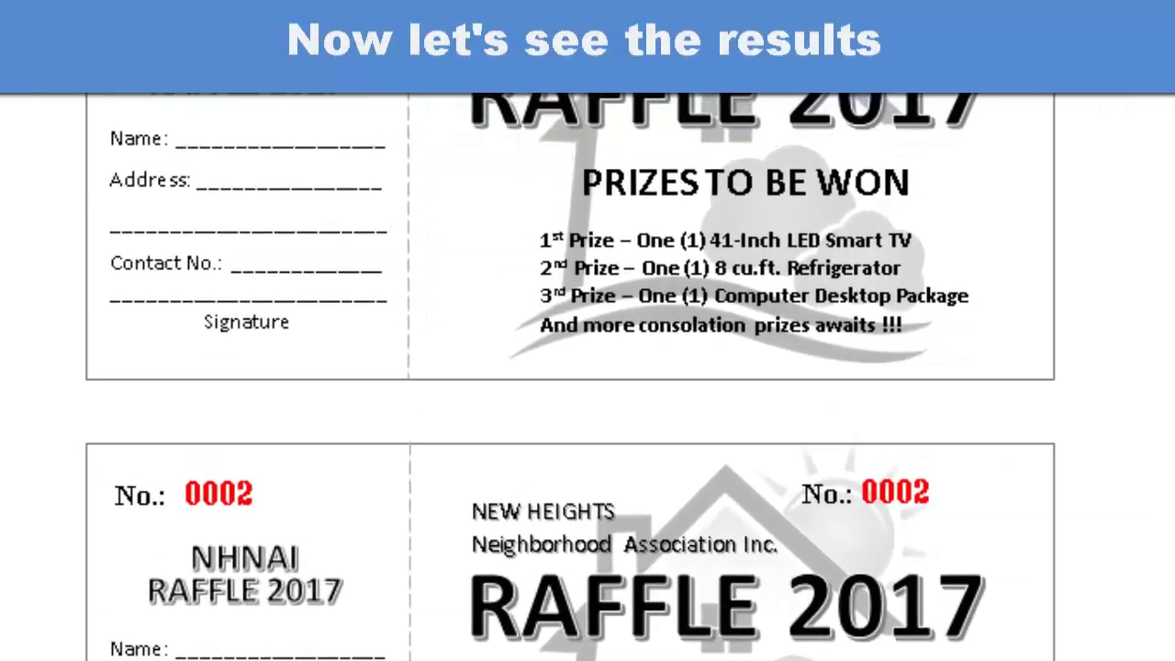
scroll(1162, 386, "up", 3)
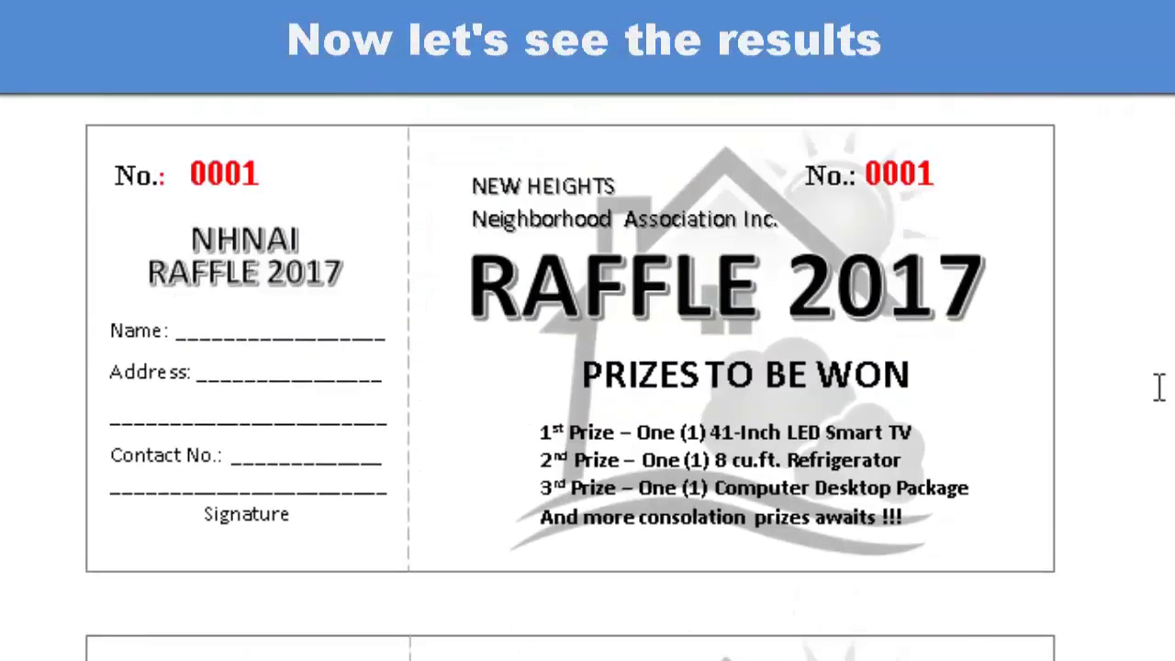
scroll(1159, 386, "down", 1)
scroll(1157, 386, "down", 2)
scroll(1155, 387, "down", 5)
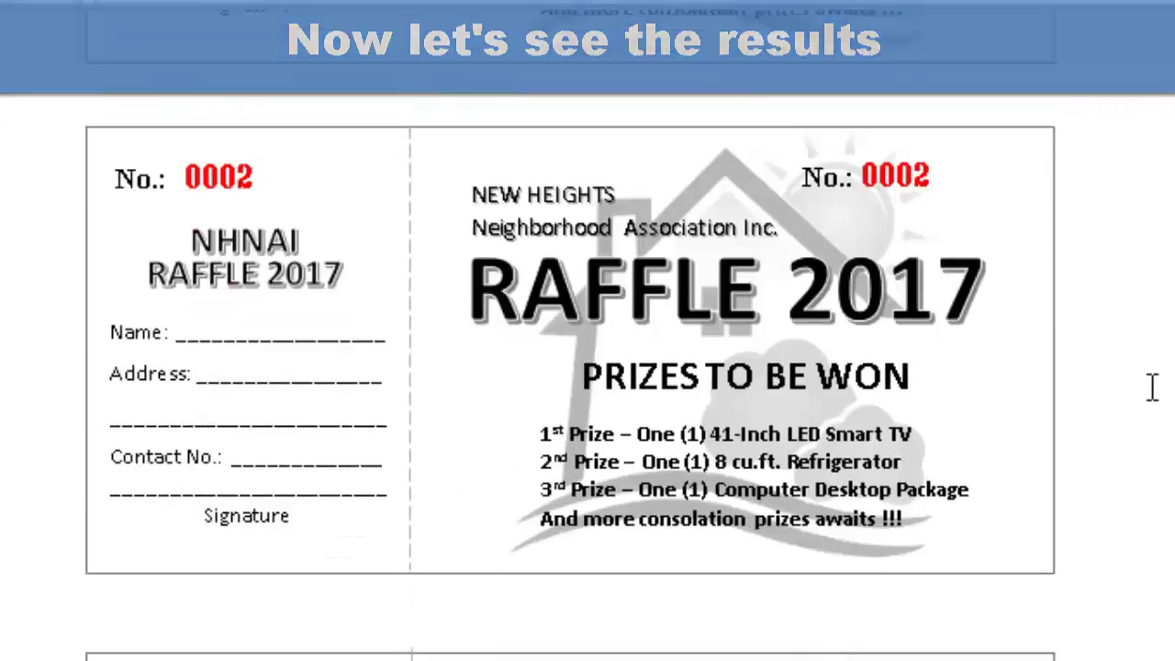
scroll(1152, 386, "down", 3)
scroll(1152, 386, "down", 1)
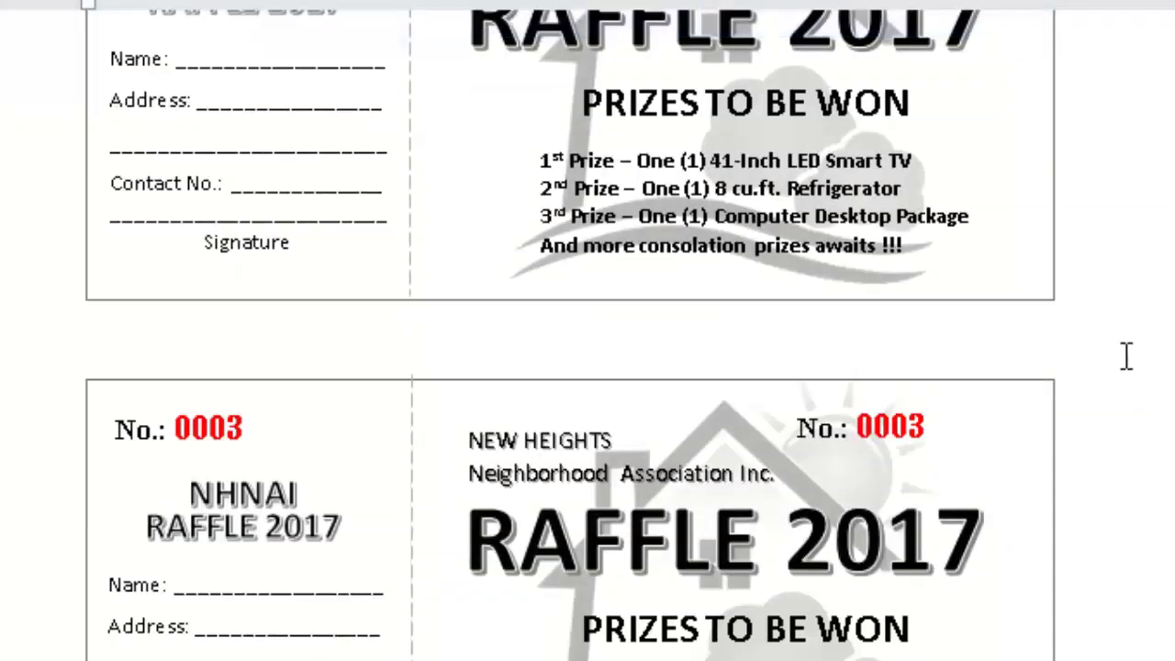
scroll(927, 473, "up", 1)
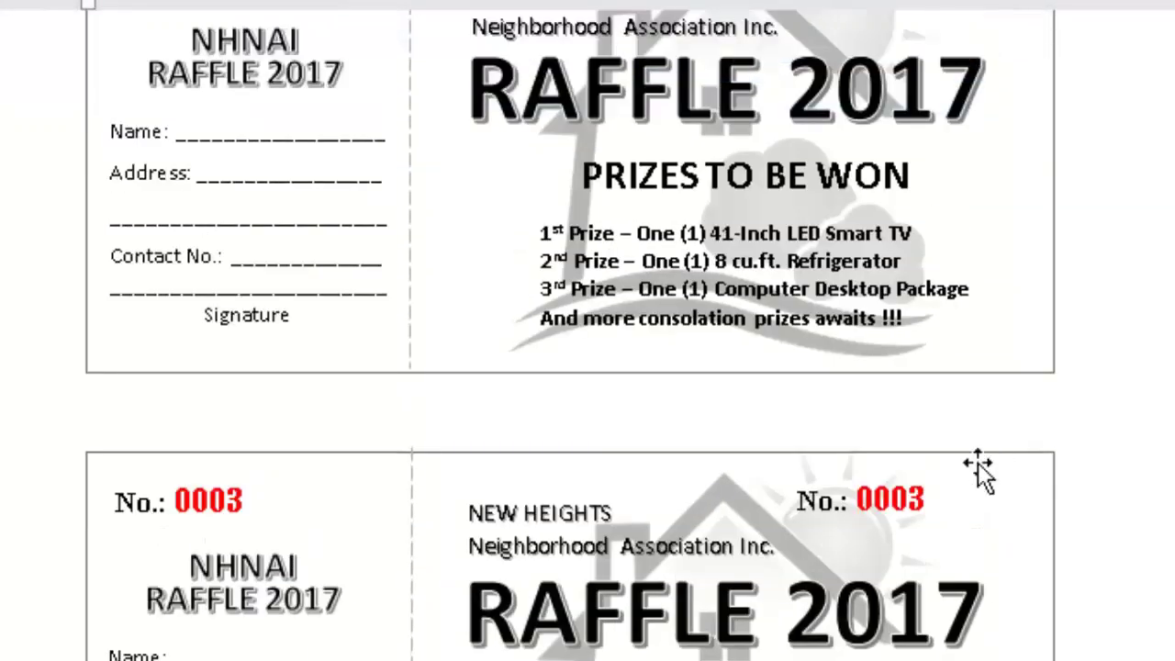
scroll(974, 440, "up", 4)
scroll(1001, 395, "up", 2)
scroll(1047, 372, "up", 2)
scroll(1047, 368, "up", 3)
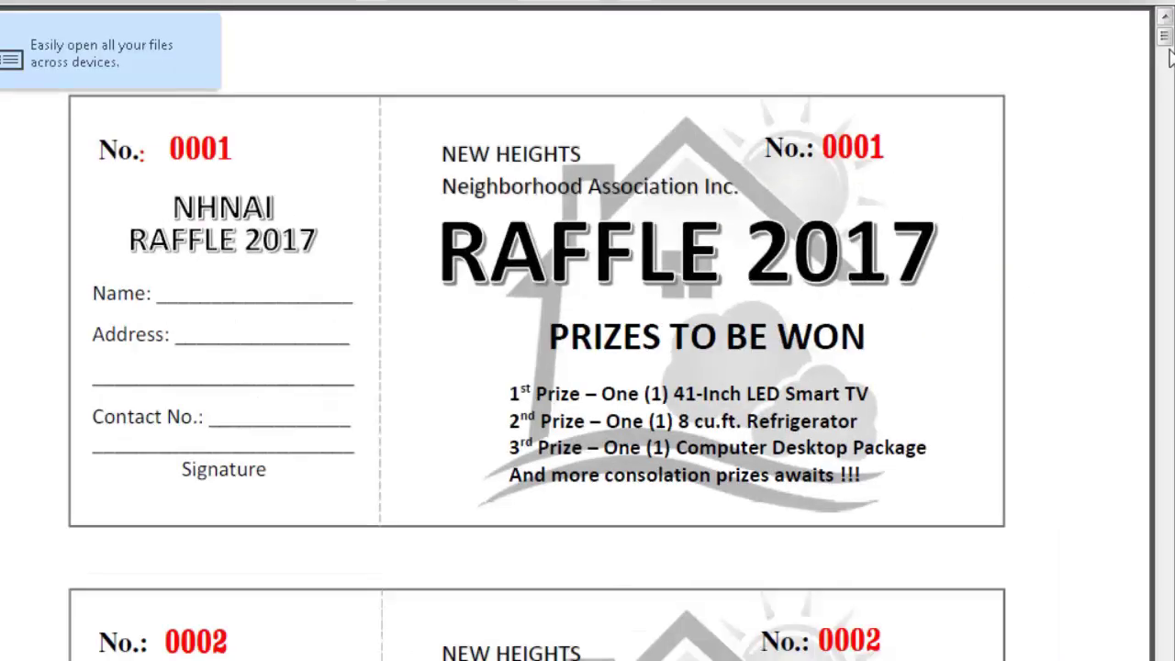
Step: Scroll through the PDF checking red numbers up to ticket 0045, then back to the top
left_click_drag(1170, 40, 1171, 119)
left_click_drag(1164, 133, 1138, 654)
scroll(536, 332, "down", 2)
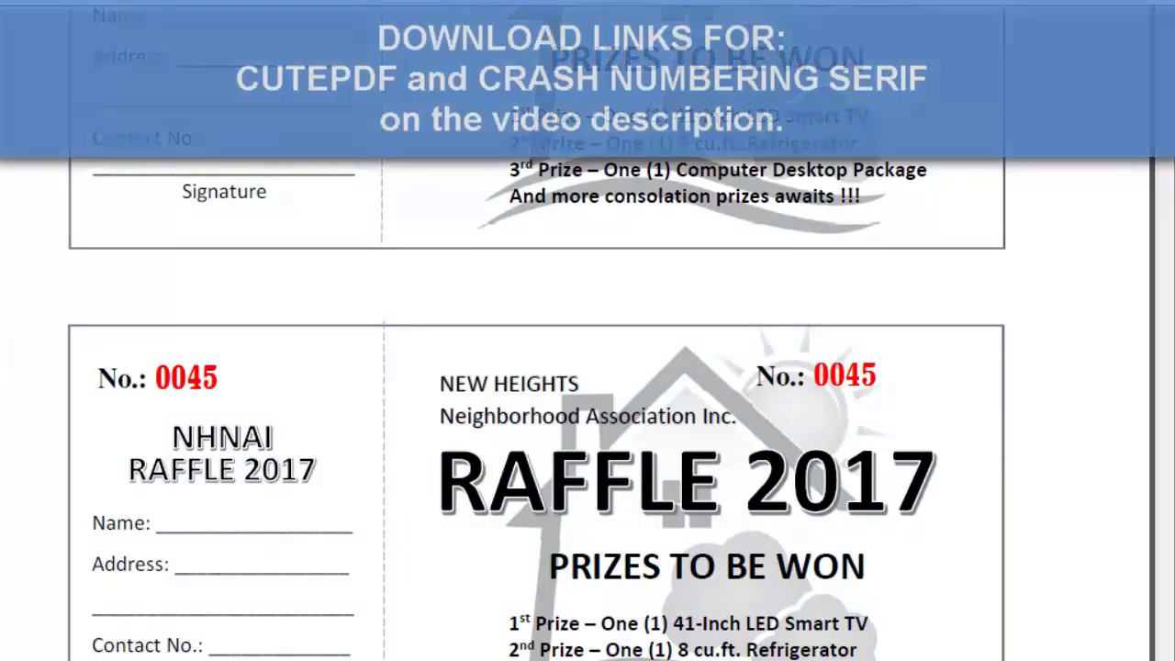
scroll(536, 367, "down", 1)
left_click_drag(1159, 643, 1159, 41)
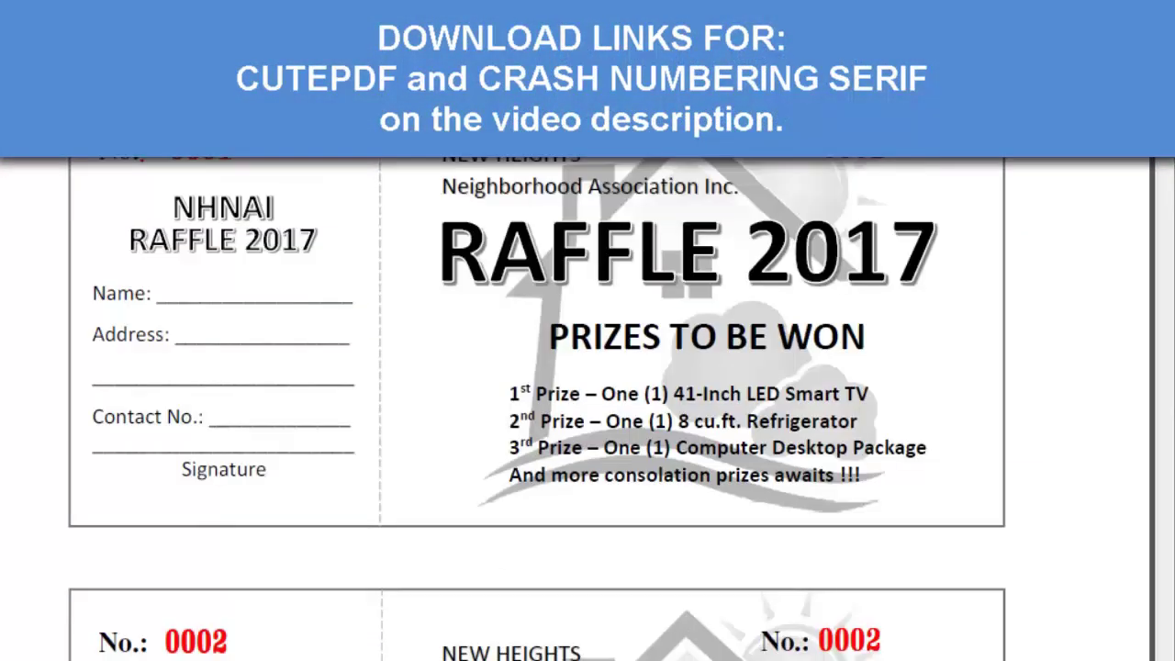